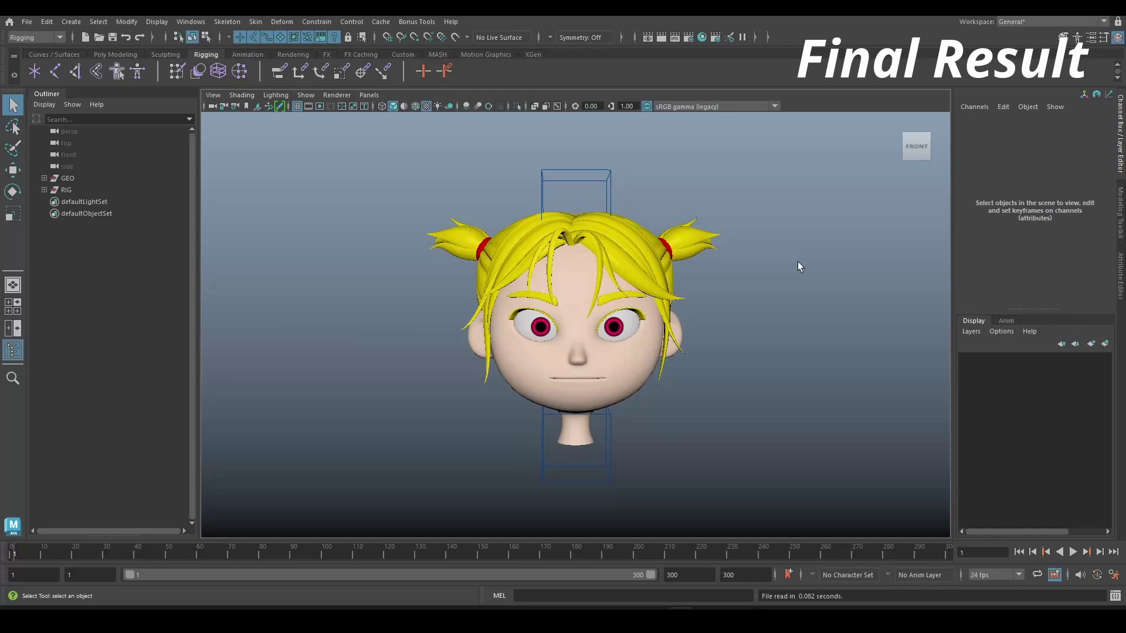
Step: Move the head and neck controls to test how the rig bends the head
{"action": "left_click", "coordinate": [610, 195]}
{"action": "key", "text": "w"}
{"action": "left_click_drag", "start_coordinate": [576, 207], "coordinate": [538, 206]}
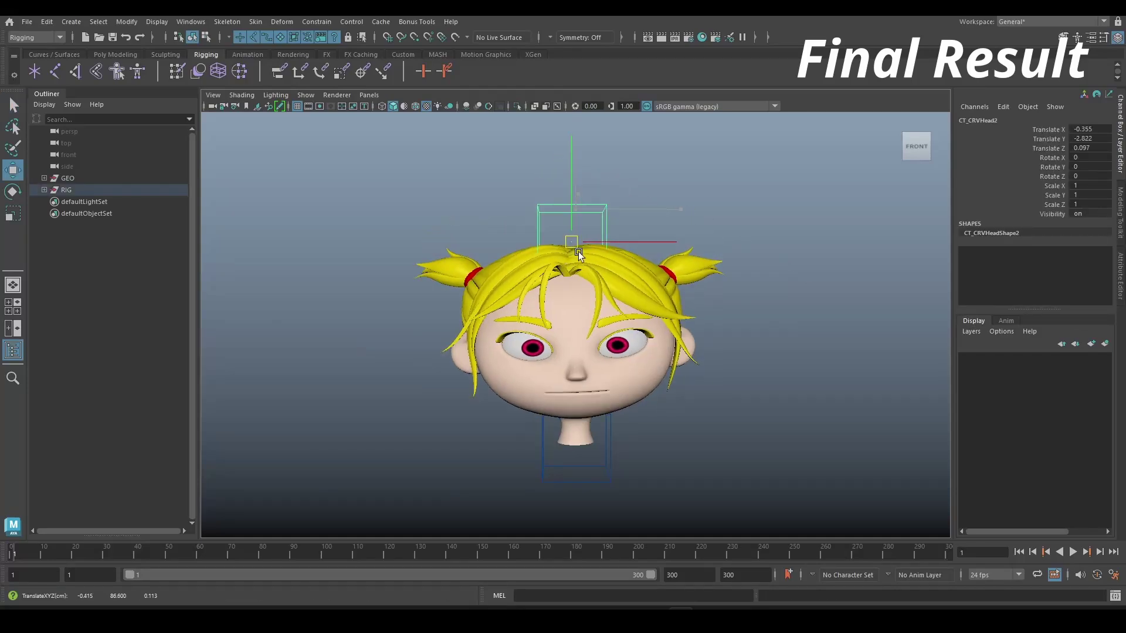
{"action": "left_click", "coordinate": [610, 446]}
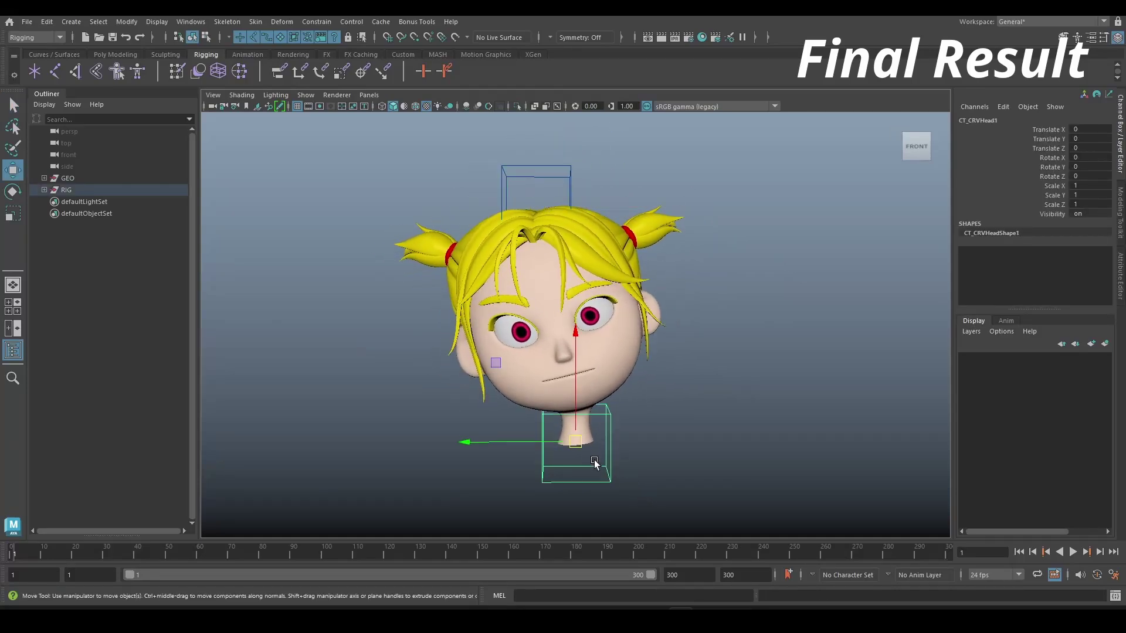
{"action": "left_click_drag", "start_coordinate": [578, 422], "coordinate": [592, 388]}
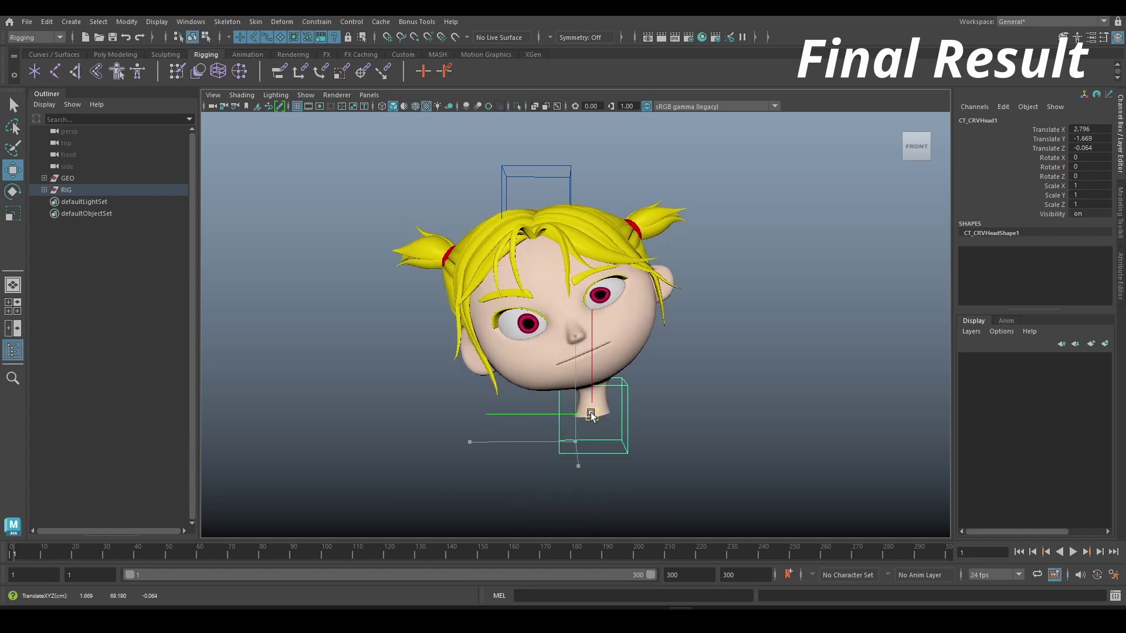
Step: Unhide Lattice_grp, then test rotating and moving the head and neck controls
{"action": "left_click", "coordinate": [44, 190]}
{"action": "left_click", "coordinate": [185, 281]}
{"action": "key", "text": "shift+h"}
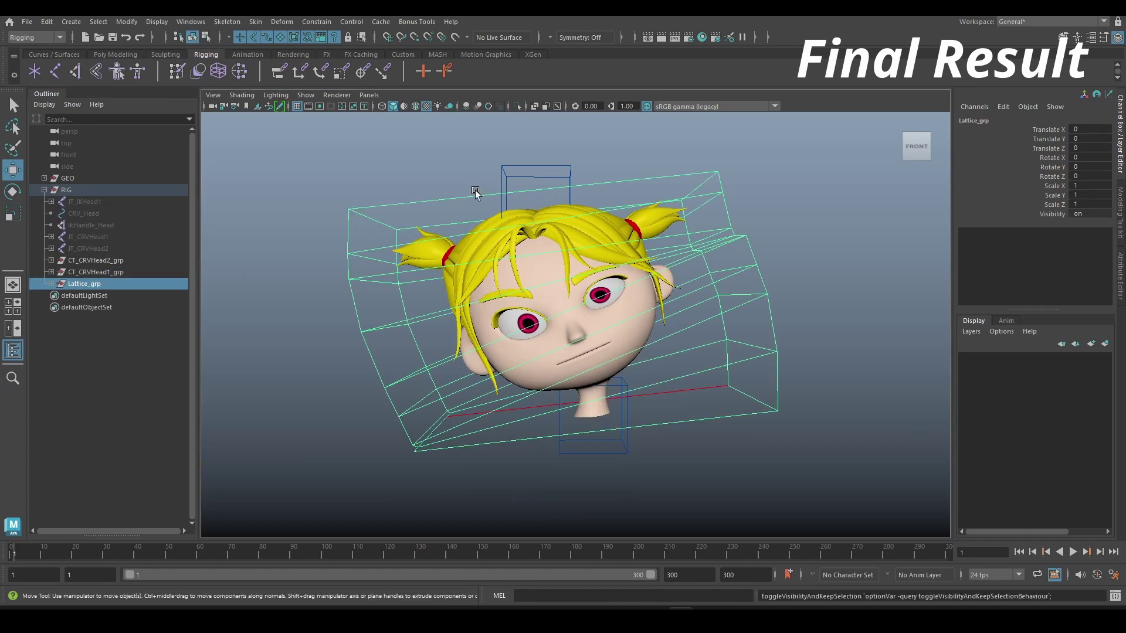
{"action": "left_click", "coordinate": [516, 167]}
{"action": "mouse_move", "coordinate": [539, 210]}
{"action": "left_mouse_down", "text": "alt"}
{"action": "mouse_move", "coordinate": [638, 455]}
{"action": "mouse_move", "coordinate": [594, 411]}
{"action": "mouse_move", "coordinate": [579, 432]}
{"action": "mouse_move", "coordinate": [635, 426]}
{"action": "mouse_move", "coordinate": [593, 386]}
{"action": "left_mouse_up", "text": "alt"}
{"action": "left_click", "coordinate": [604, 434]}
{"action": "key", "text": "e"}
{"action": "key", "text": "w"}
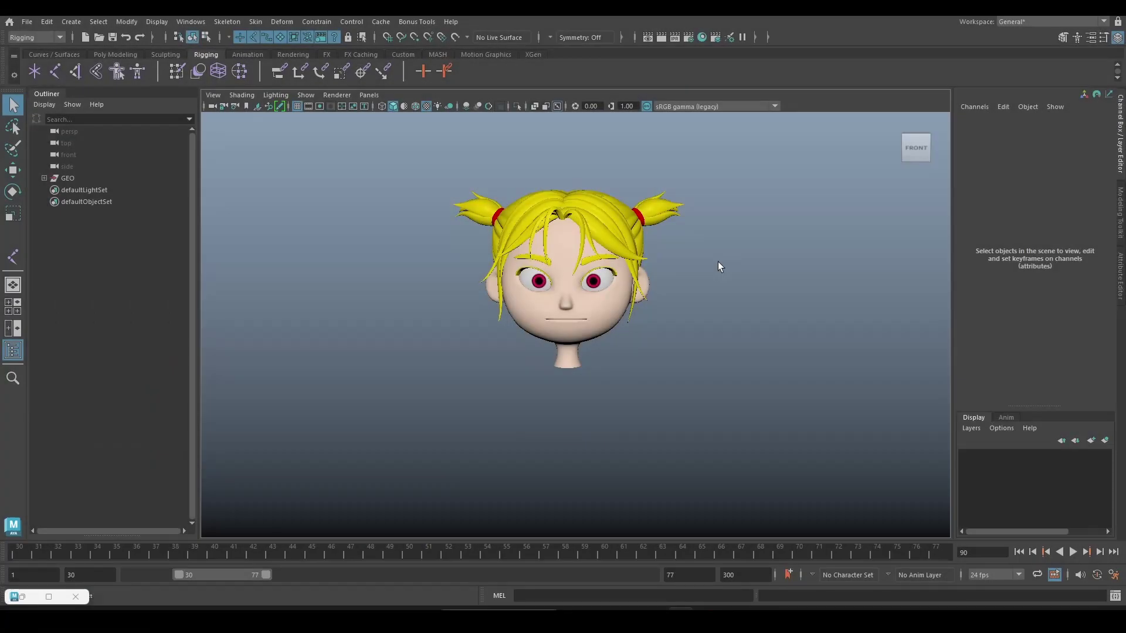
Step: Marquee-select the whole head geometry and bring up the Deform menu
{"action": "left_click_drag", "start_coordinate": [720, 267], "coordinate": [656, 295], "text": "alt"}
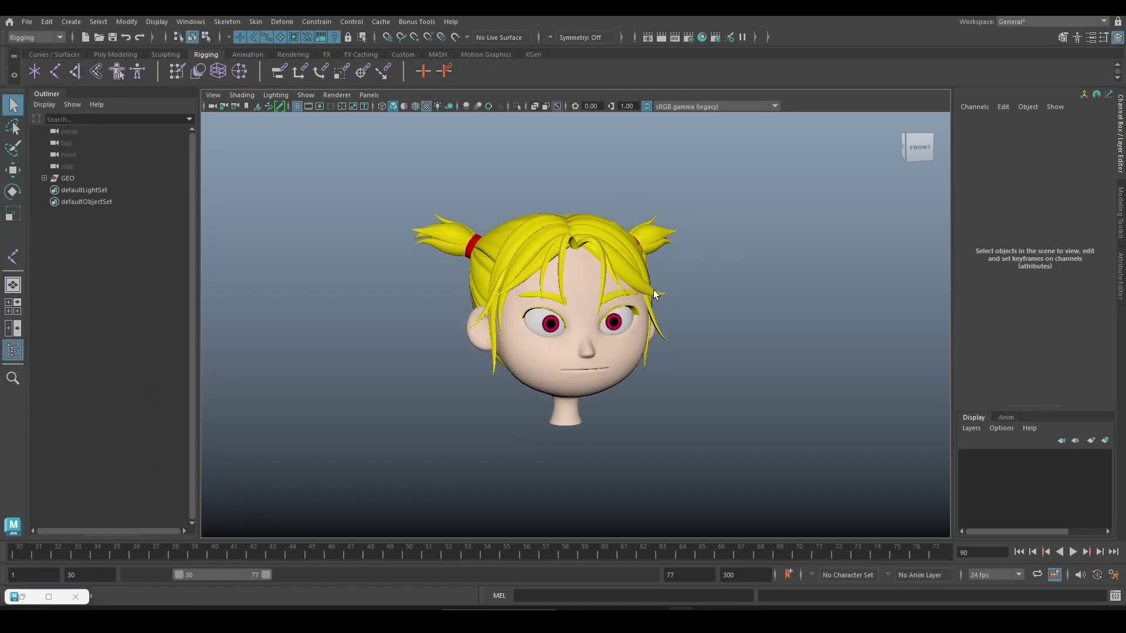
{"action": "mouse_move", "coordinate": [398, 202]}
{"action": "left_mouse_down"}
{"action": "mouse_move", "coordinate": [726, 421]}
{"action": "mouse_move", "coordinate": [680, 333]}
{"action": "left_mouse_up"}
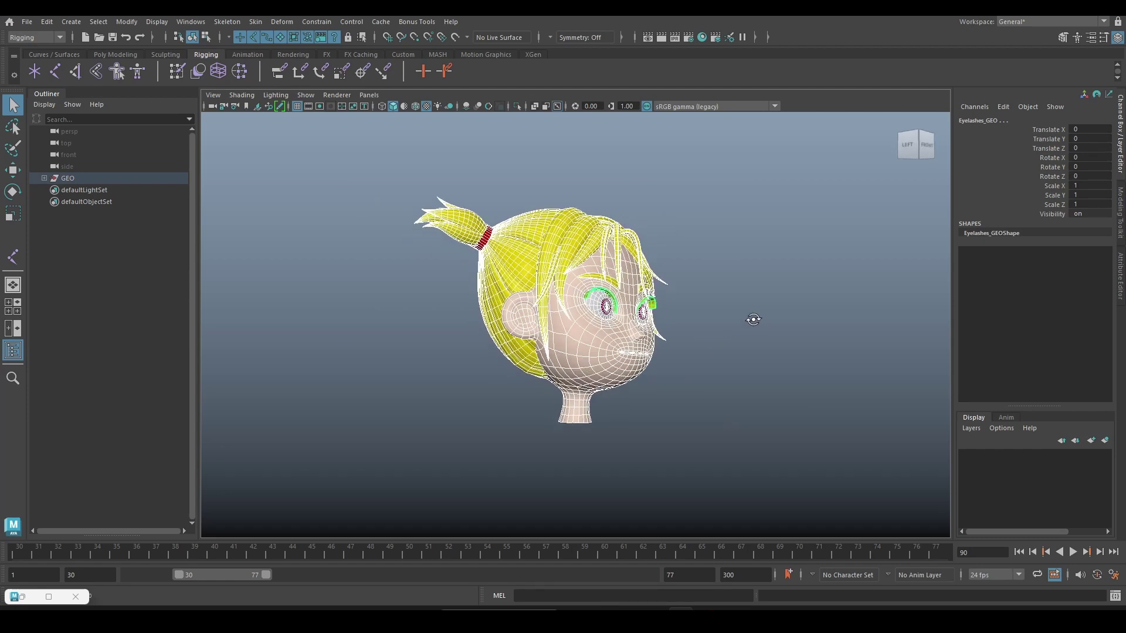
{"action": "left_click", "coordinate": [281, 23]}
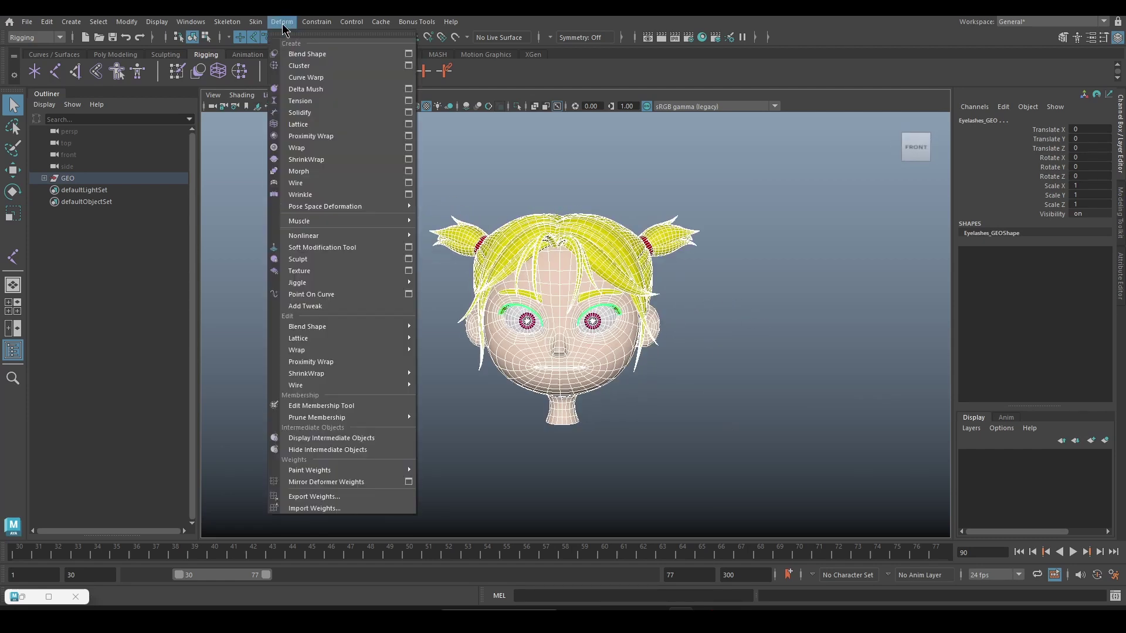
Step: Create a lattice around the head using reset default Lattice options
{"action": "left_click", "coordinate": [409, 127]}
{"action": "left_click", "coordinate": [305, 220]}
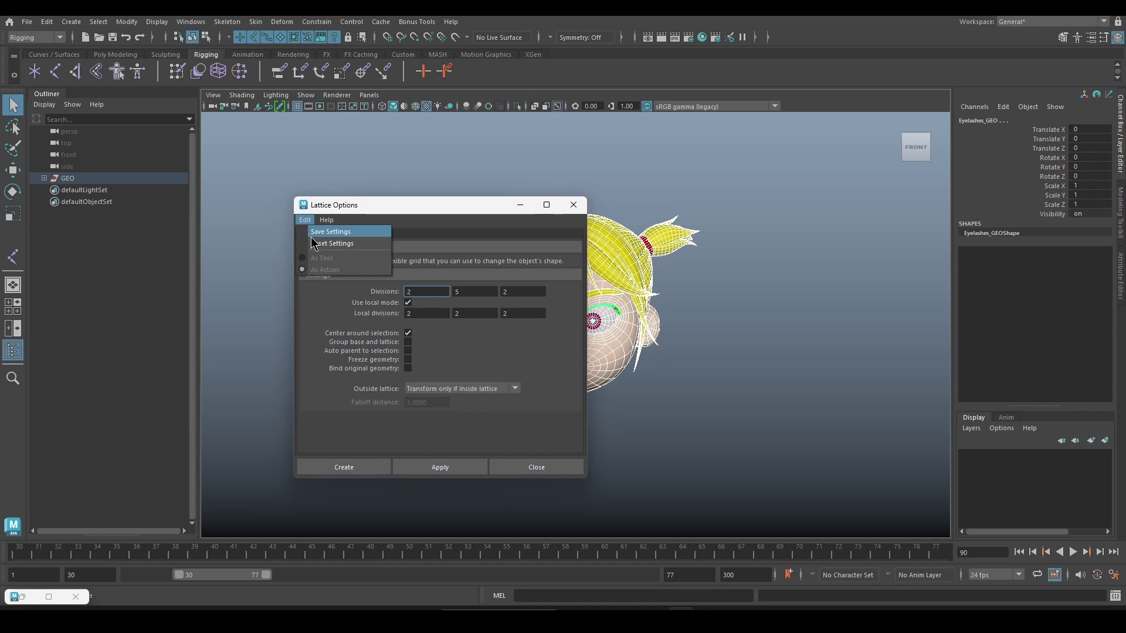
{"action": "left_click", "coordinate": [317, 243]}
{"action": "left_click", "coordinate": [340, 470]}
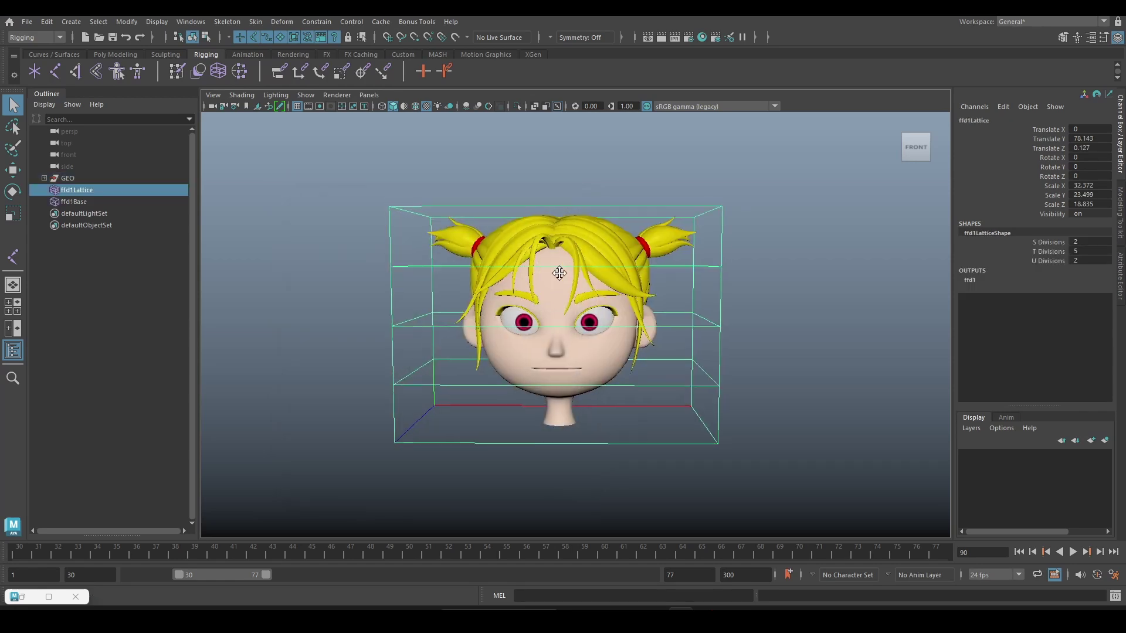
{"action": "middle_click_drag", "start_coordinate": [559, 273], "coordinate": [642, 290], "text": "alt"}
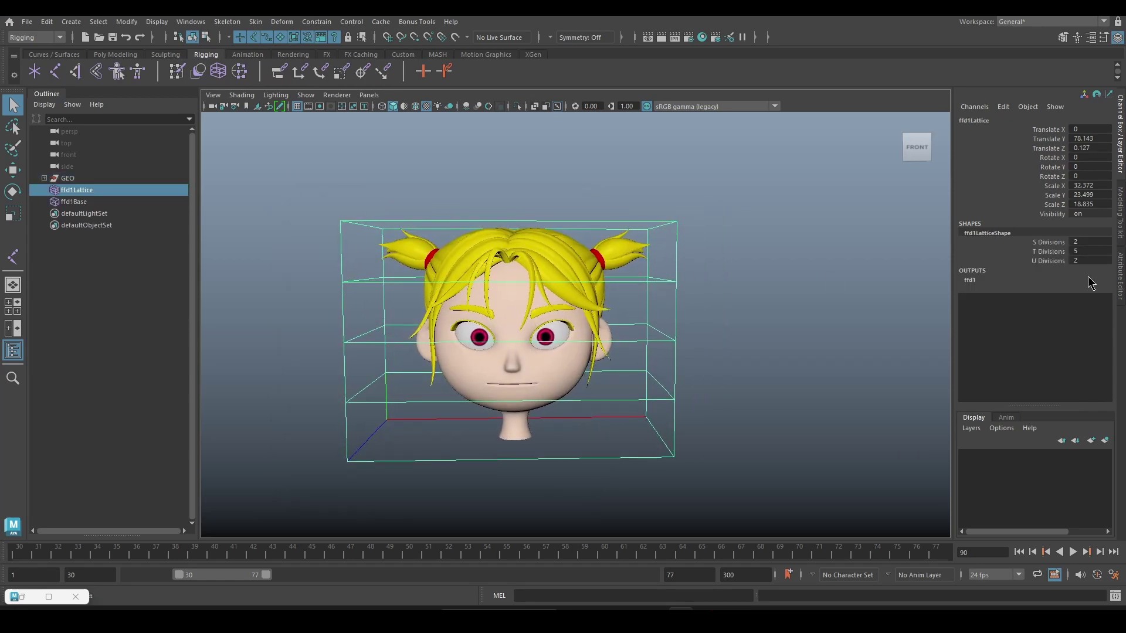
Step: Raise the lattice's T Divisions from 5 to 9, then deselect it
{"action": "left_click", "coordinate": [1044, 252]}
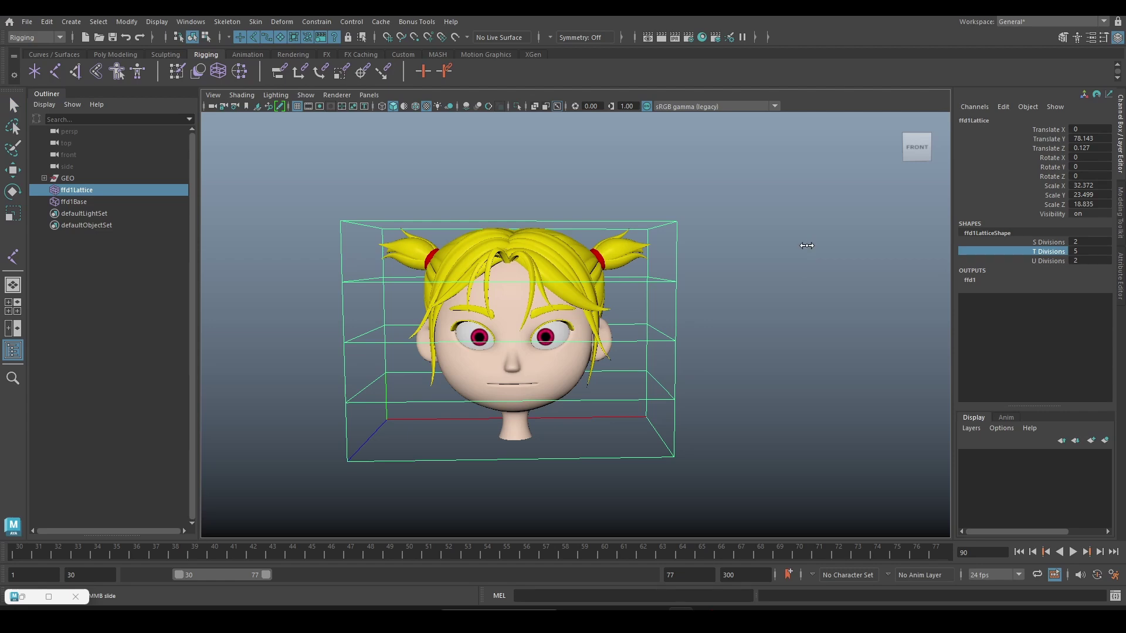
{"action": "middle_click_drag", "start_coordinate": [807, 245], "coordinate": [829, 245]}
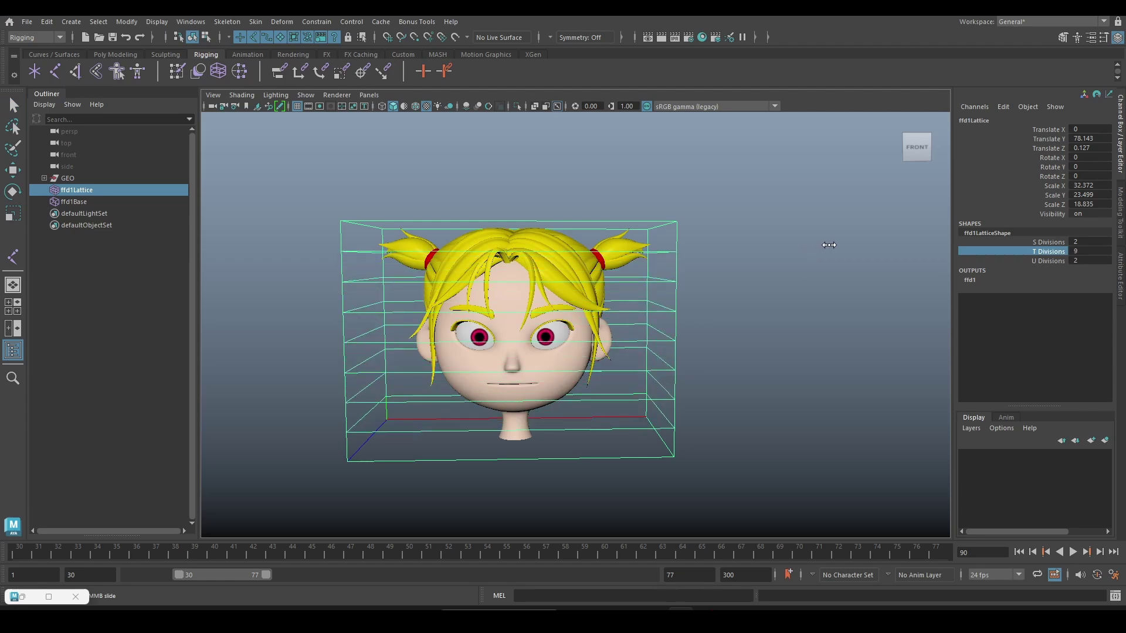
{"action": "mouse_move", "coordinate": [830, 246]}
{"action": "left_mouse_down", "text": "alt"}
{"action": "mouse_move", "coordinate": [729, 272]}
{"action": "mouse_move", "coordinate": [749, 252]}
{"action": "mouse_move", "coordinate": [333, 357]}
{"action": "left_mouse_up", "text": "alt"}
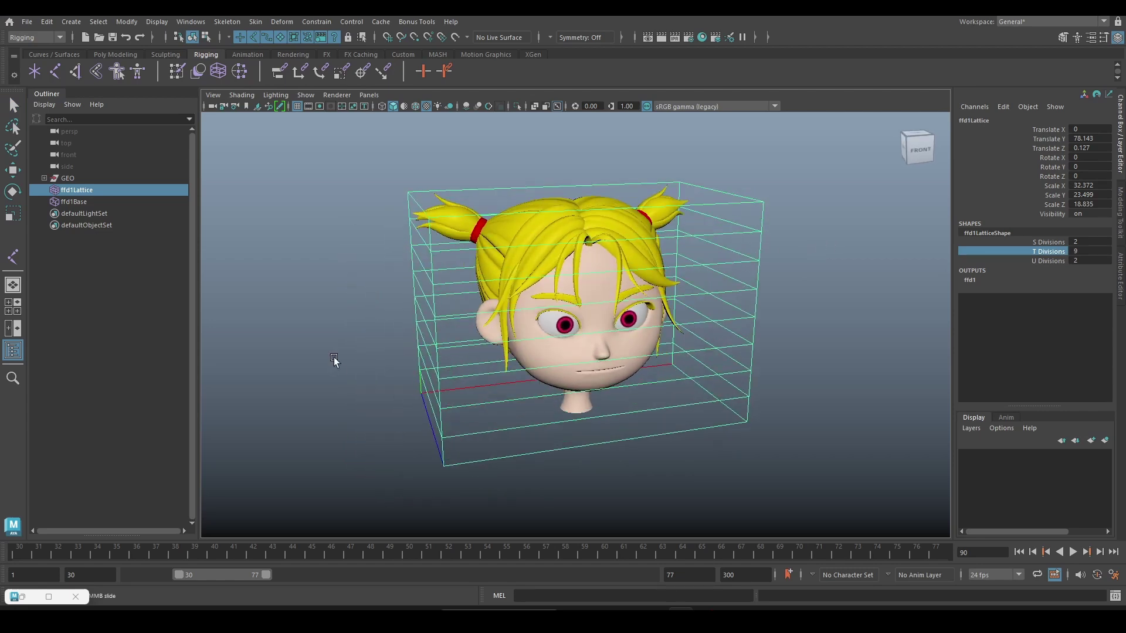
{"action": "left_click", "coordinate": [249, 212]}
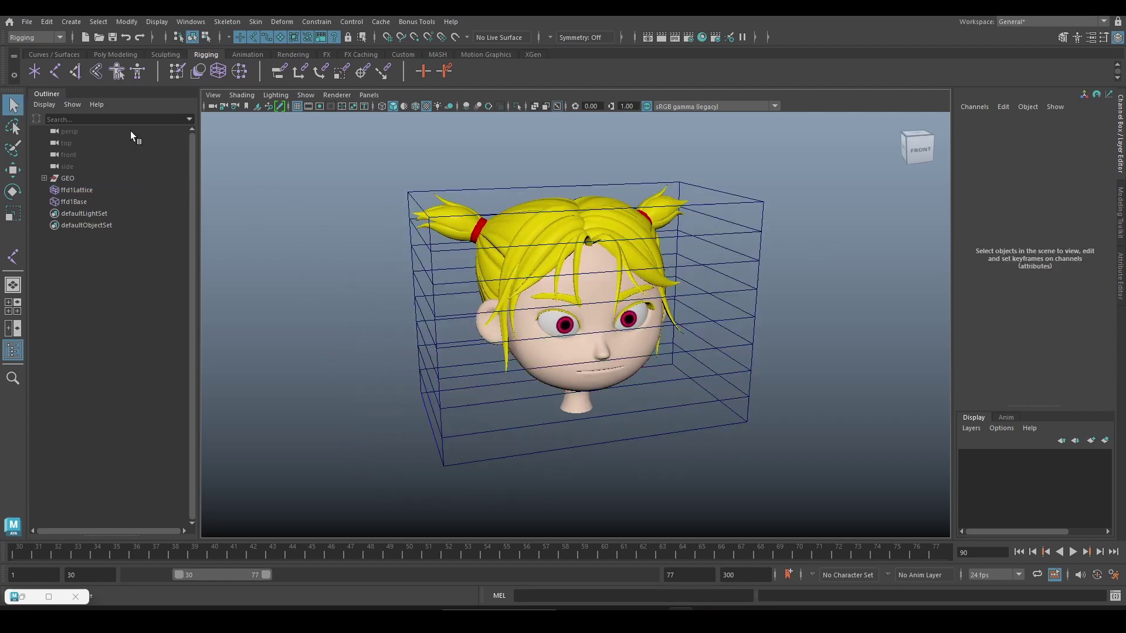
Step: Place joints up the lattice's left edge, starting at its bottom-left corner
{"action": "left_click", "coordinate": [54, 71]}
{"action": "left_click_drag", "start_coordinate": [294, 276], "coordinate": [382, 269], "text": "alt"}
{"action": "middle_click_drag", "start_coordinate": [382, 269], "coordinate": [426, 257], "text": "alt"}
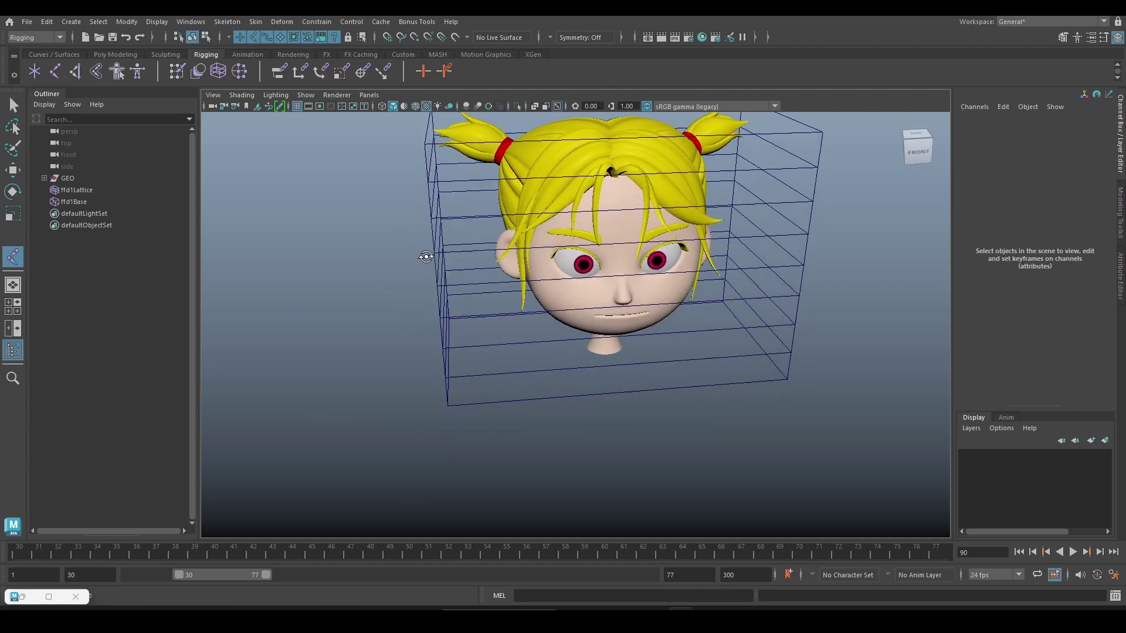
{"action": "left_click_drag", "start_coordinate": [426, 257], "coordinate": [433, 262], "text": "alt"}
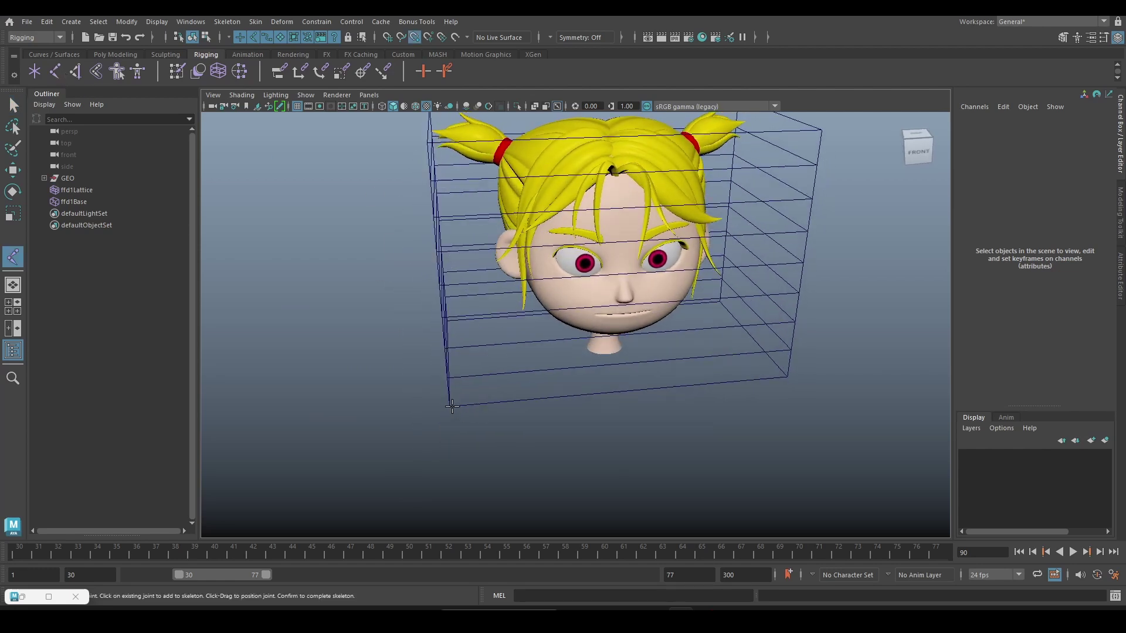
{"action": "left_click", "coordinate": [451, 406]}
{"action": "left_click", "coordinate": [443, 345]}
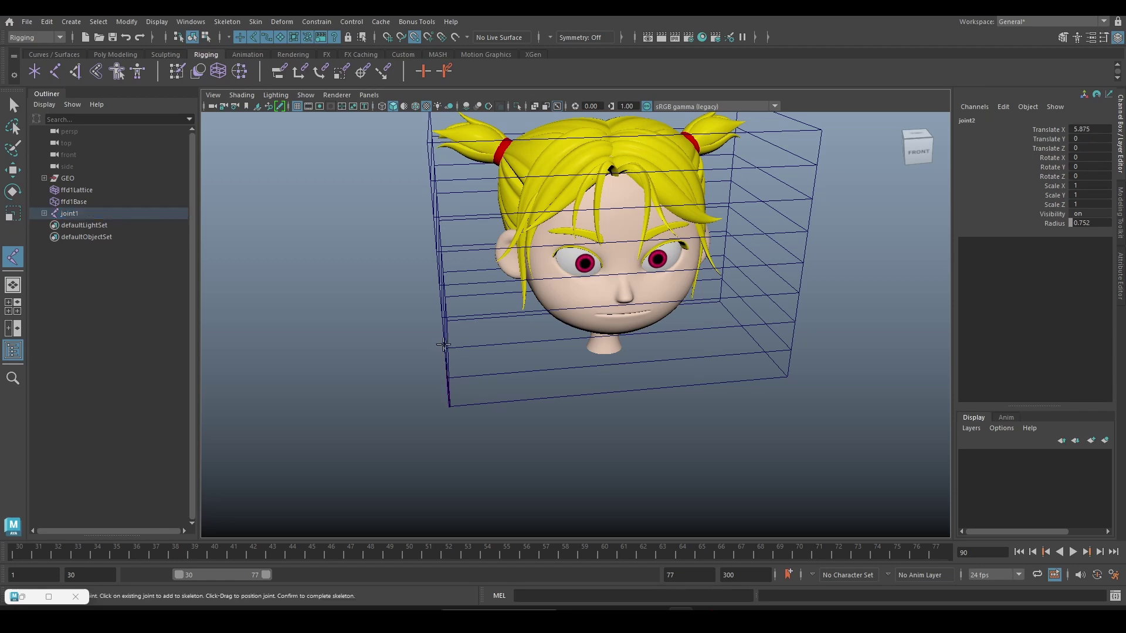
{"action": "left_click_drag", "start_coordinate": [440, 294], "coordinate": [414, 271], "text": "alt"}
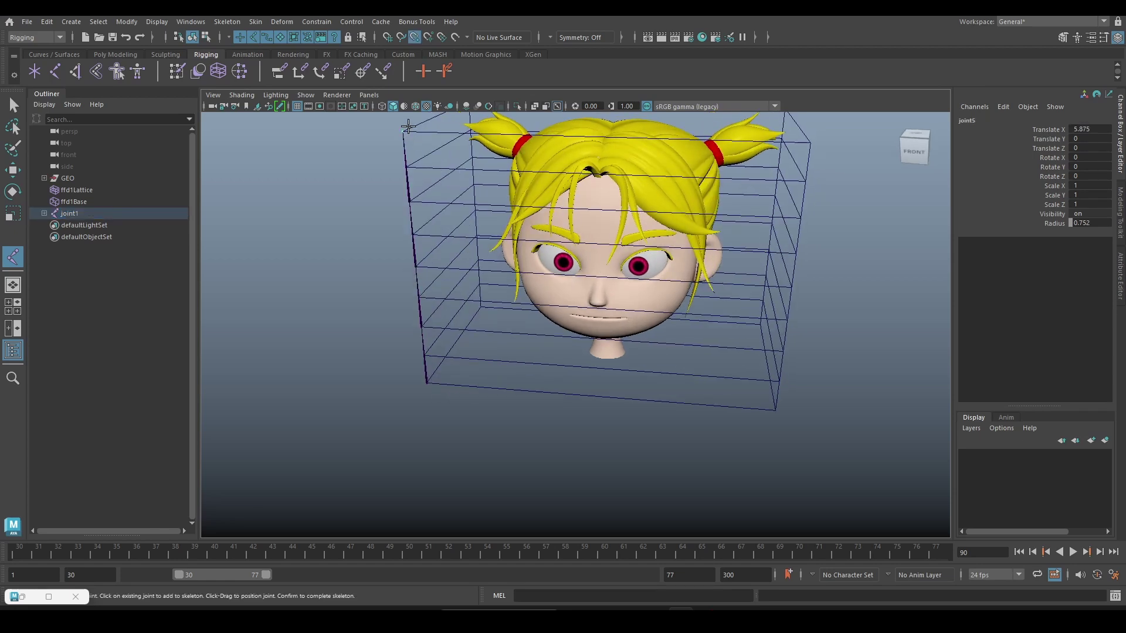
Step: Finish the chain and set all five joints' Radius to 2
{"action": "key", "text": "q"}
{"action": "left_click", "coordinate": [44, 213], "text": "shift"}
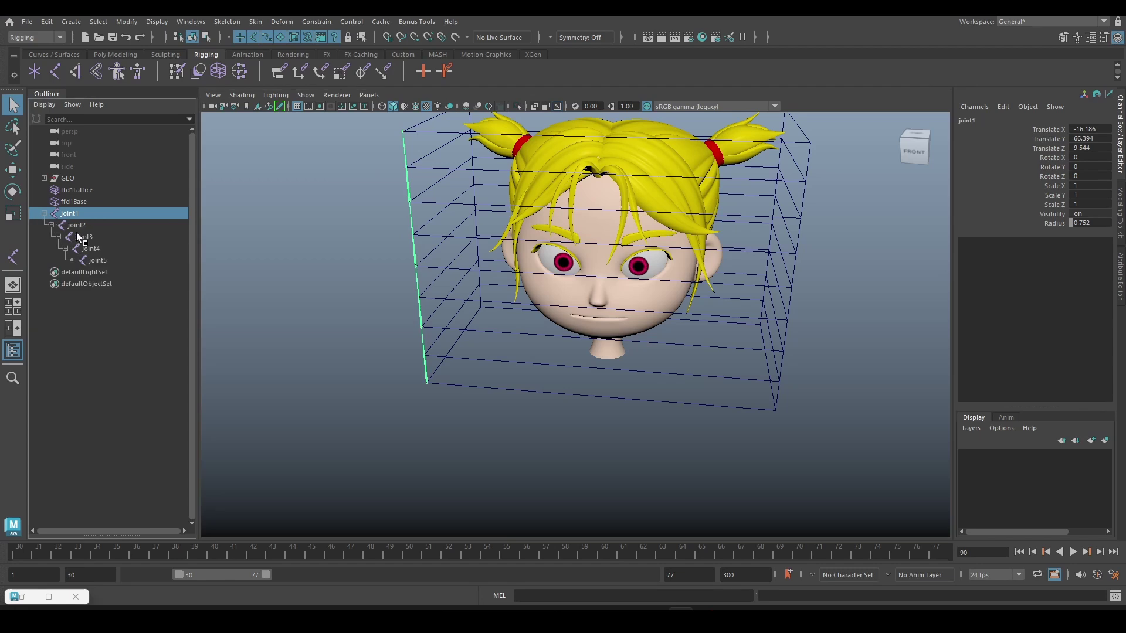
{"action": "left_click", "coordinate": [99, 260], "text": "shift"}
{"action": "double_click", "coordinate": [1091, 223]}
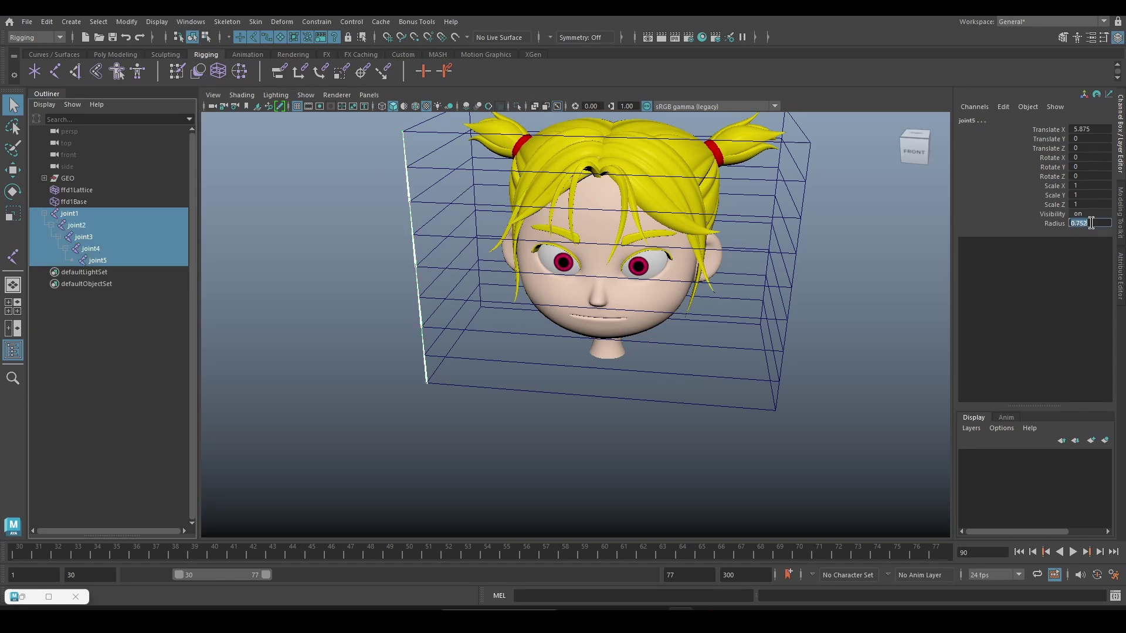
{"action": "type", "text": "2"}
{"action": "key", "text": "Return"}
{"action": "scroll", "coordinate": [545, 305], "scroll_direction": "up", "scroll_amount": 2}
{"action": "scroll", "coordinate": [527, 320], "scroll_direction": "up", "scroll_amount": 3}
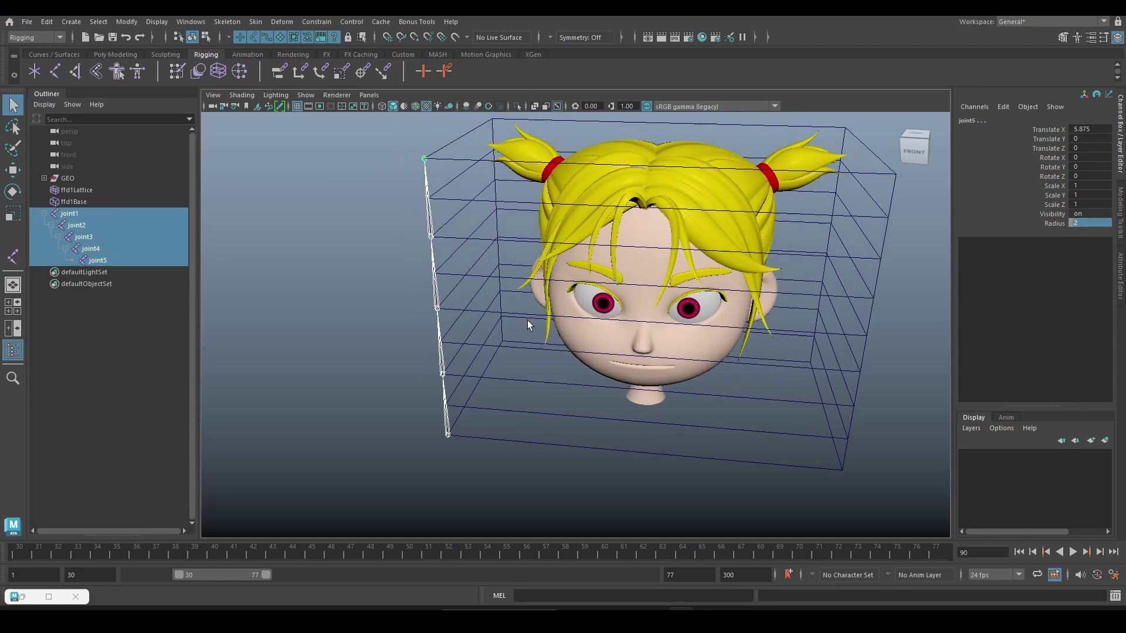
Step: Set joint5's Joint Orient Z to 0 in the Attribute Editor
{"action": "key", "text": "w"}
{"action": "left_click", "coordinate": [110, 235]}
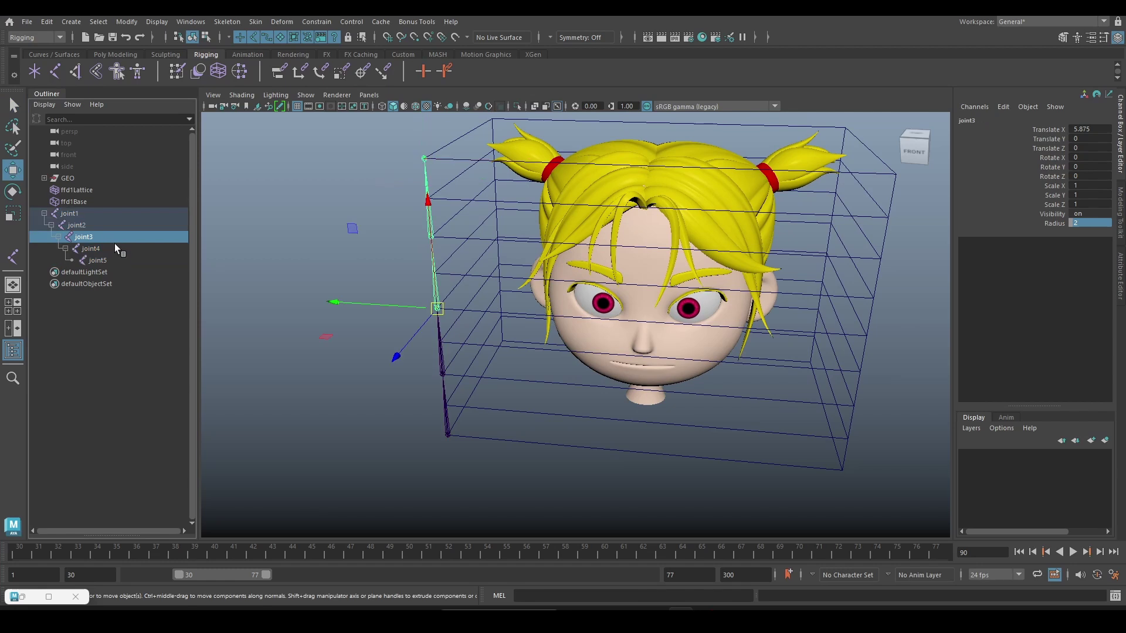
{"action": "left_click", "coordinate": [117, 260]}
{"action": "left_click_drag", "start_coordinate": [441, 278], "coordinate": [390, 288], "text": "alt"}
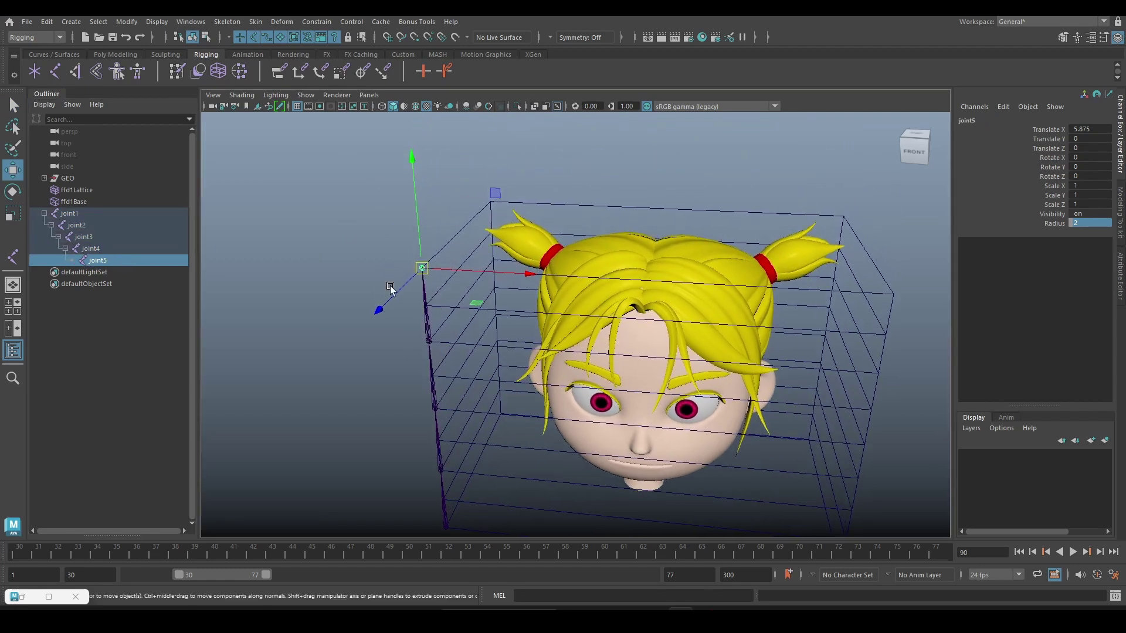
{"action": "left_click", "coordinate": [151, 236]}
{"action": "left_click", "coordinate": [155, 258]}
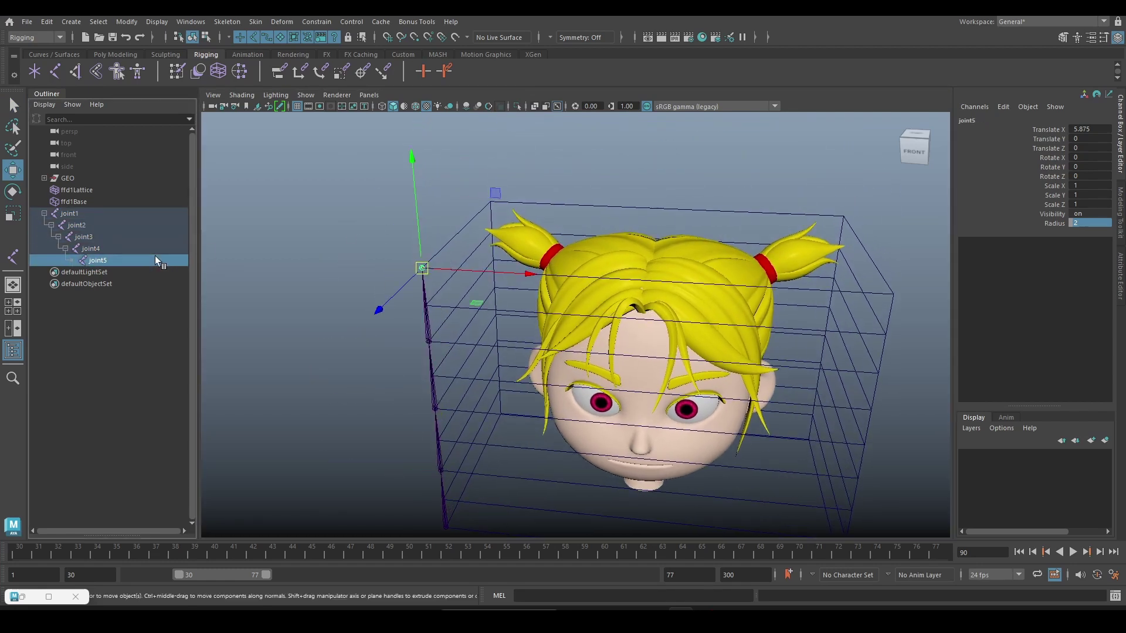
{"action": "left_click", "coordinate": [1118, 278]}
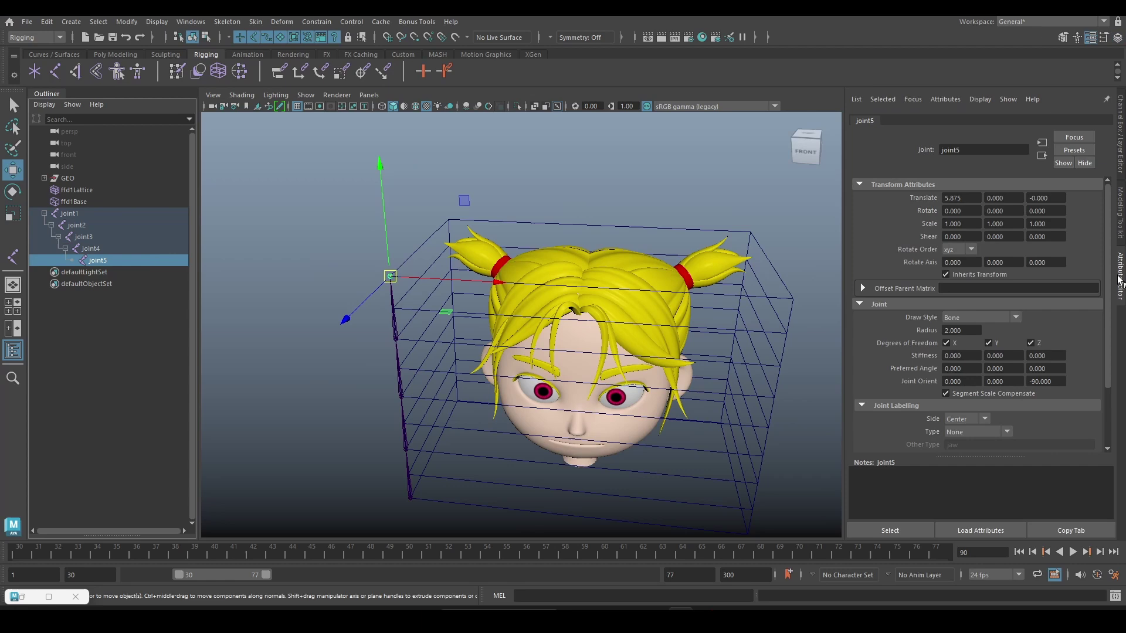
{"action": "double_click", "coordinate": [1055, 382]}
{"action": "type", "text": "0"}
{"action": "key", "text": "Return"}
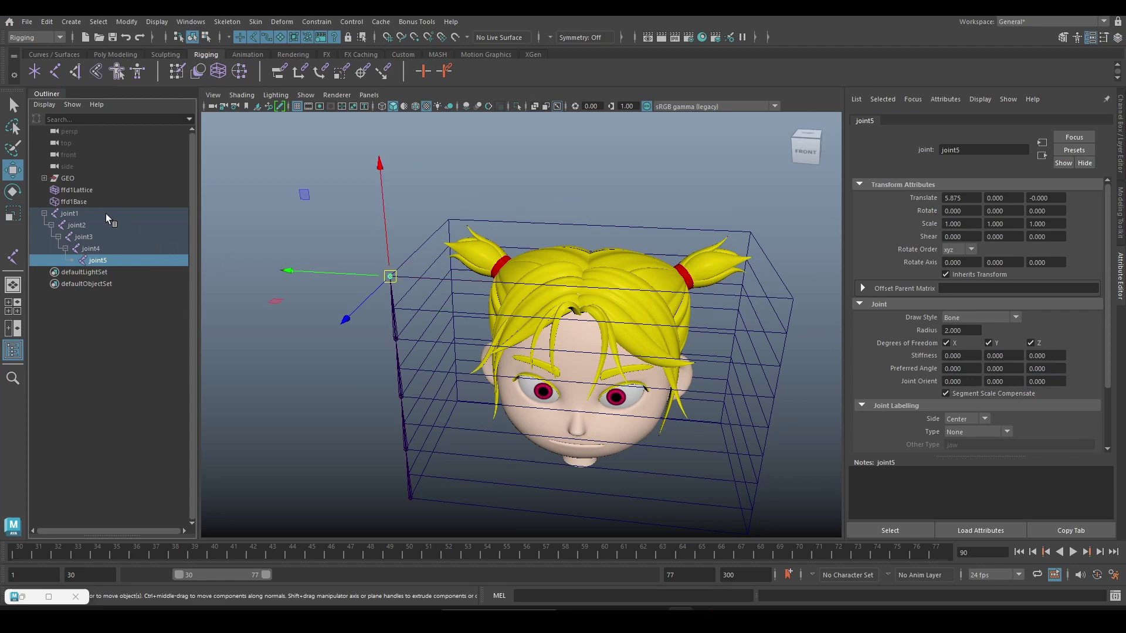
Step: Set joint1's Translate X and Z to 0 to centre the chain in the head
{"action": "left_click", "coordinate": [106, 215]}
{"action": "left_click", "coordinate": [1121, 159]}
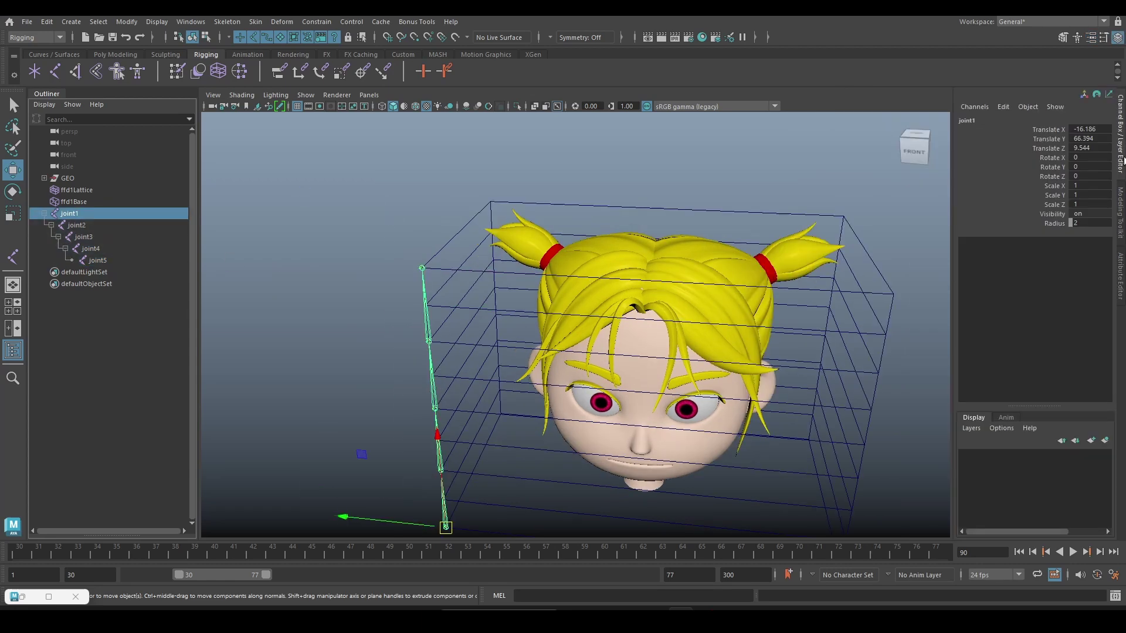
{"action": "double_click", "coordinate": [1093, 130]}
{"action": "type", "text": "0"}
{"action": "key", "text": "Return"}
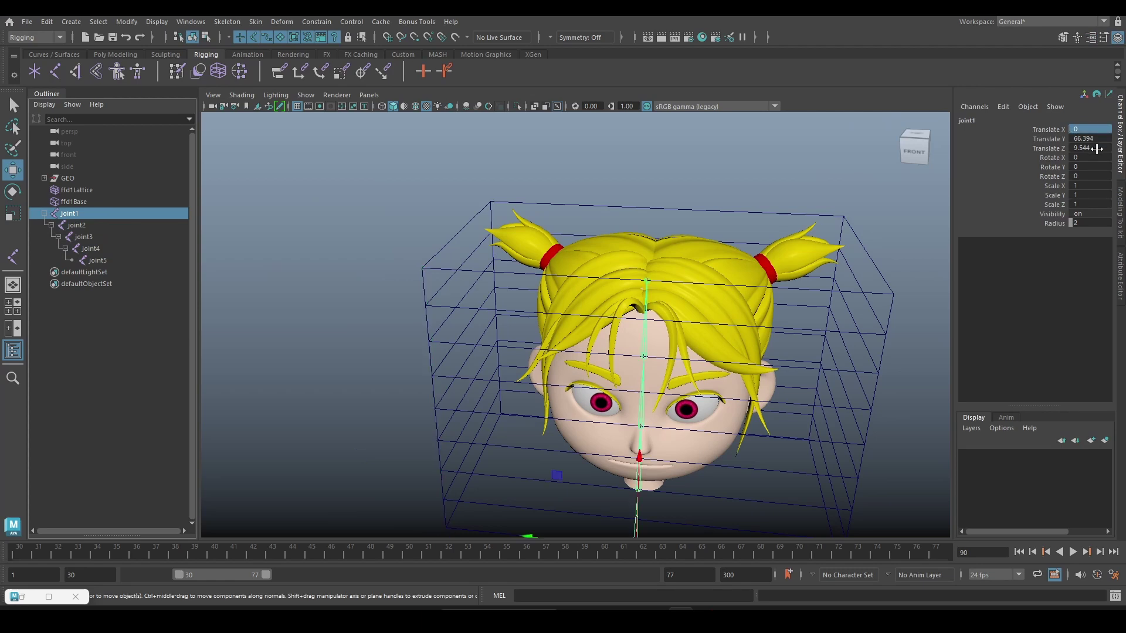
{"action": "double_click", "coordinate": [1094, 148]}
{"action": "type", "text": "0"}
{"action": "key", "text": "Return"}
{"action": "mouse_move", "coordinate": [678, 198]}
{"action": "left_mouse_down", "text": "alt"}
{"action": "mouse_move", "coordinate": [547, 170]}
{"action": "mouse_move", "coordinate": [691, 166]}
{"action": "mouse_move", "coordinate": [671, 188]}
{"action": "mouse_move", "coordinate": [608, 164]}
{"action": "mouse_move", "coordinate": [551, 176]}
{"action": "left_mouse_up", "text": "alt"}
{"action": "left_click", "coordinate": [127, 264], "text": "shift"}
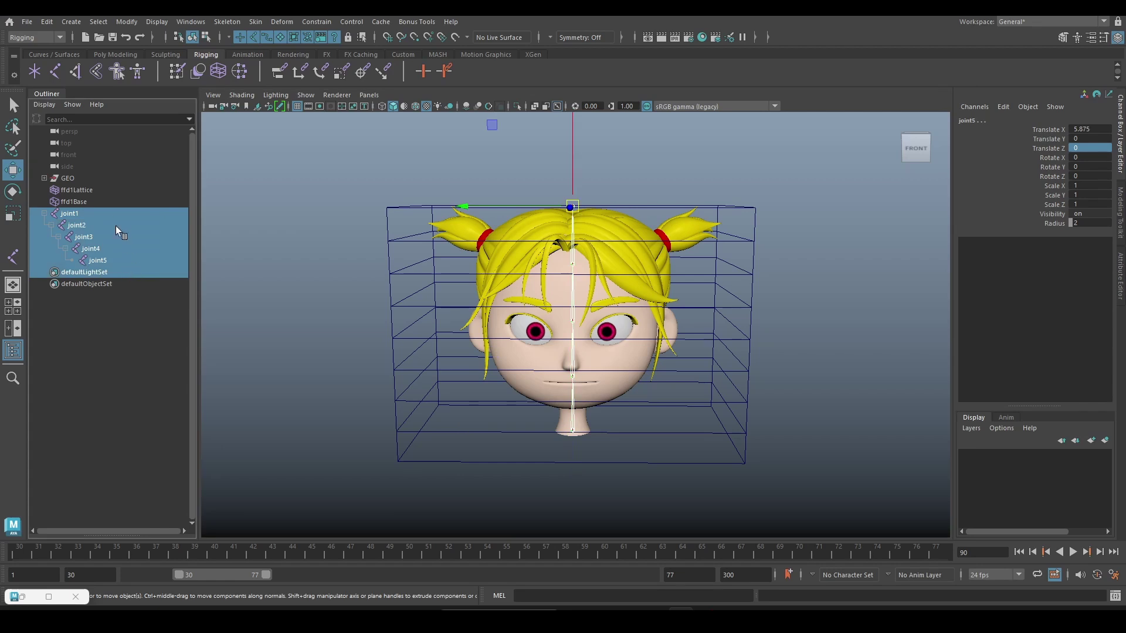
Step: Rename the joints JT_IKHead_1 to JT_IKHead_5, then select JT_IKHead_1 with ffd1Lattice
{"action": "left_click", "coordinate": [49, 596]}
{"action": "left_click", "coordinate": [1079, 422]}
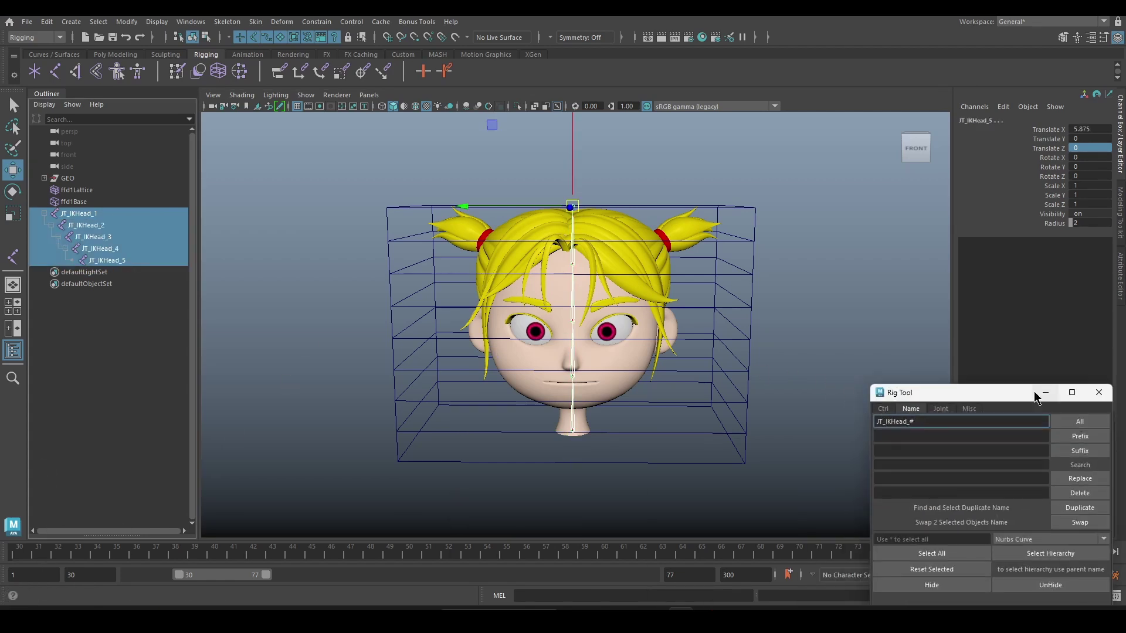
{"action": "left_click", "coordinate": [1046, 393]}
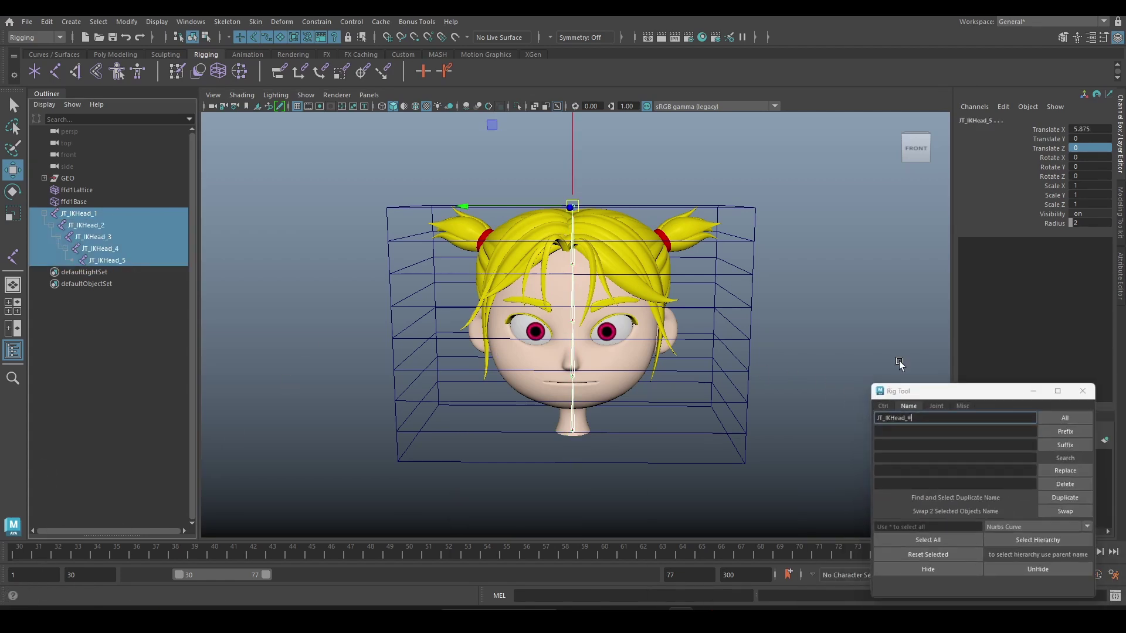
{"action": "left_click", "coordinate": [120, 214]}
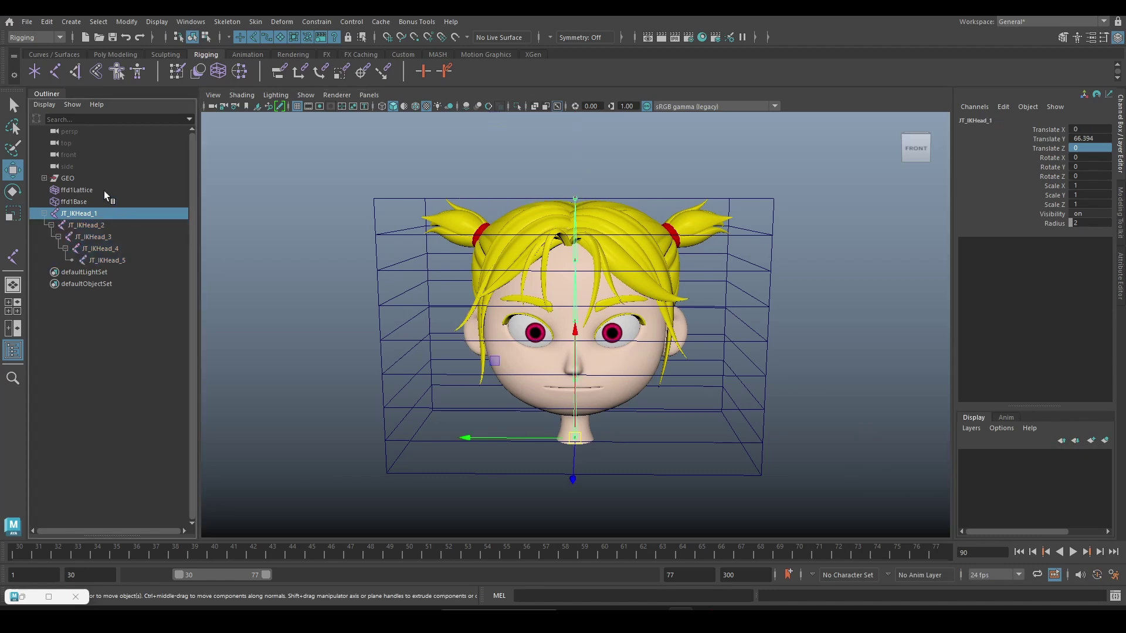
{"action": "left_click", "coordinate": [104, 191], "text": "ctrl"}
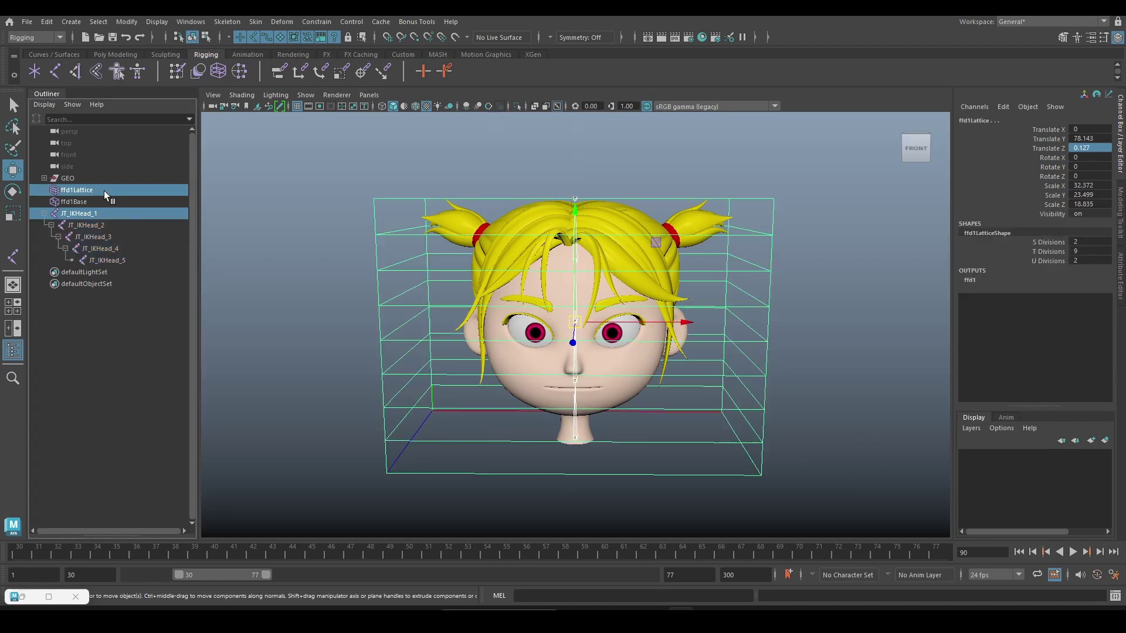
Step: Bind skin the lattice to the JT_IKHead joint chain via Bind Skin options
{"action": "left_click", "coordinate": [255, 22]}
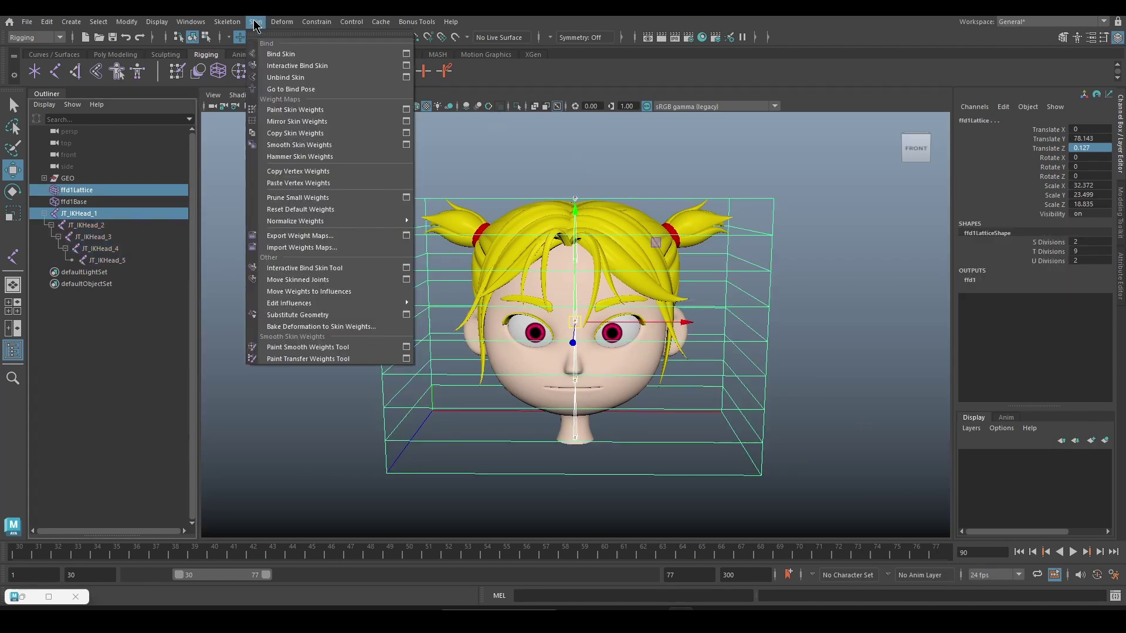
{"action": "left_click", "coordinate": [406, 53]}
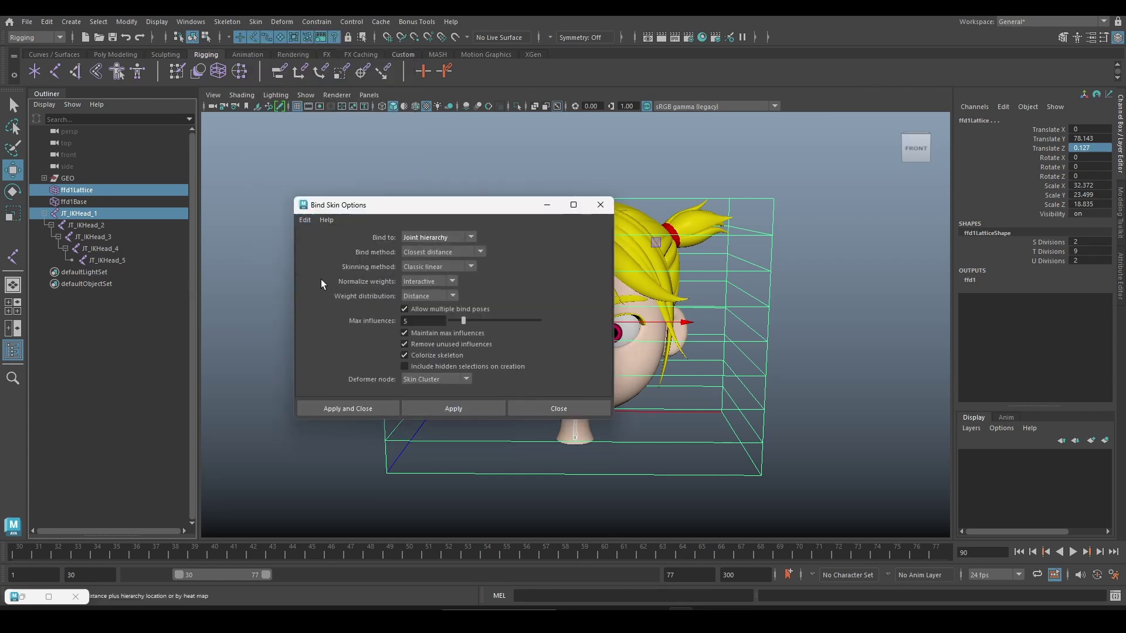
{"action": "left_click", "coordinate": [325, 403]}
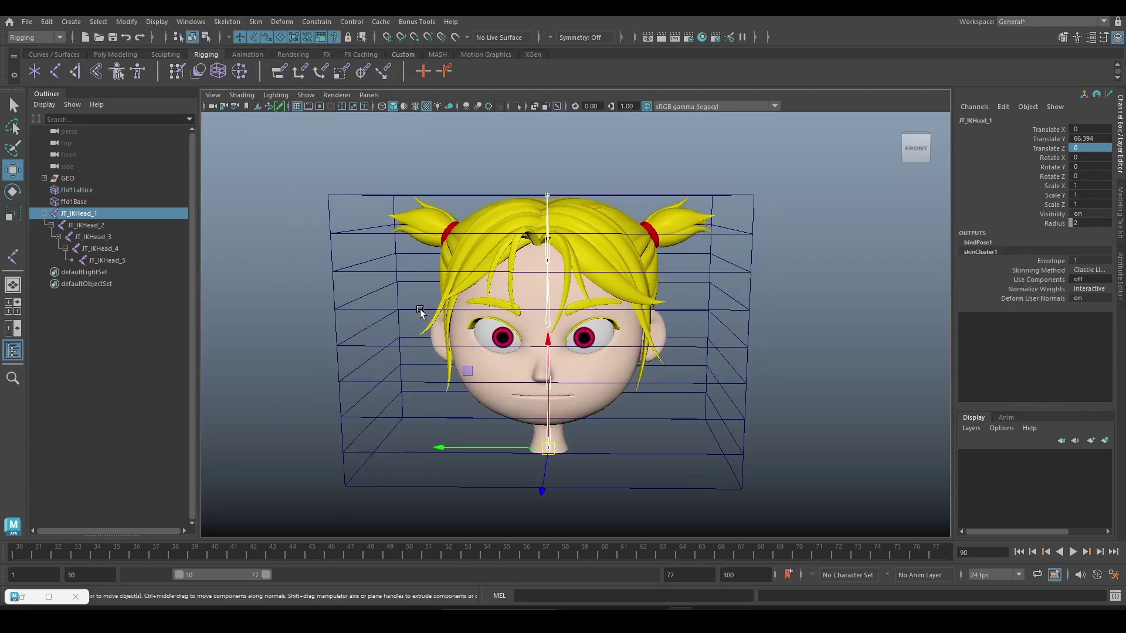
Step: Rotate JT_IKHead_1–3 to test the head bending, then select ffd1Lattice
{"action": "left_click", "coordinate": [118, 237], "text": "shift"}
{"action": "key", "text": "e"}
{"action": "left_click_drag", "start_coordinate": [518, 313], "coordinate": [329, 281], "text": "alt"}
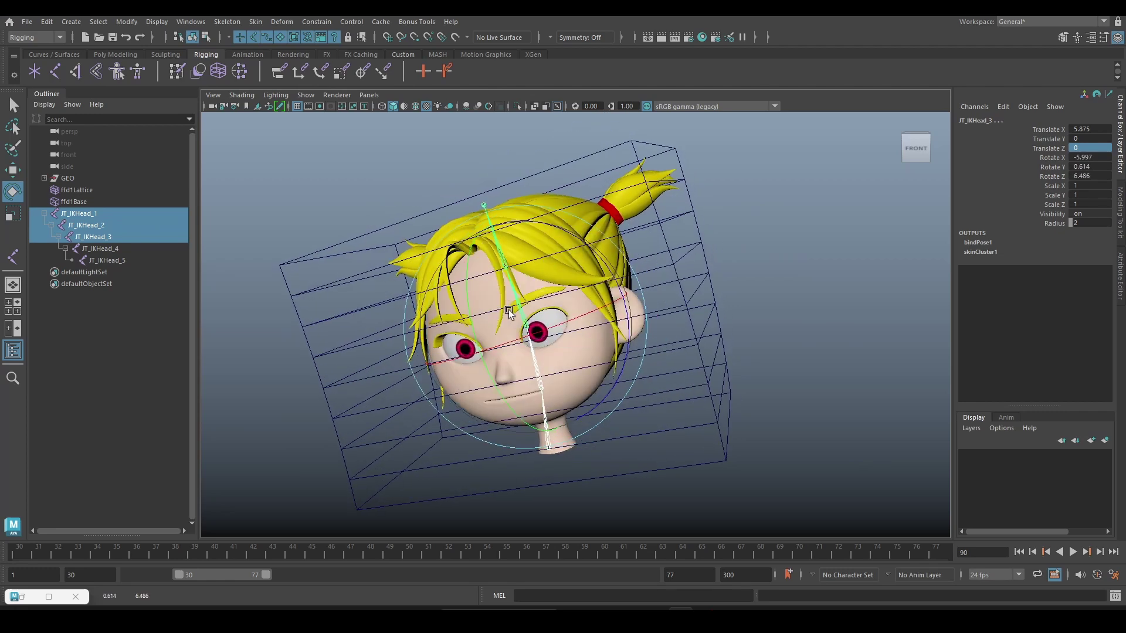
{"action": "left_click", "coordinate": [323, 279]}
{"action": "left_click_drag", "start_coordinate": [332, 203], "coordinate": [370, 191], "text": "alt"}
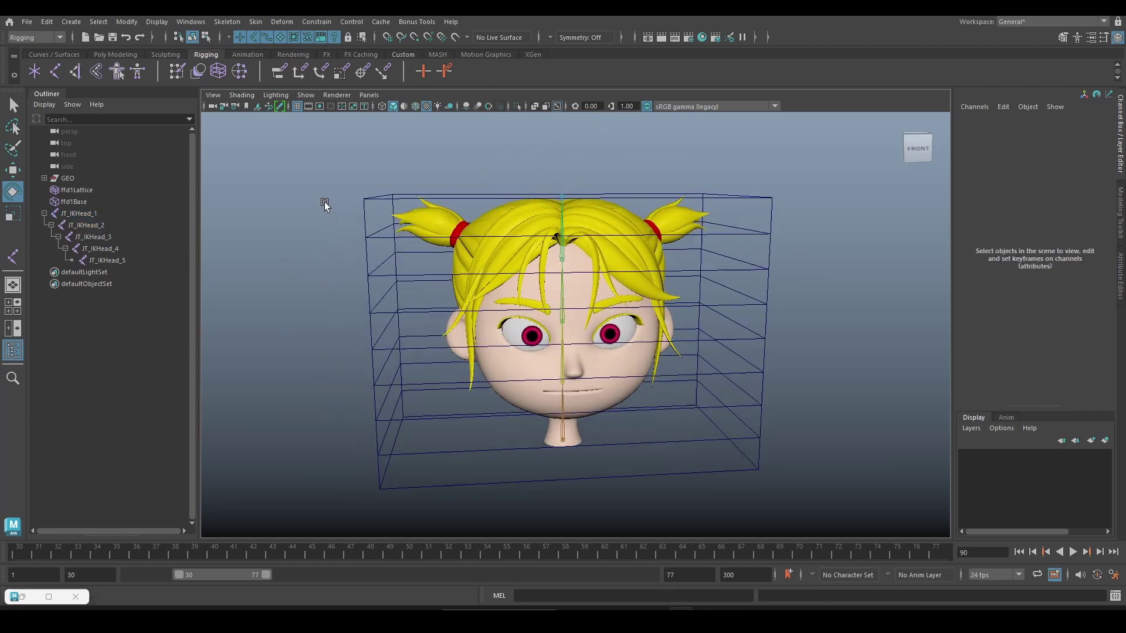
{"action": "left_click", "coordinate": [372, 196]}
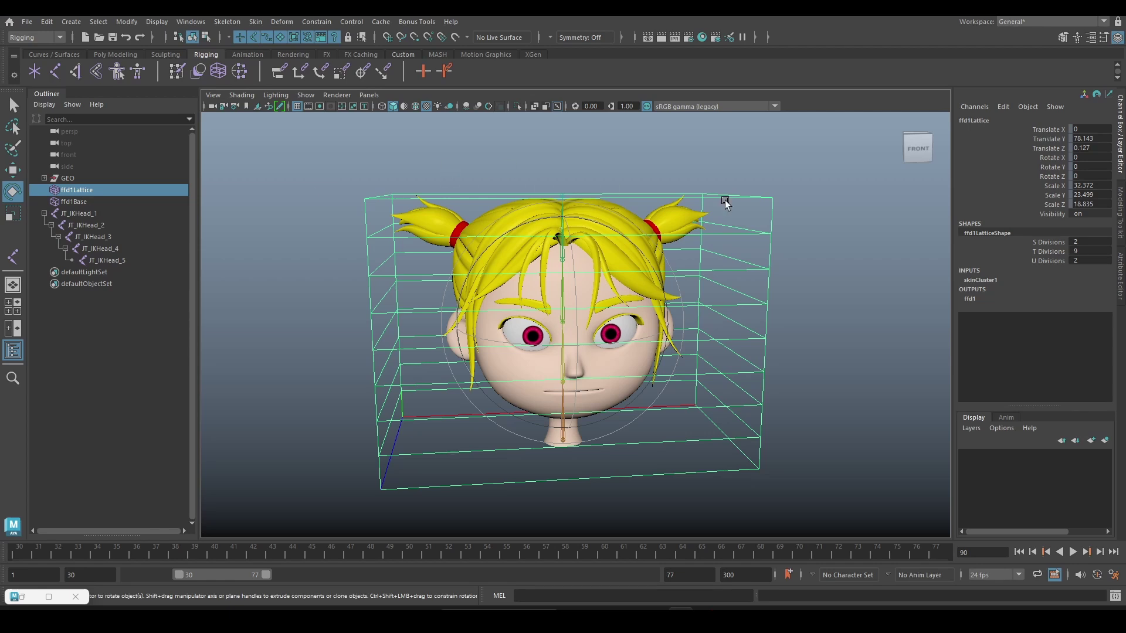
Step: Select the lattice's top row of points and show their Smooth Skins weights in the Component Editor
{"action": "left_click", "coordinate": [1120, 201]}
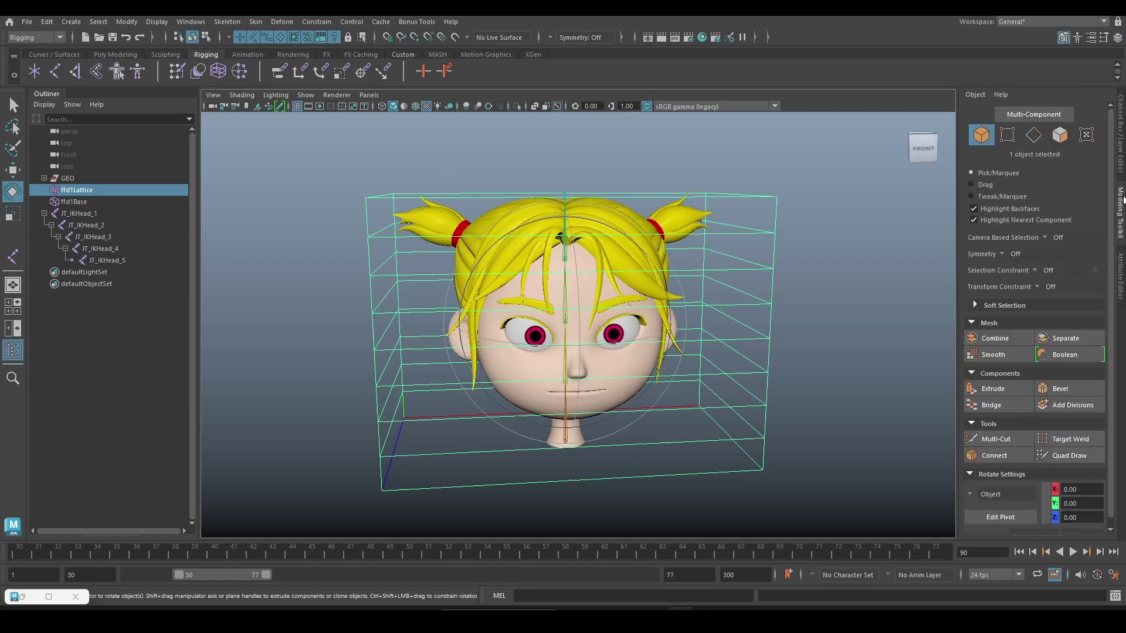
{"action": "left_click", "coordinate": [1013, 141]}
{"action": "left_click_drag", "start_coordinate": [295, 152], "coordinate": [856, 209]}
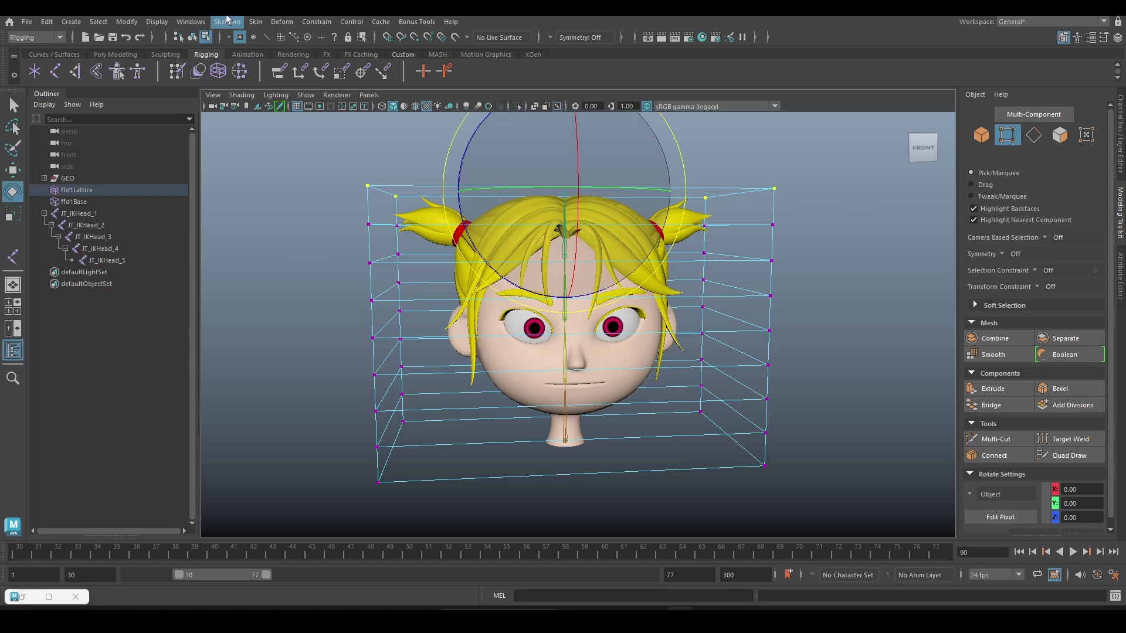
{"action": "left_click", "coordinate": [199, 22]}
{"action": "mouse_move", "coordinate": [217, 80]}
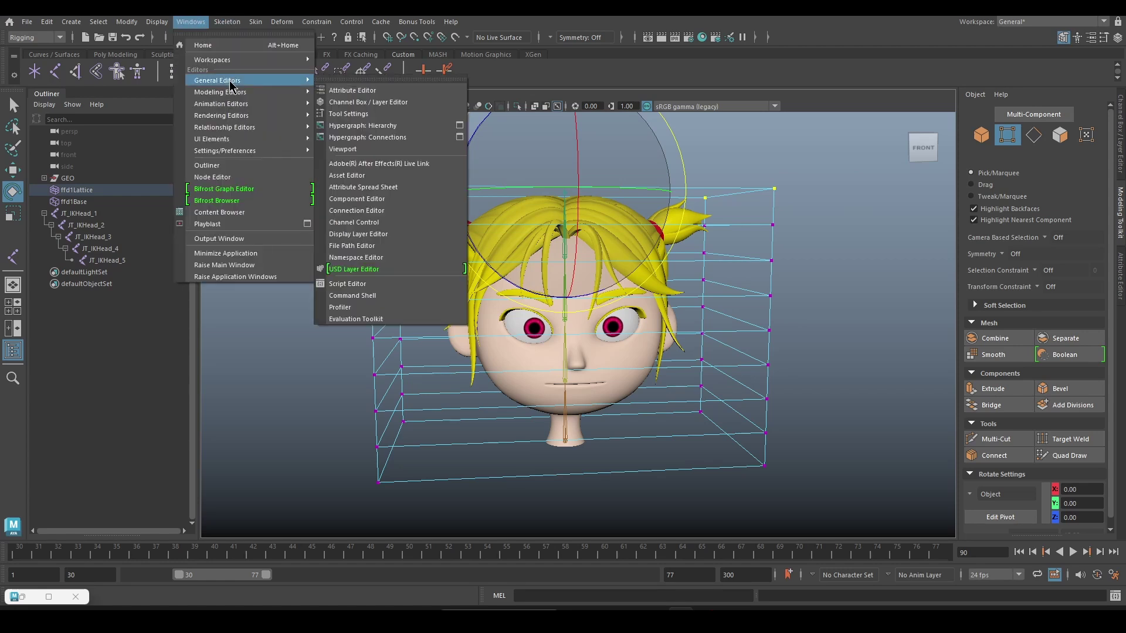
{"action": "left_click", "coordinate": [396, 198]}
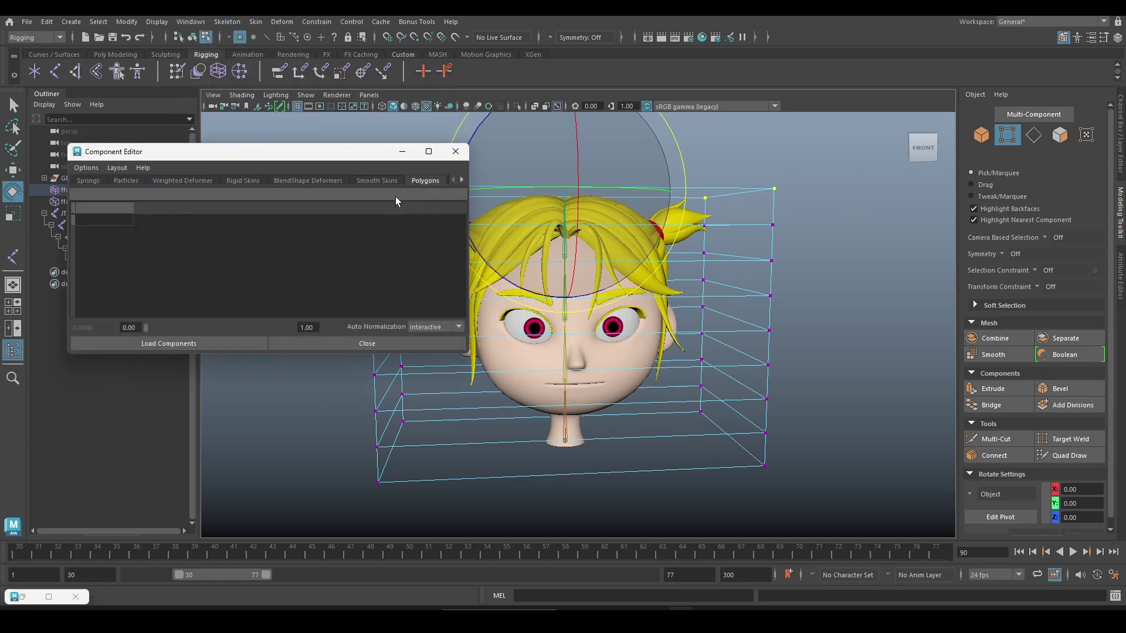
{"action": "left_click", "coordinate": [385, 181]}
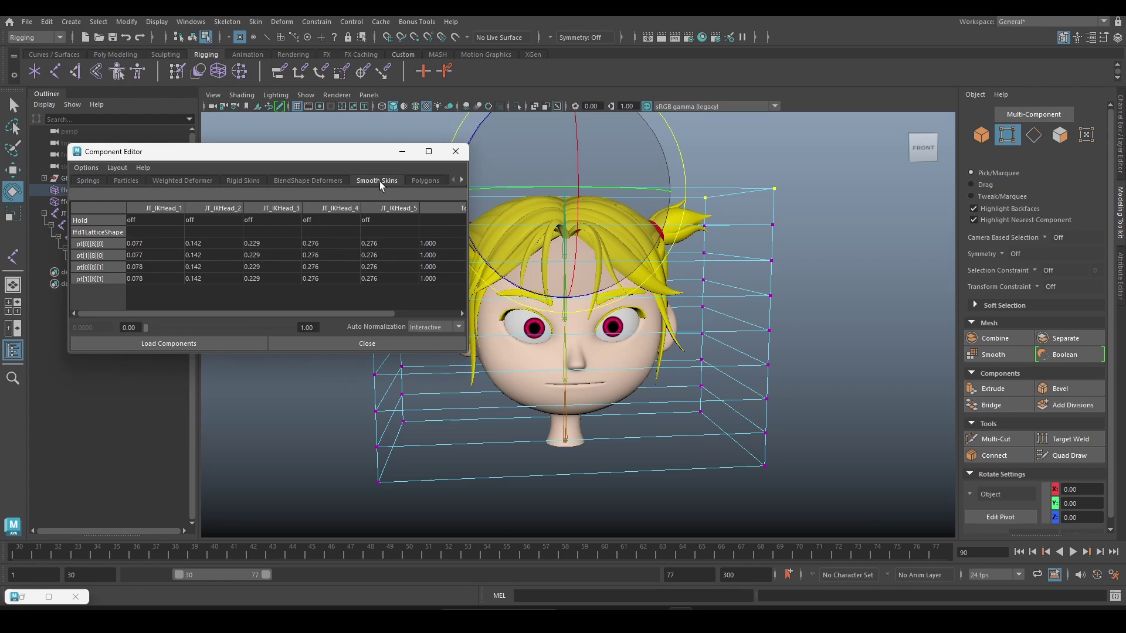
Step: Give the top lattice row a JT_IKHead_5 weight of 1
{"action": "left_click_drag", "start_coordinate": [392, 244], "coordinate": [392, 279]}
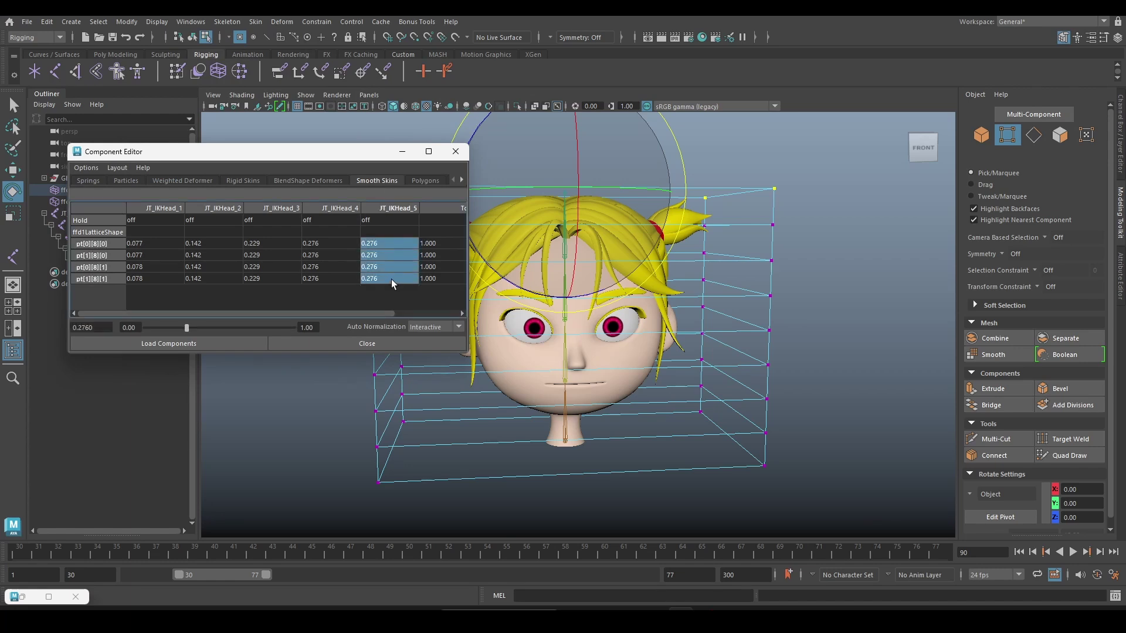
{"action": "type", "text": "1"}
{"action": "key", "text": "Return"}
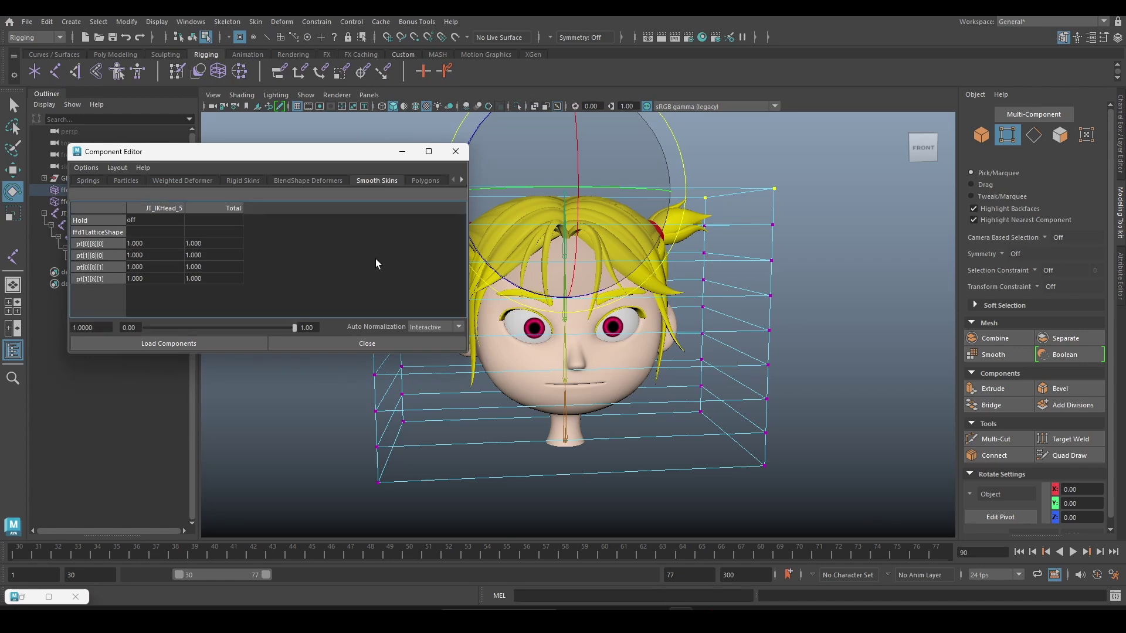
{"action": "left_click_drag", "start_coordinate": [469, 240], "coordinate": [491, 218]}
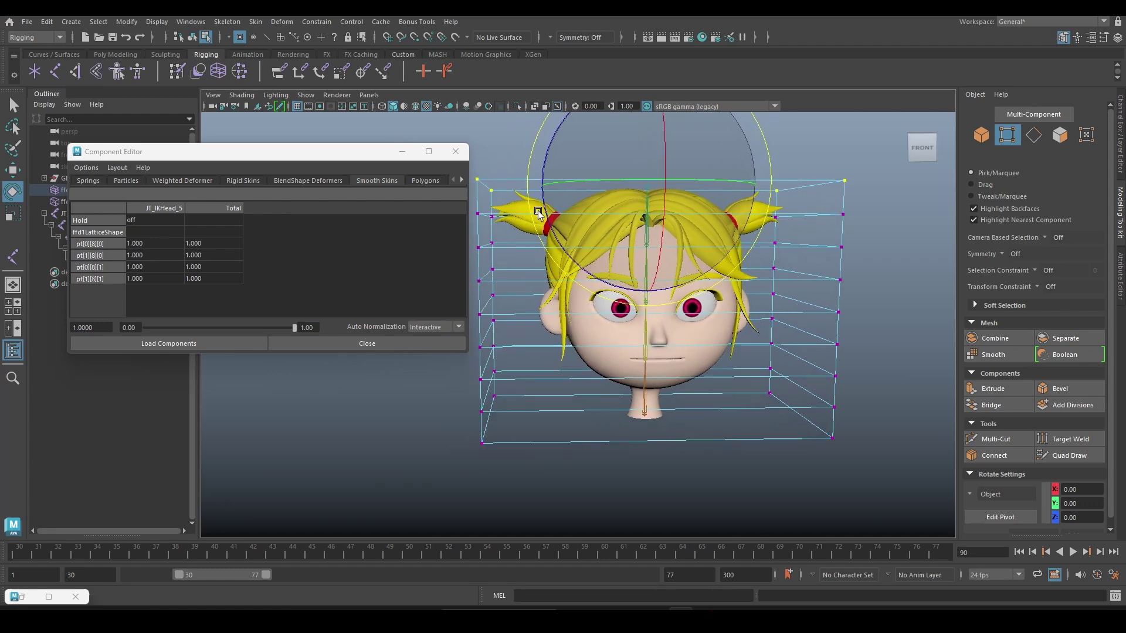
Step: Zero the JT_IKHead_1 and JT_IKHead_2 weights on the seventh lattice row
{"action": "key", "text": "q"}
{"action": "left_click_drag", "start_coordinate": [482, 210], "coordinate": [844, 238]}
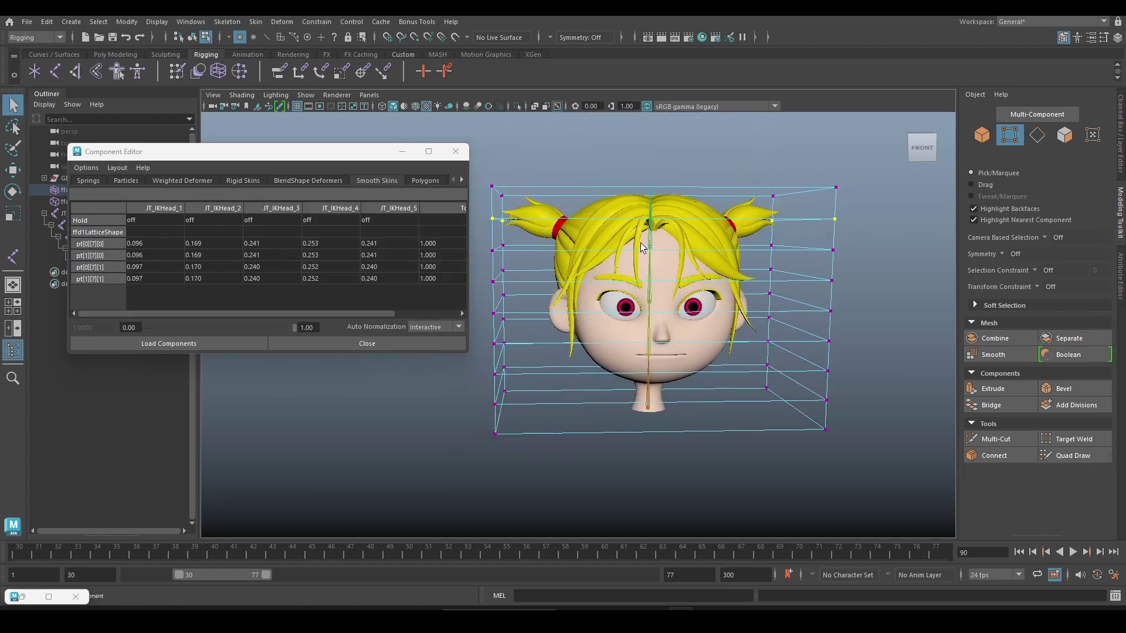
{"action": "left_click_drag", "start_coordinate": [173, 245], "coordinate": [222, 281]}
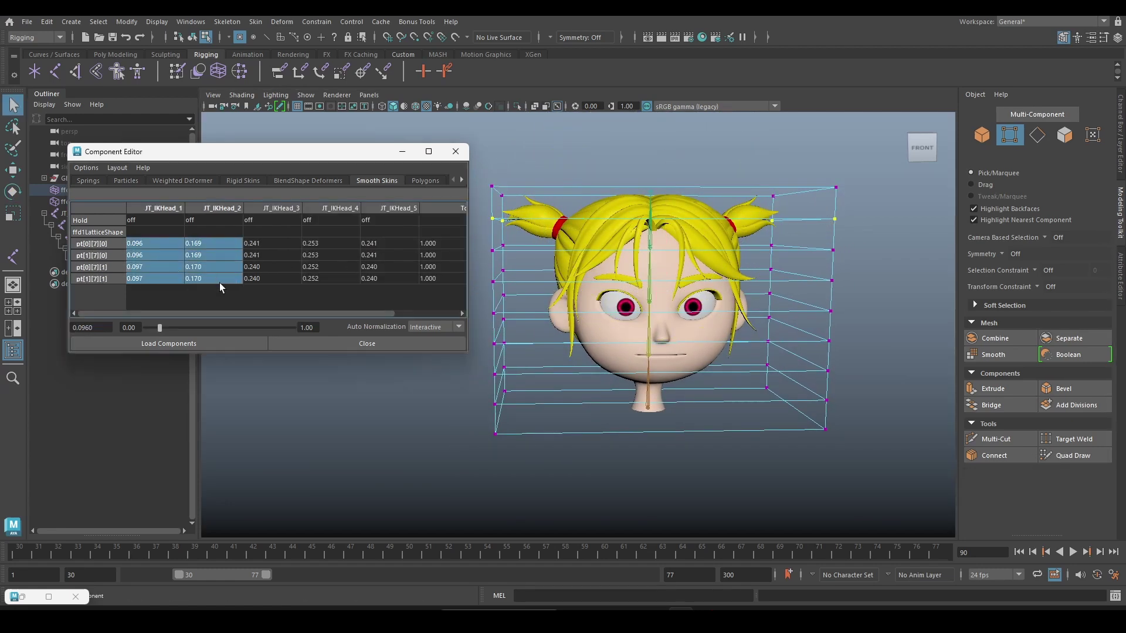
{"action": "type", "text": "0"}
{"action": "key", "text": "Return"}
Step: Zero the JT_IKHead_1 weight on the sixth lattice row
{"action": "left_click_drag", "start_coordinate": [260, 243], "coordinate": [264, 280]}
{"action": "left_click_drag", "start_coordinate": [486, 258], "coordinate": [844, 275]}
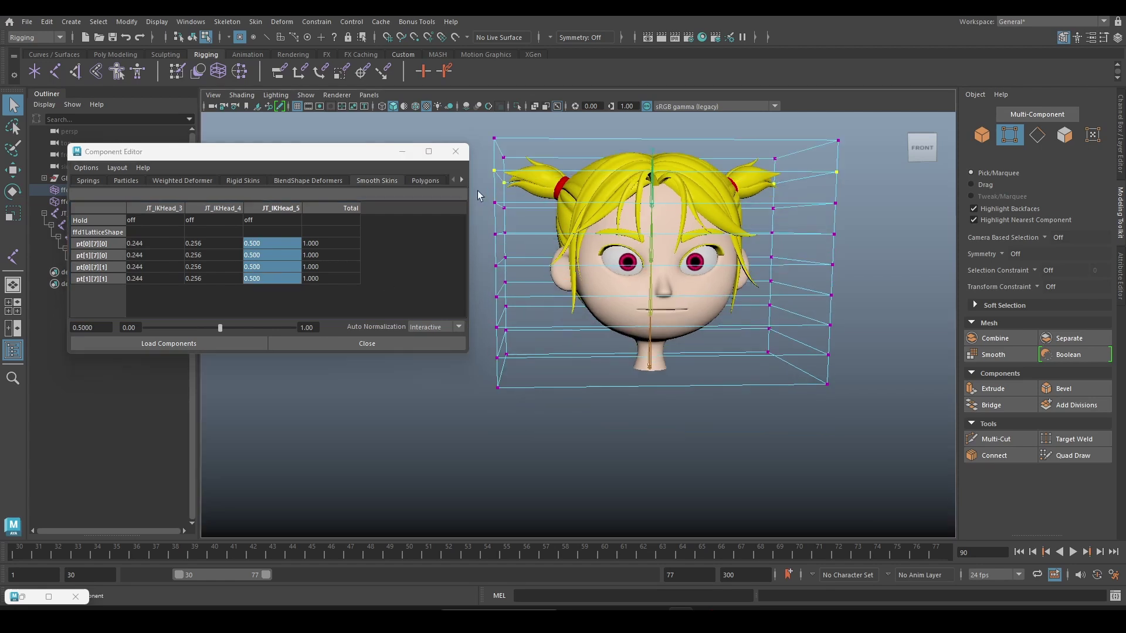
{"action": "left_click_drag", "start_coordinate": [170, 243], "coordinate": [176, 286]}
{"action": "type", "text": "0"}
{"action": "key", "text": "Return"}
Step: Reweight the fifth and fourth rows, zeroing JT_IKHead_3 and blending joints at 0.5
{"action": "left_click_drag", "start_coordinate": [501, 232], "coordinate": [856, 244]}
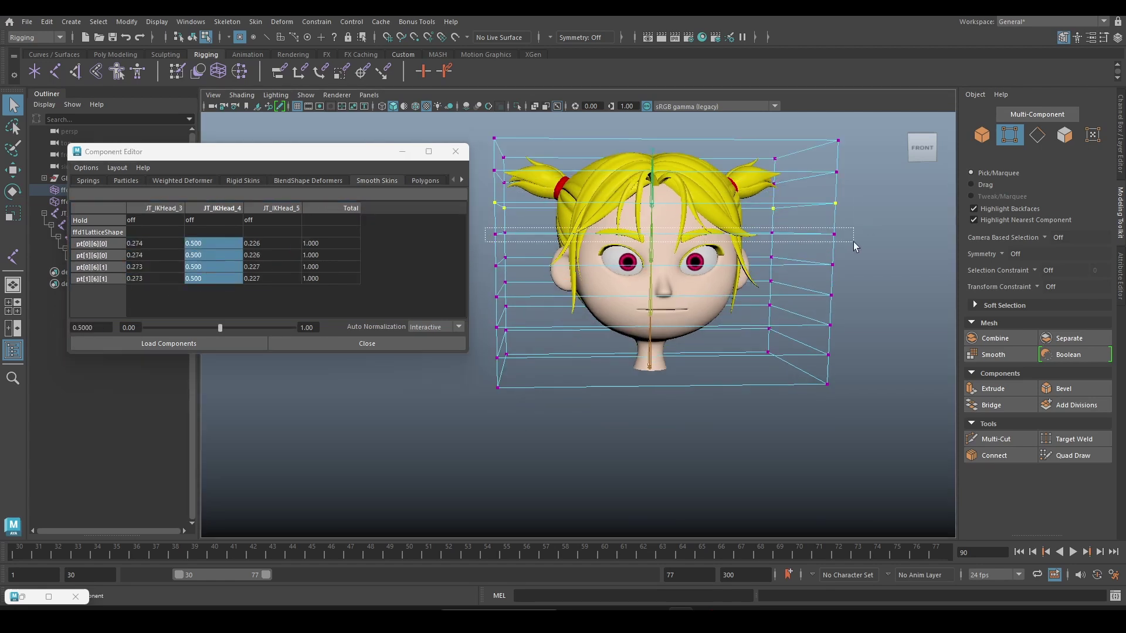
{"action": "left_click", "coordinate": [217, 244]}
{"action": "left_click_drag", "start_coordinate": [490, 237], "coordinate": [848, 259]}
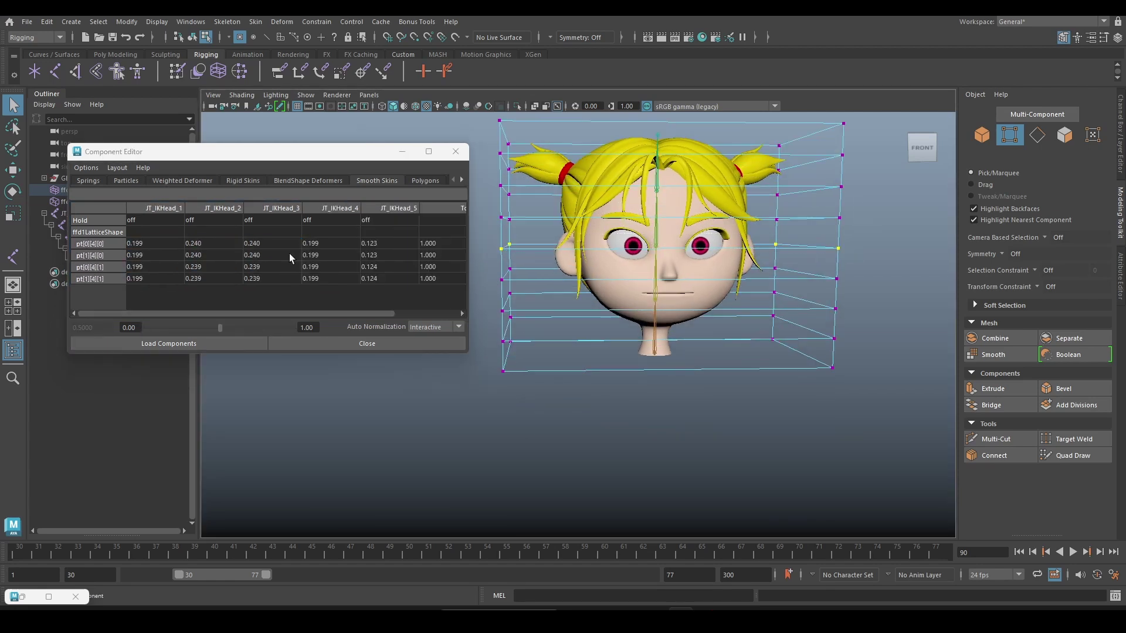
{"action": "left_click_drag", "start_coordinate": [288, 244], "coordinate": [290, 278]}
{"action": "type", "text": "0"}
{"action": "key", "text": "Return"}
{"action": "mouse_move", "coordinate": [200, 243]}
{"action": "left_mouse_down"}
{"action": "mouse_move", "coordinate": [204, 258]}
{"action": "mouse_move", "coordinate": [264, 279]}
{"action": "left_mouse_up"}
{"action": "type", "text": "0"}
{"action": "key", "text": "Return"}
{"action": "type", "text": ".5"}
{"action": "key", "text": "Return"}
Step: Give the lower rows 0.5 blends on JT_IKHead_2 and JT_IKHead_1, then leave point mode
{"action": "left_click_drag", "start_coordinate": [505, 258], "coordinate": [856, 273]}
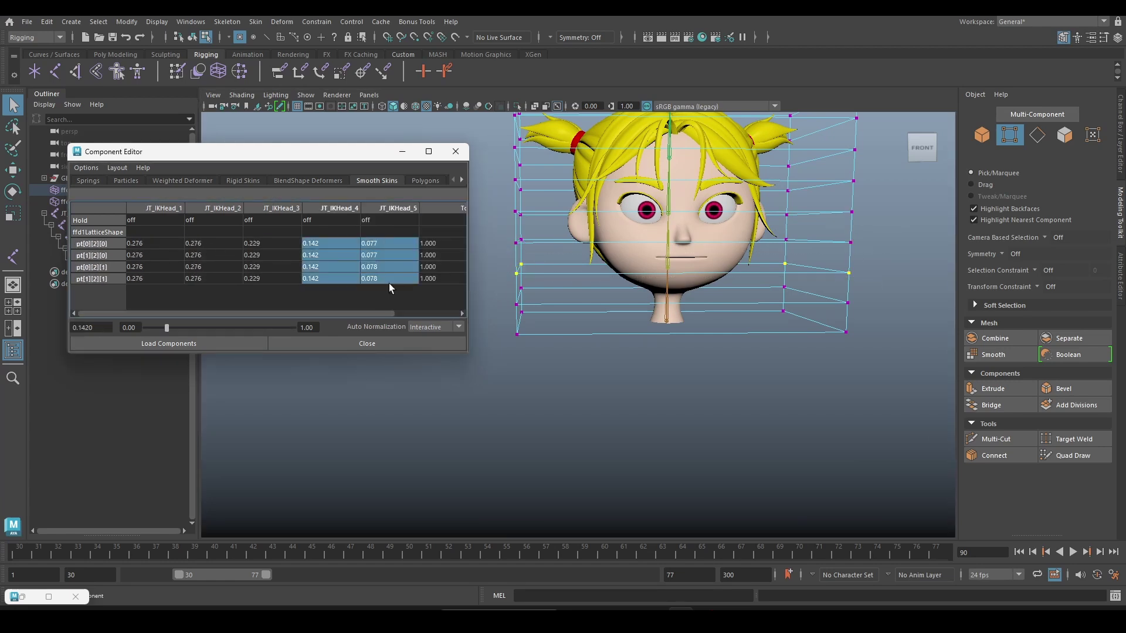
{"action": "left_click_drag", "start_coordinate": [200, 243], "coordinate": [202, 279]}
{"action": "type", "text": ".5"}
{"action": "key", "text": "Return"}
{"action": "mouse_move", "coordinate": [505, 280]}
{"action": "left_mouse_down"}
{"action": "mouse_move", "coordinate": [532, 291]}
{"action": "mouse_move", "coordinate": [853, 299]}
{"action": "left_mouse_up"}
{"action": "left_click_drag", "start_coordinate": [199, 243], "coordinate": [202, 279]}
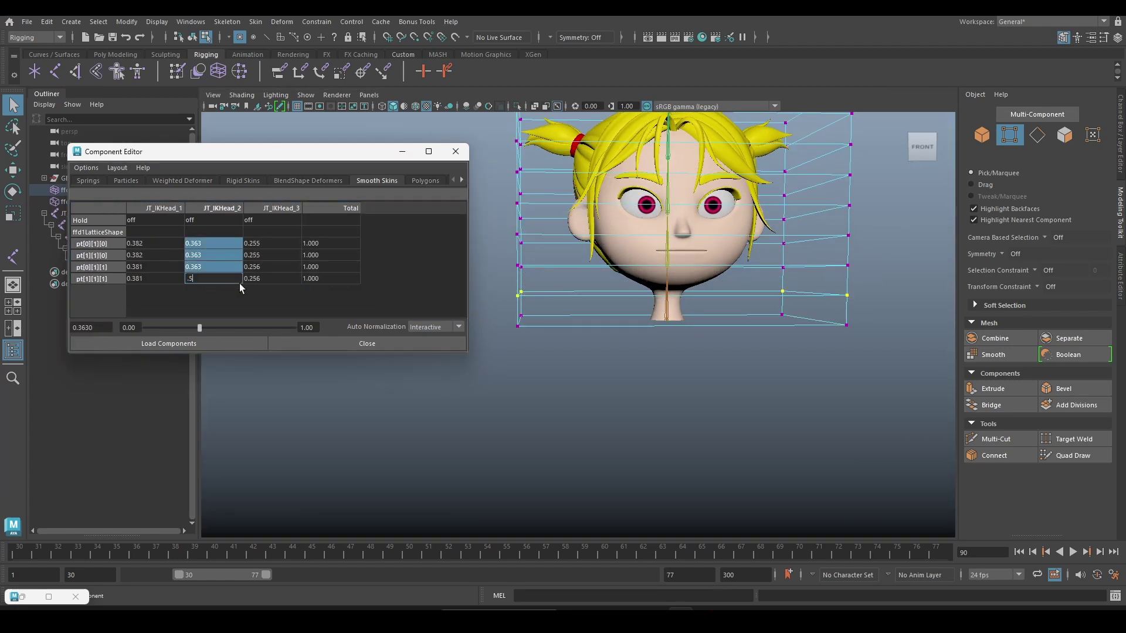
{"action": "left_click_drag", "start_coordinate": [141, 243], "coordinate": [144, 279]}
{"action": "type", "text": ".5"}
{"action": "key", "text": "Return"}
{"action": "left_click_drag", "start_coordinate": [504, 287], "coordinate": [771, 319]}
{"action": "left_click", "coordinate": [367, 343]}
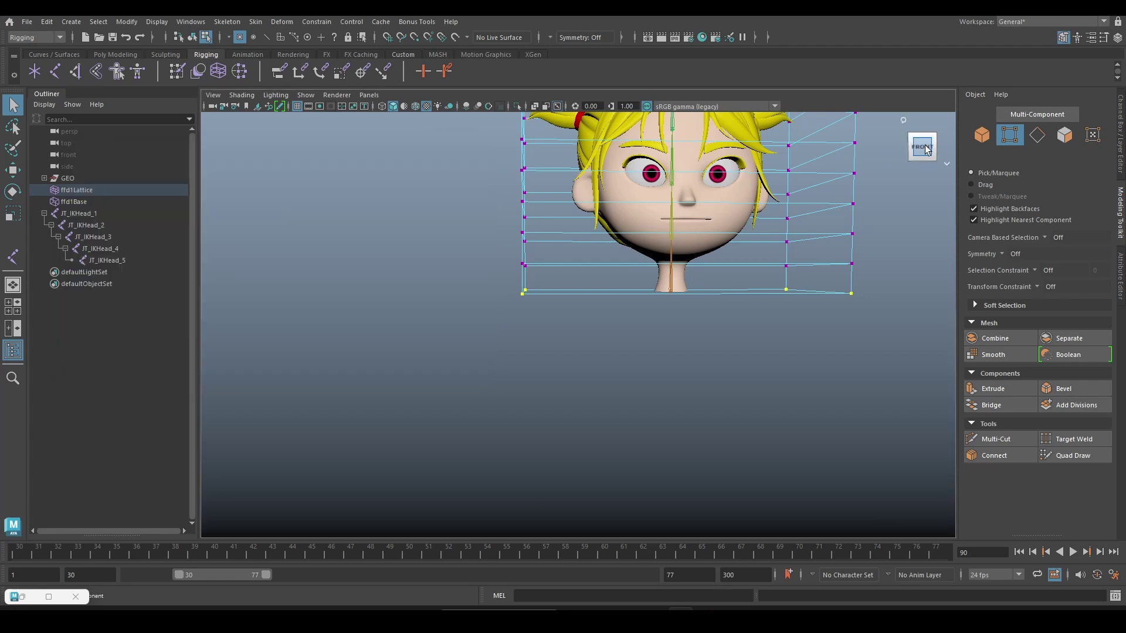
{"action": "key", "text": "F8"}
Step: Rotate the head joints to test the new lattice weights, then undo to neutral
{"action": "key", "text": "f"}
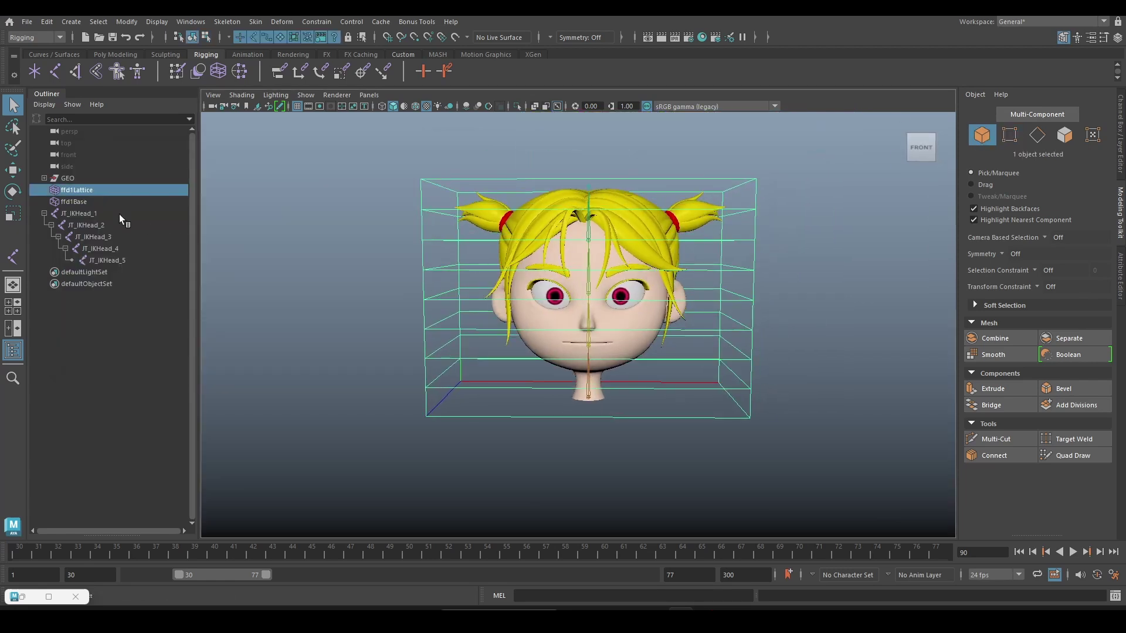
{"action": "left_click", "coordinate": [120, 218]}
{"action": "left_click", "coordinate": [100, 248], "text": "shift"}
{"action": "key", "text": "e"}
{"action": "mouse_move", "coordinate": [586, 262]}
{"action": "left_mouse_down"}
{"action": "mouse_move", "coordinate": [623, 214]}
{"action": "mouse_move", "coordinate": [603, 205]}
{"action": "left_mouse_up"}
{"action": "key", "text": "ctrl+z"}
{"action": "left_click", "coordinate": [357, 255]}
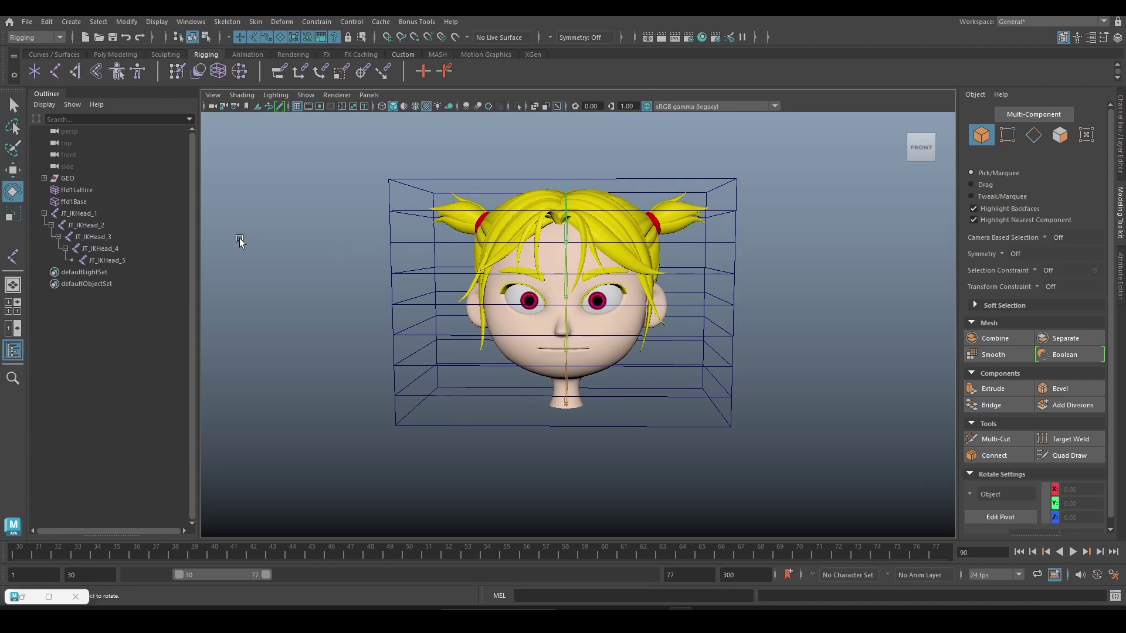
{"action": "key", "text": "ctrl+z"}
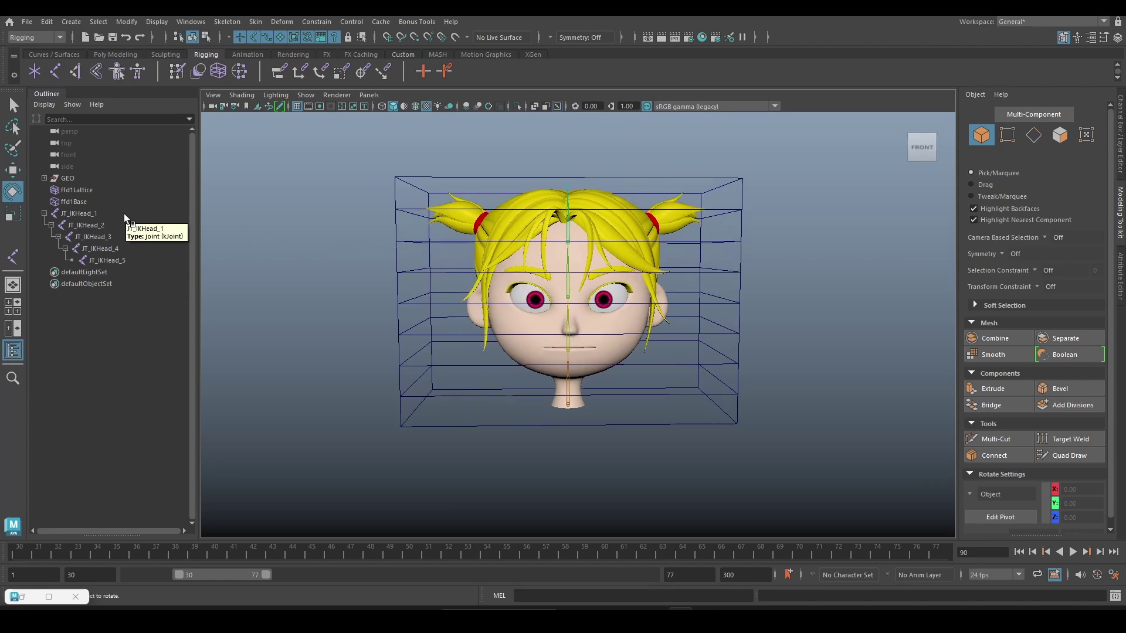
Step: Isolate the head joint chain in view and choose the CV Curve Tool
{"action": "left_click", "coordinate": [125, 214]}
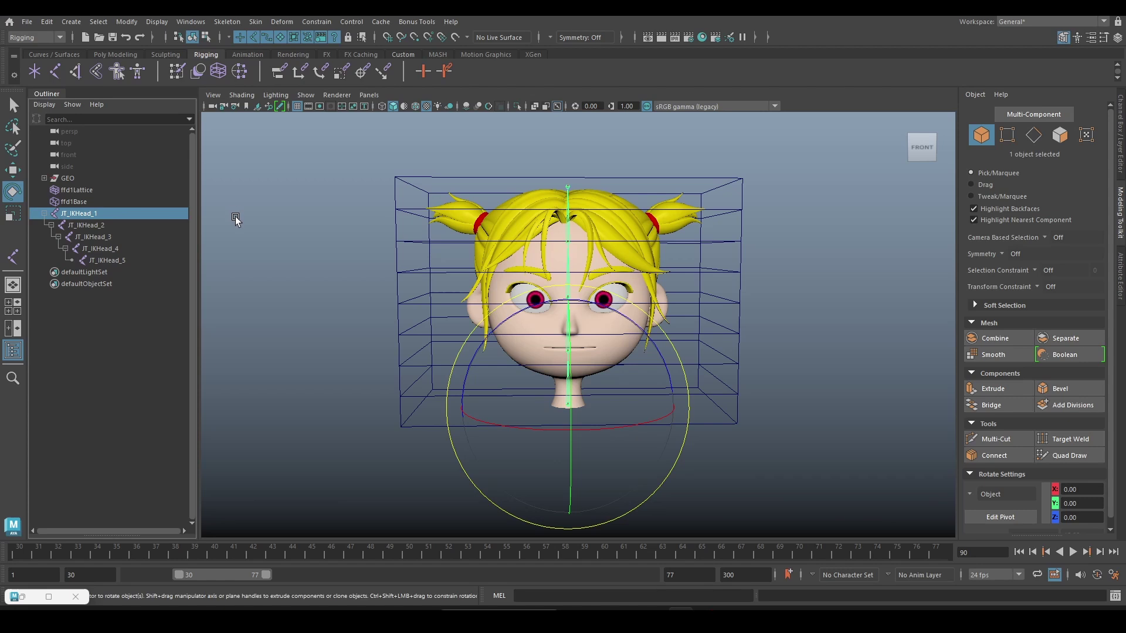
{"action": "key", "text": "ctrl+1"}
{"action": "left_click", "coordinate": [71, 22]}
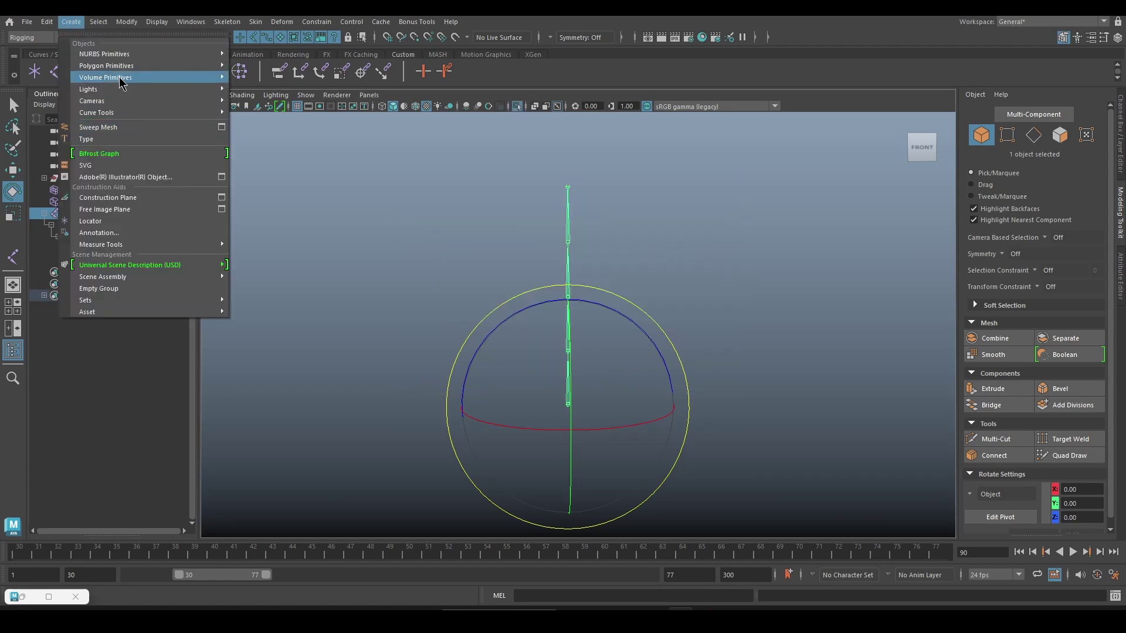
{"action": "left_click", "coordinate": [349, 114]}
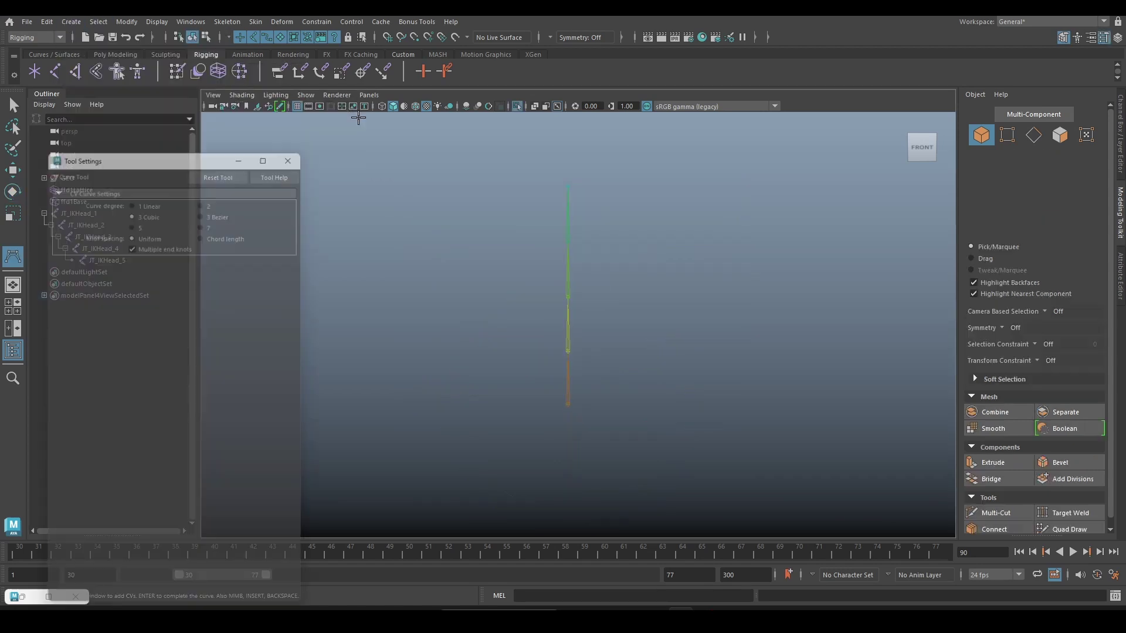
{"action": "left_click", "coordinate": [303, 147]}
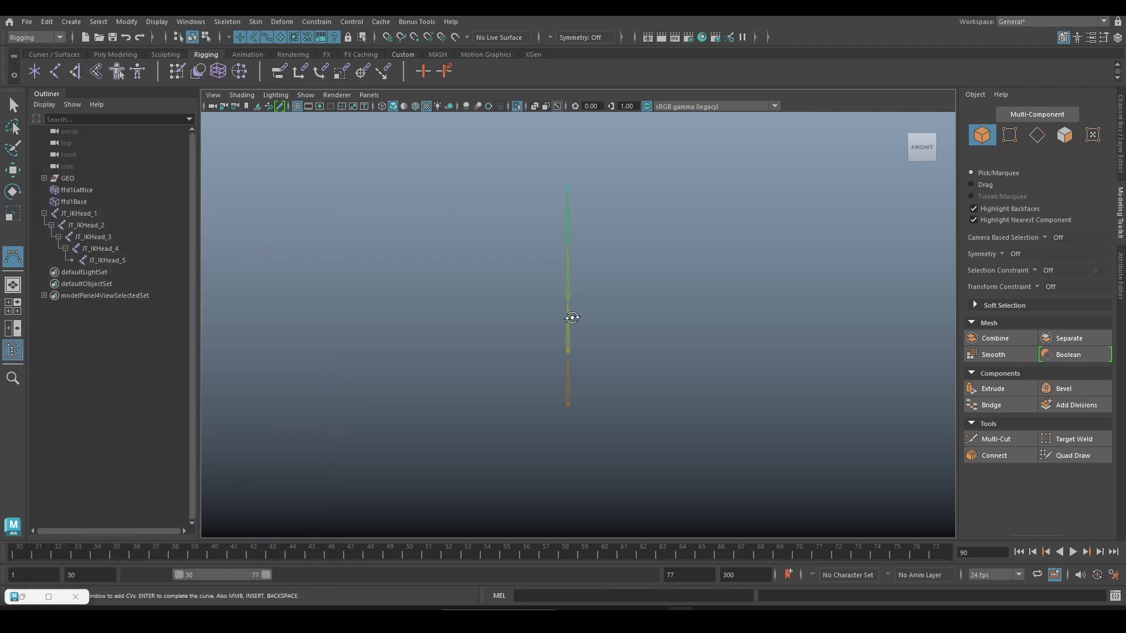
{"action": "scroll", "coordinate": [573, 318], "scroll_direction": "up", "scroll_amount": 3}
Step: Draw a point-snapped CV curve up through each joint and name it CRV_IKHead
{"action": "key", "text": "v"}
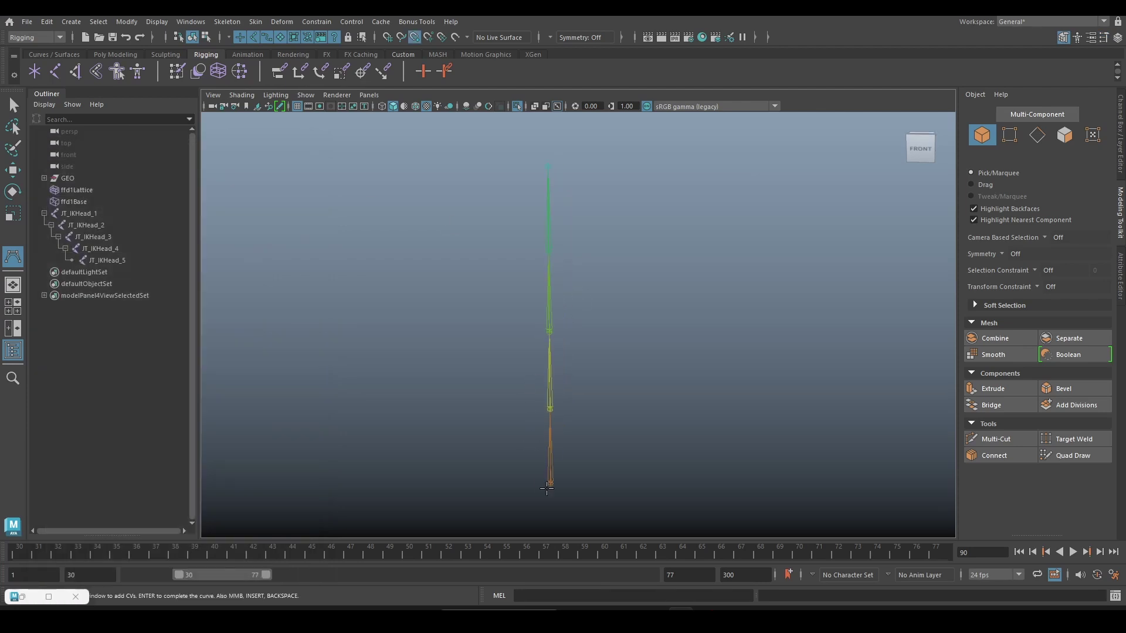
{"action": "left_click", "coordinate": [552, 485]}
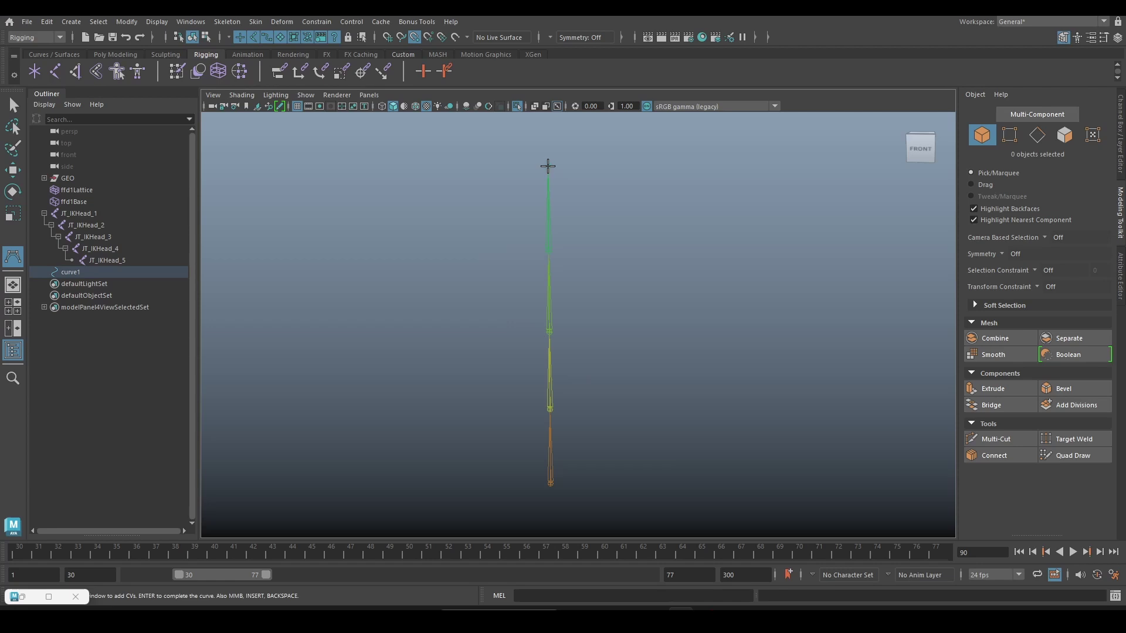
{"action": "key", "text": "Return"}
{"action": "key", "text": "e"}
{"action": "key", "text": "ctrl+1"}
{"action": "type", "text": "CRV_IKH"}
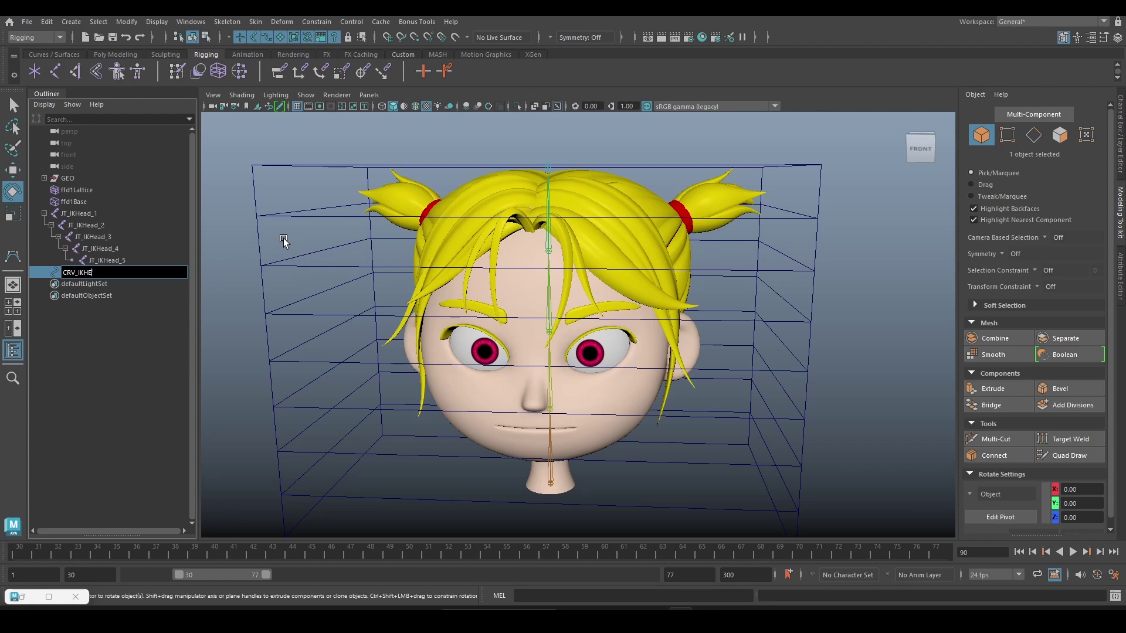
{"action": "type", "text": "ead"}
{"action": "key", "text": "Return"}
Step: Isolate the joints and curve, then reset the IK Spline Handle options with Auto create curve off
{"action": "middle_click_drag", "start_coordinate": [284, 241], "coordinate": [256, 231], "text": "alt"}
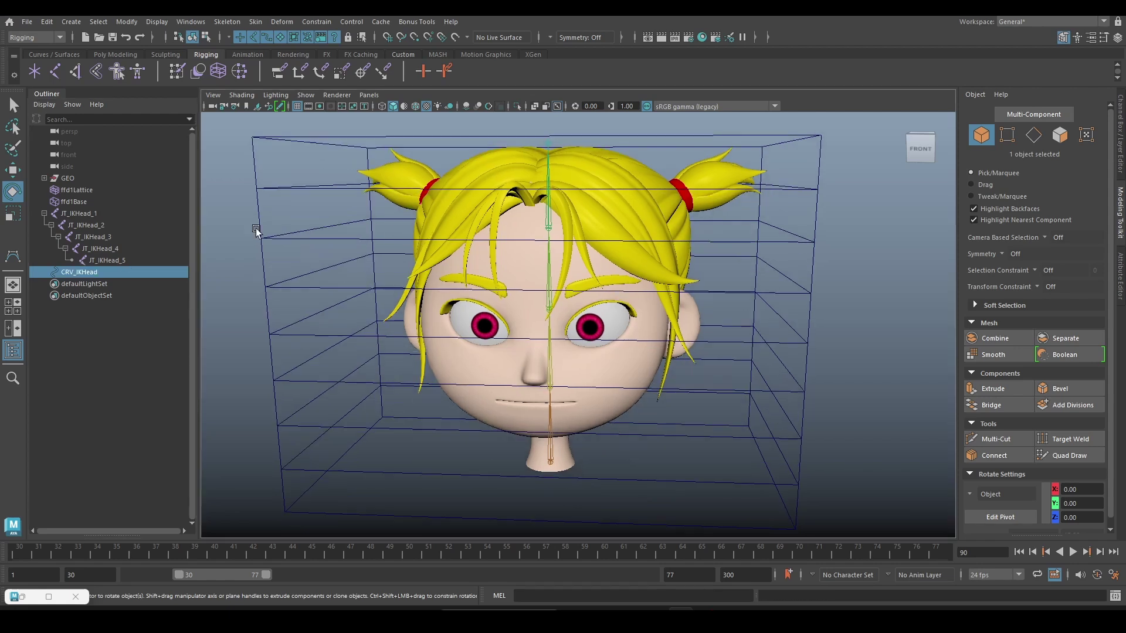
{"action": "left_click", "coordinate": [80, 214], "text": "ctrl"}
{"action": "key", "text": "ctrl+1"}
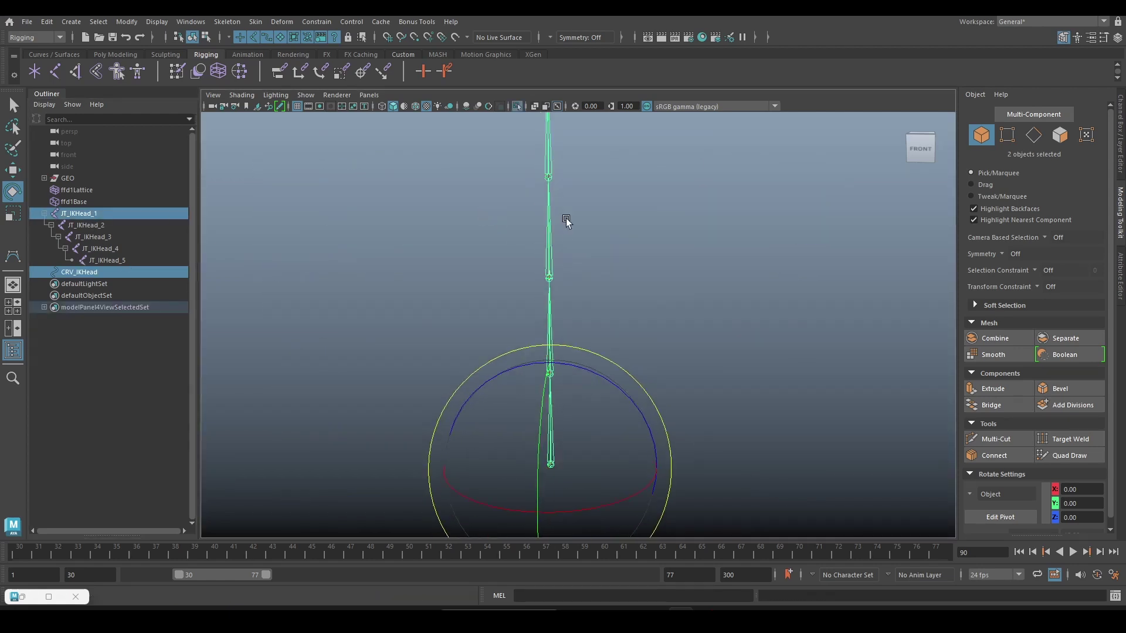
{"action": "left_click", "coordinate": [575, 159]}
{"action": "left_click", "coordinate": [227, 22]}
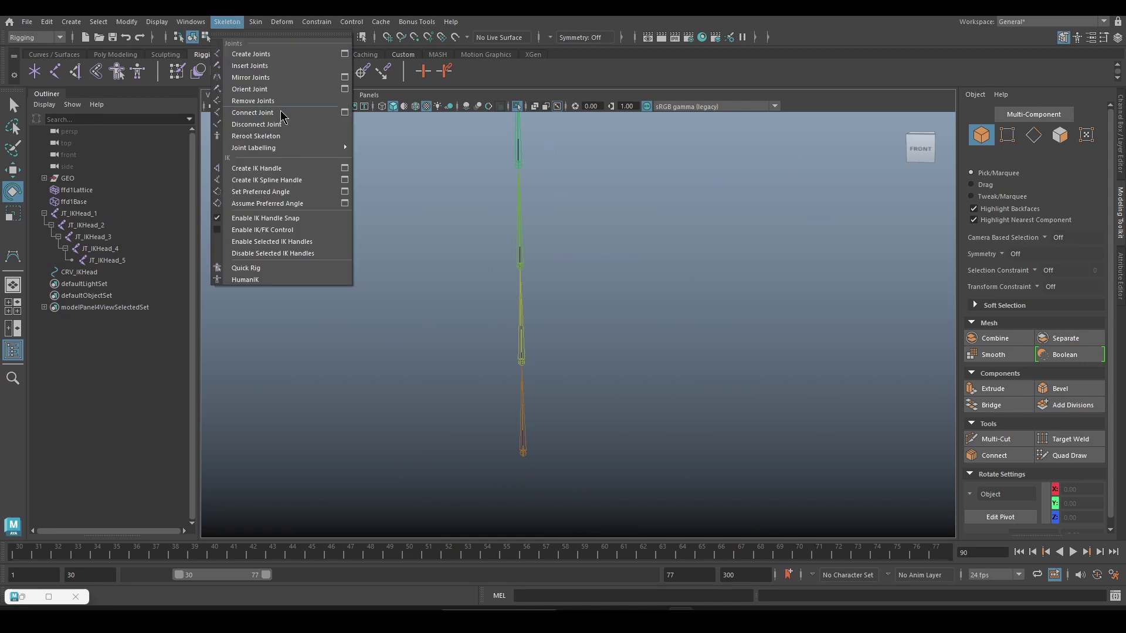
{"action": "left_click", "coordinate": [345, 180]}
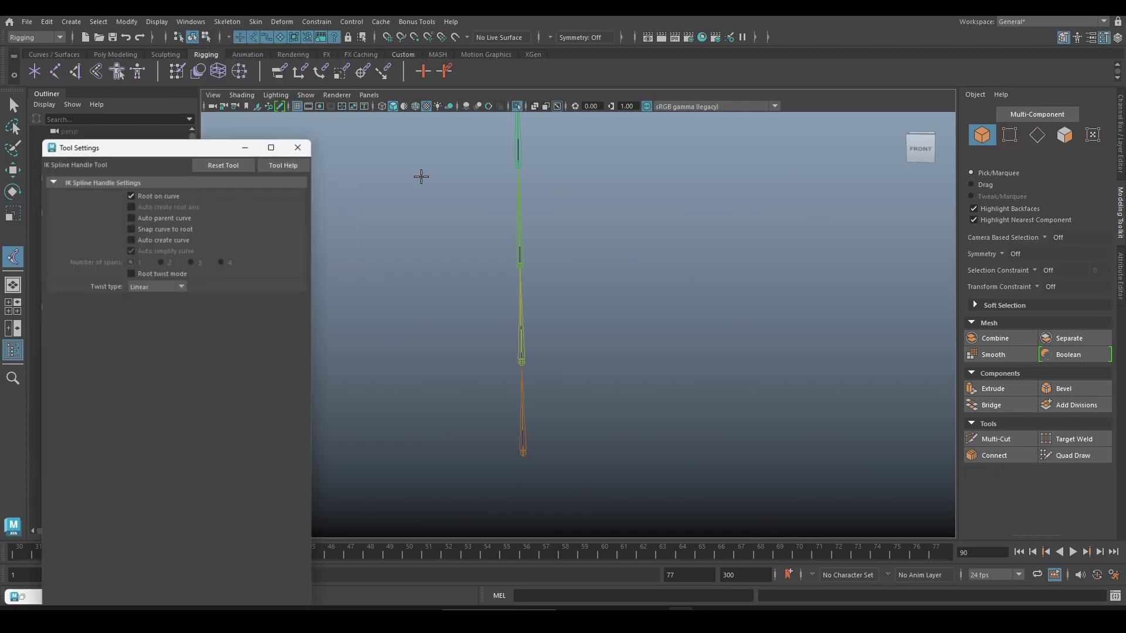
{"action": "left_click", "coordinate": [228, 168]}
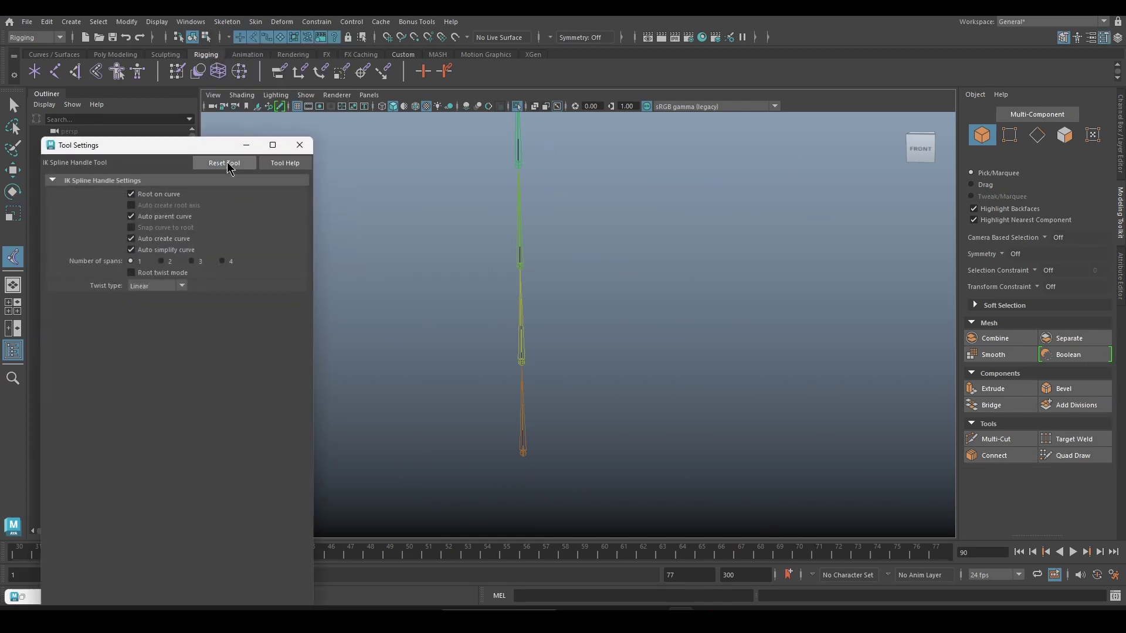
{"action": "left_click", "coordinate": [173, 240]}
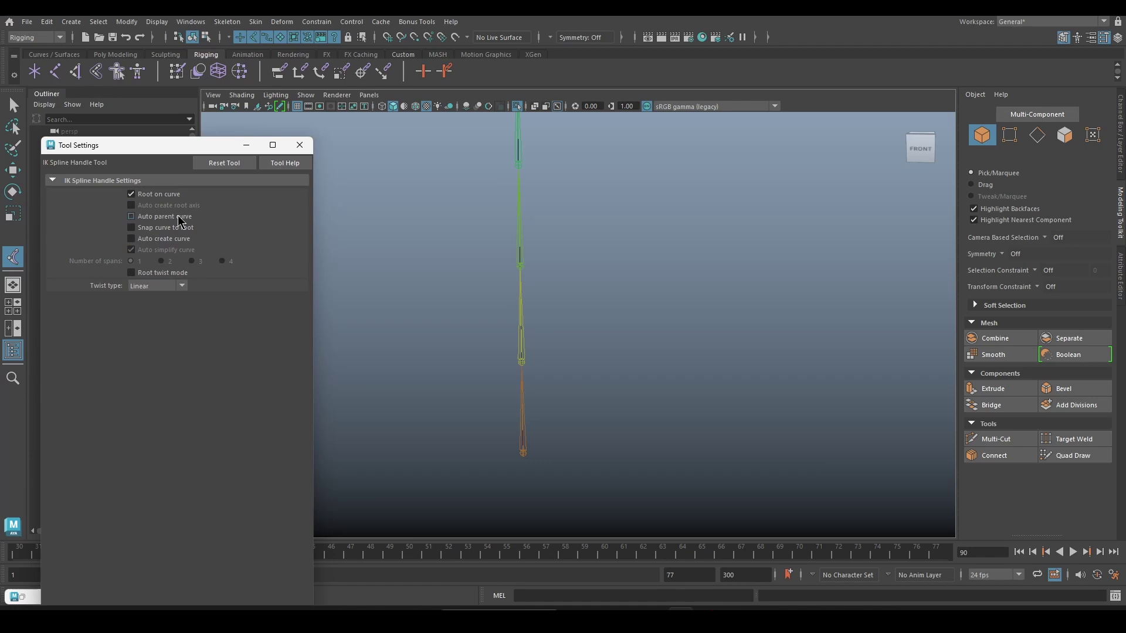
{"action": "left_click", "coordinate": [300, 144]}
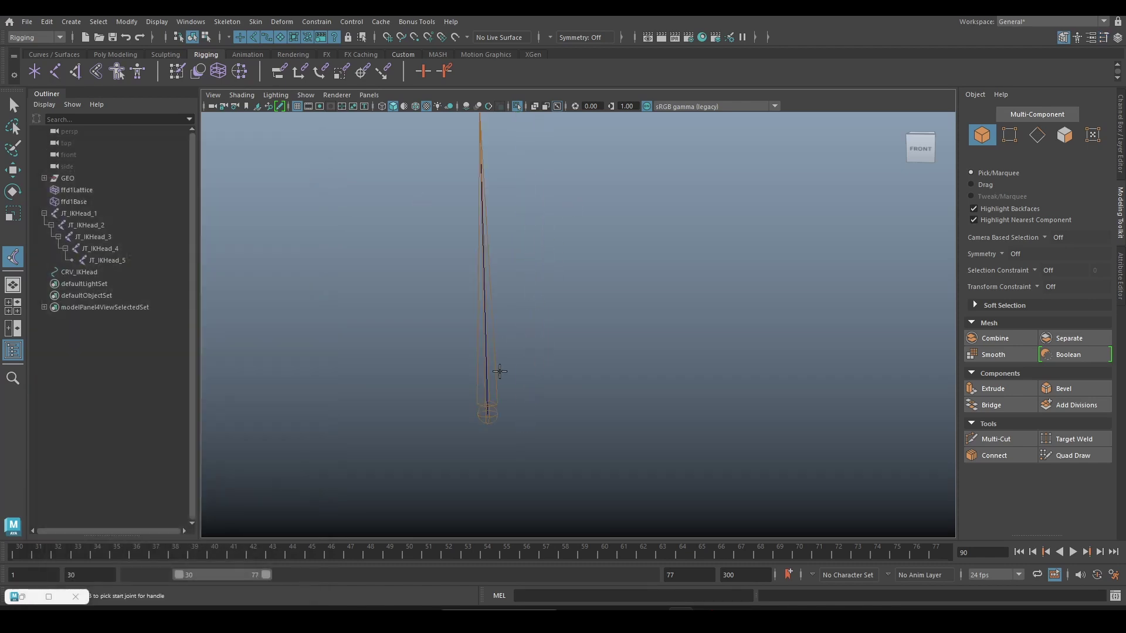
Step: Create the spline IK from JT_IKHead_1 to JT_IKHead_5 along CRV_IKHead
{"action": "left_click", "coordinate": [498, 396]}
{"action": "scroll", "coordinate": [498, 272], "scroll_direction": "up", "scroll_amount": 2}
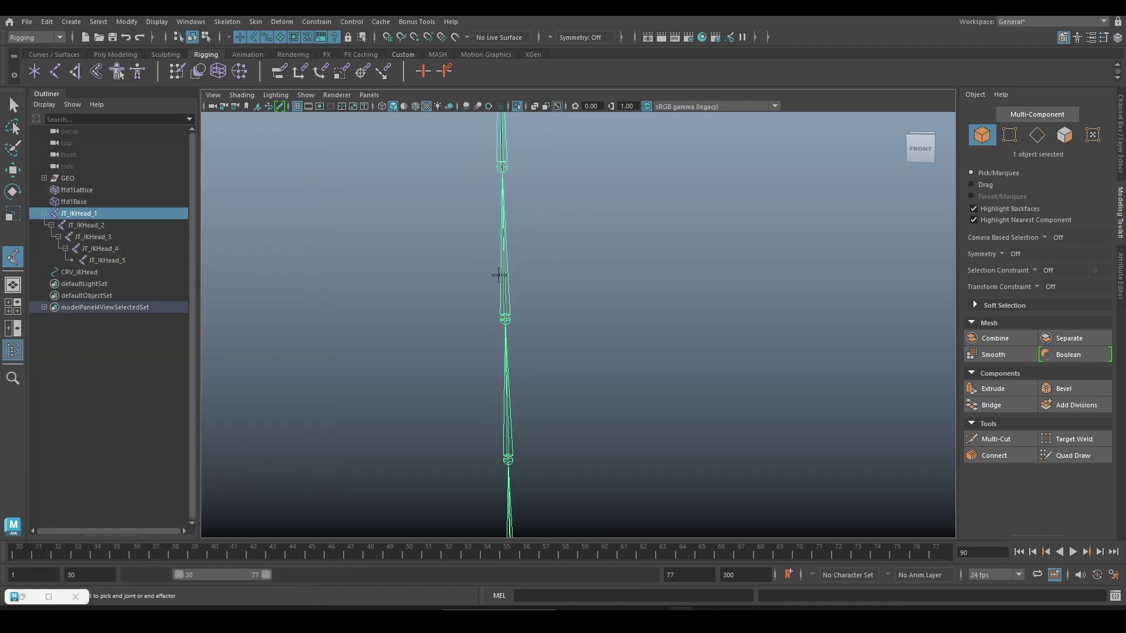
{"action": "scroll", "coordinate": [515, 284], "scroll_direction": "up", "scroll_amount": 3}
{"action": "left_click", "coordinate": [458, 157]}
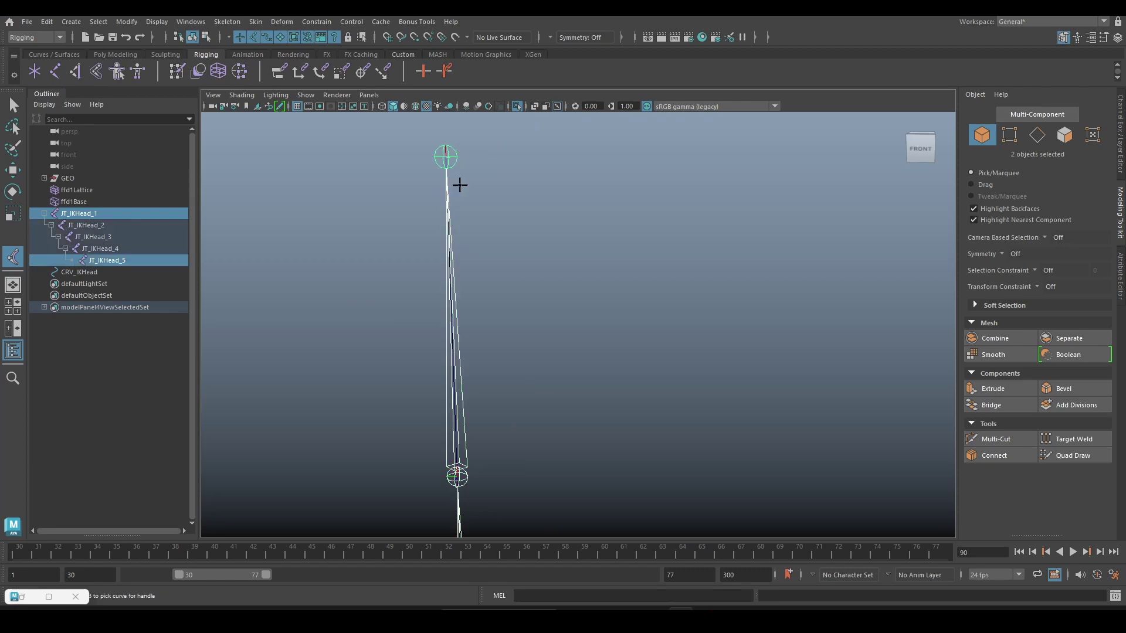
{"action": "scroll", "coordinate": [493, 221], "scroll_direction": "up", "scroll_amount": 3}
{"action": "middle_click_drag", "start_coordinate": [492, 221], "coordinate": [406, 189], "text": "alt"}
{"action": "left_click", "coordinate": [375, 145]}
{"action": "key", "text": "e"}
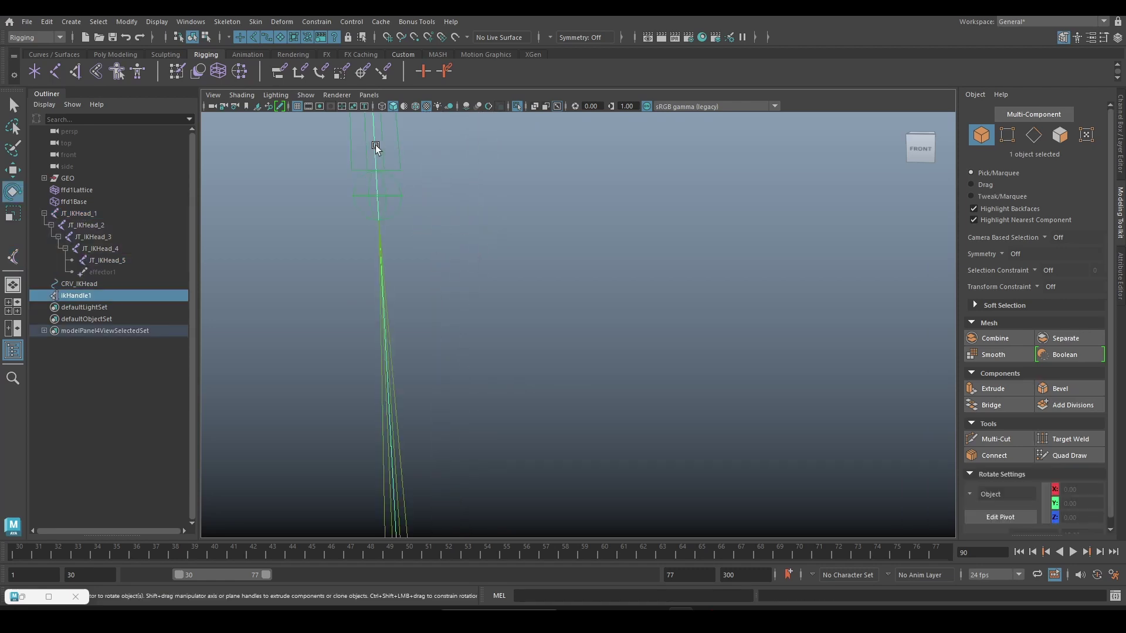
Step: Show the full head again and rename the new handle to ikHandle_Head
{"action": "key", "text": "ctrl+1"}
{"action": "key", "text": "a"}
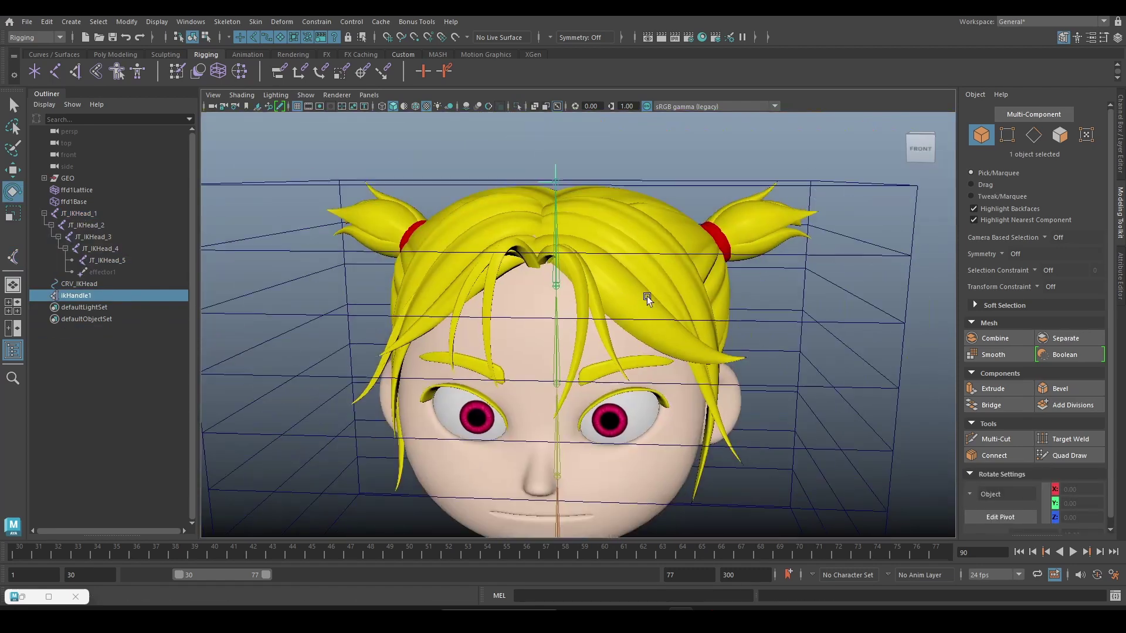
{"action": "double_click", "coordinate": [120, 296]}
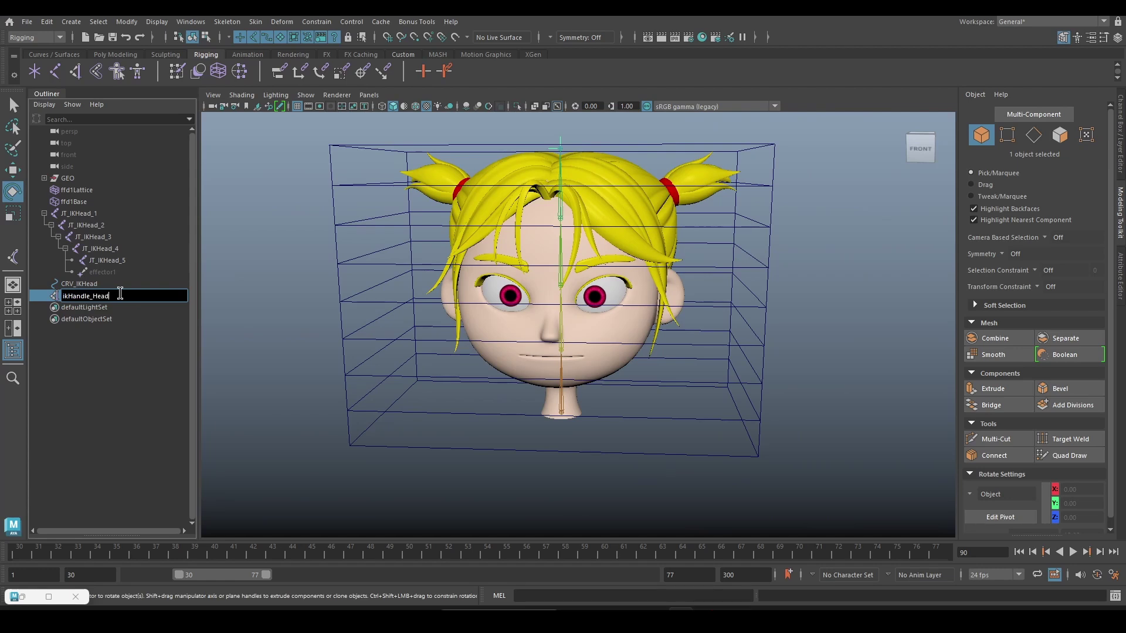
{"action": "key", "text": "Return"}
{"action": "scroll", "coordinate": [420, 246], "scroll_direction": "down", "scroll_amount": 1}
{"action": "scroll", "coordinate": [410, 258], "scroll_direction": "down", "scroll_amount": 1}
{"action": "scroll", "coordinate": [405, 268], "scroll_direction": "down", "scroll_amount": 1}
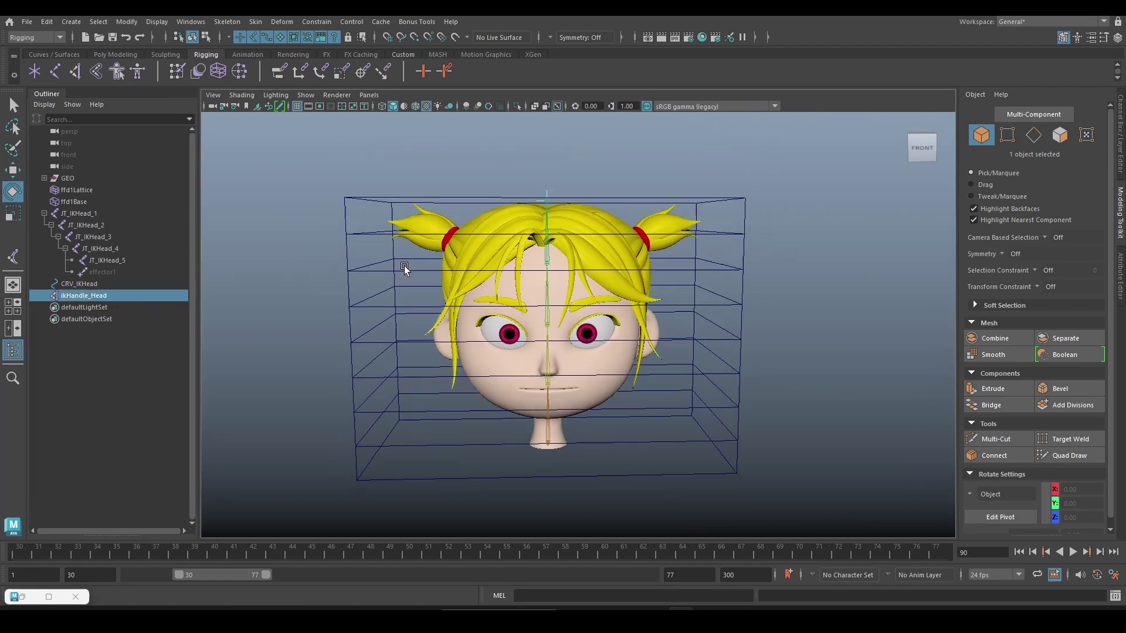
{"action": "scroll", "coordinate": [403, 267], "scroll_direction": "up", "scroll_amount": 1}
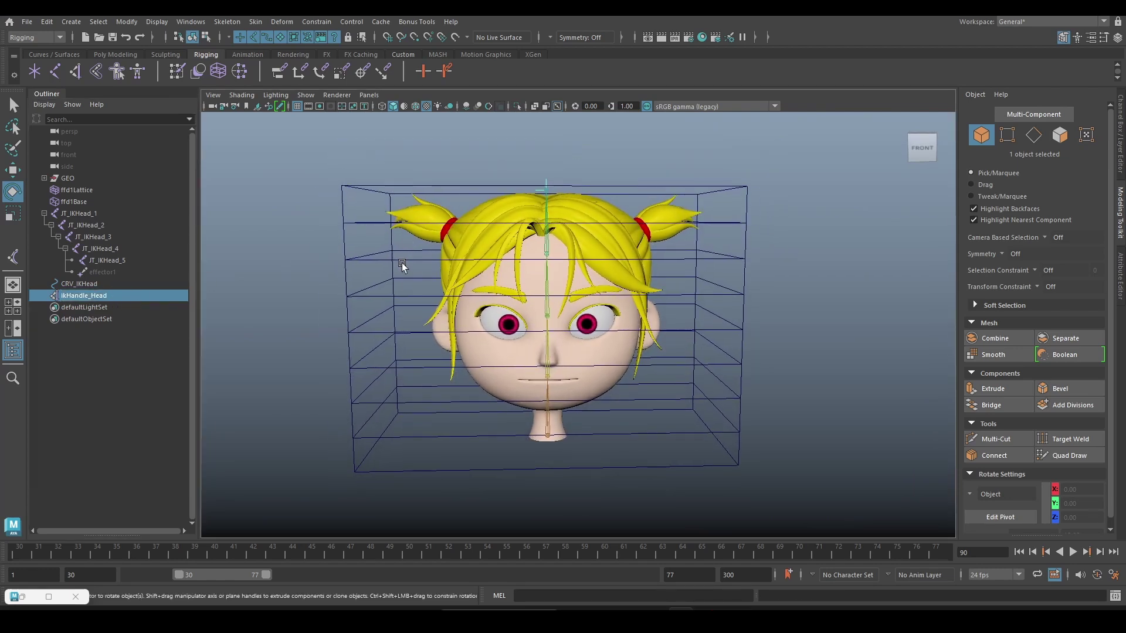
{"action": "left_click", "coordinate": [256, 230]}
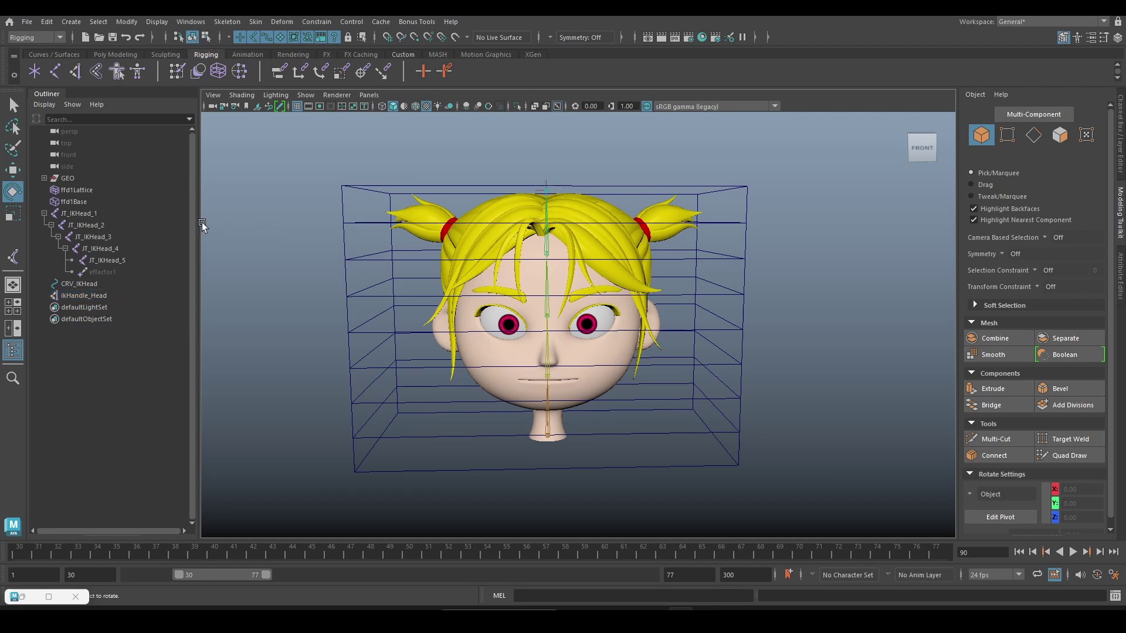
Step: Duplicate the JT_IKHead chain, unparent its end joint and delete the middle joints
{"action": "left_click", "coordinate": [124, 212]}
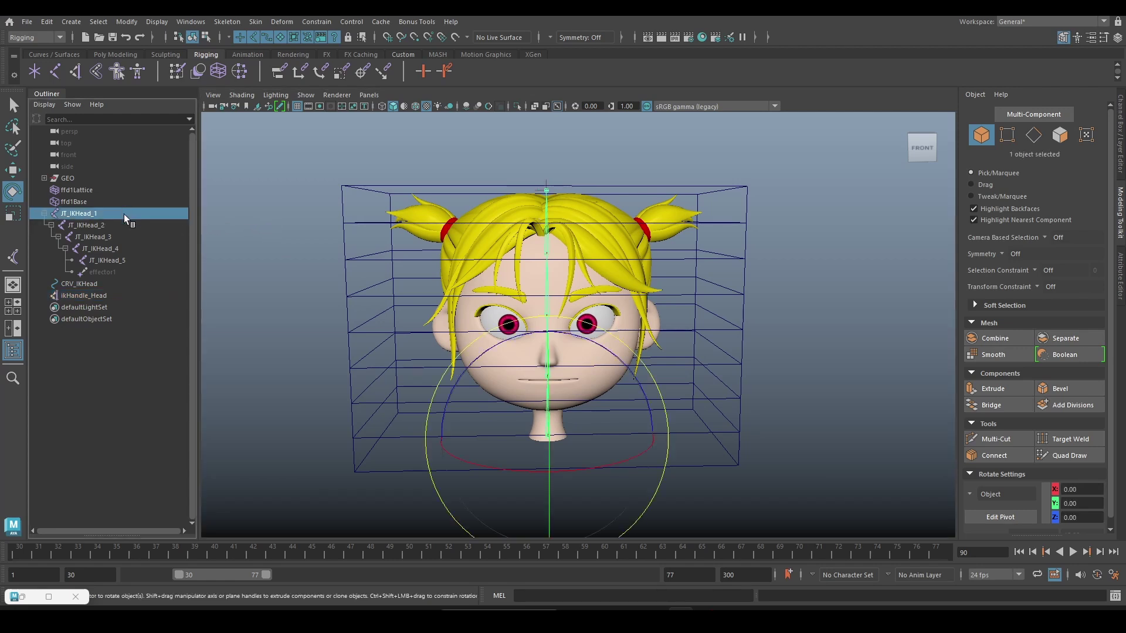
{"action": "key", "text": "ctrl+d"}
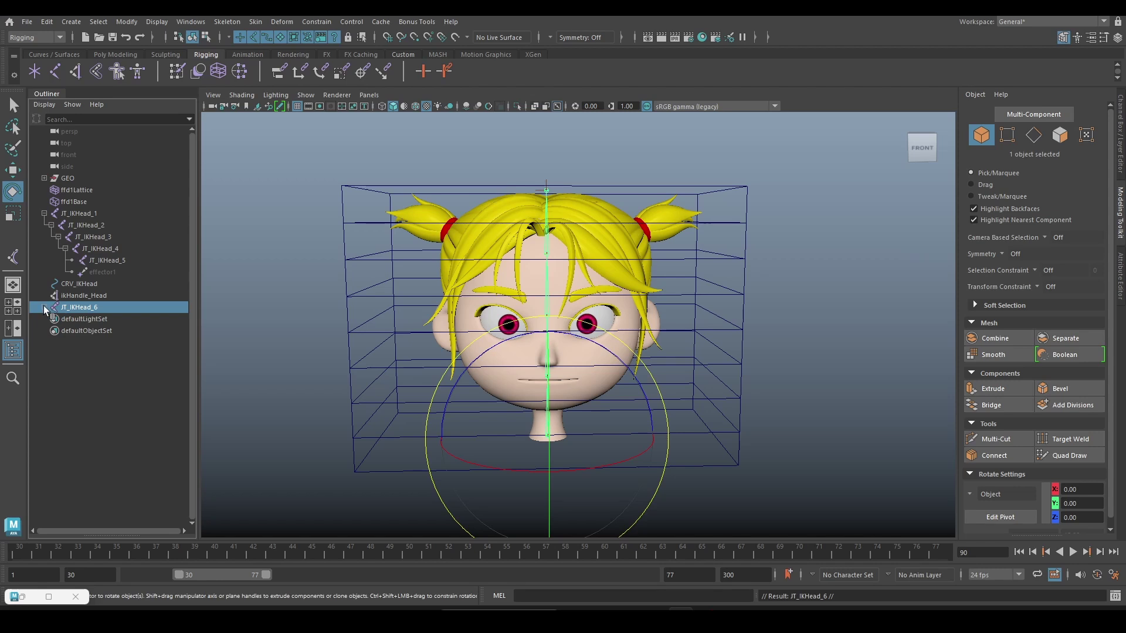
{"action": "left_click", "coordinate": [44, 307], "text": "shift"}
{"action": "left_click", "coordinate": [128, 354]}
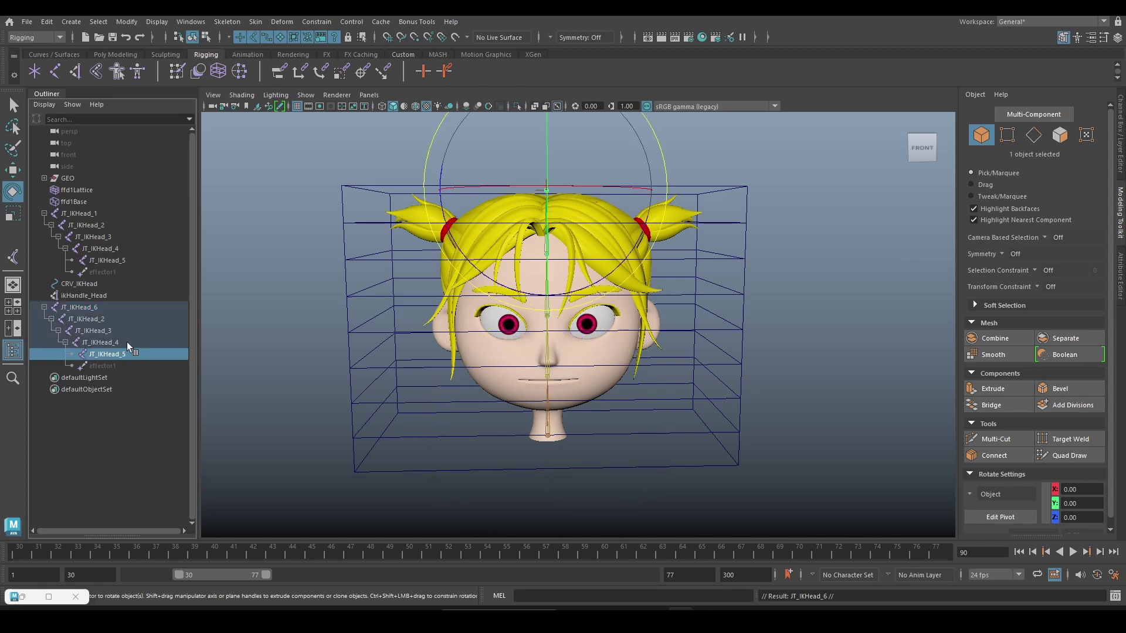
{"action": "key", "text": "shift+p"}
{"action": "left_click", "coordinate": [110, 318]}
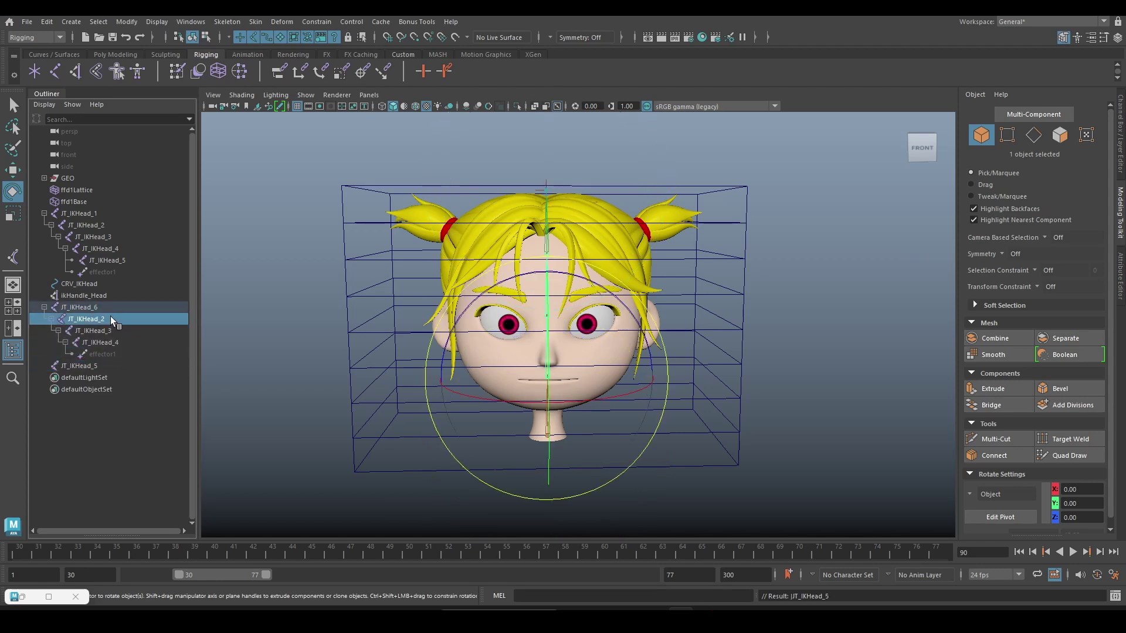
{"action": "key", "text": "Left"}
Step: Rename the two remaining joints to JT_IKHead_Bot and JT_IKHead_Top
{"action": "double_click", "coordinate": [110, 308]}
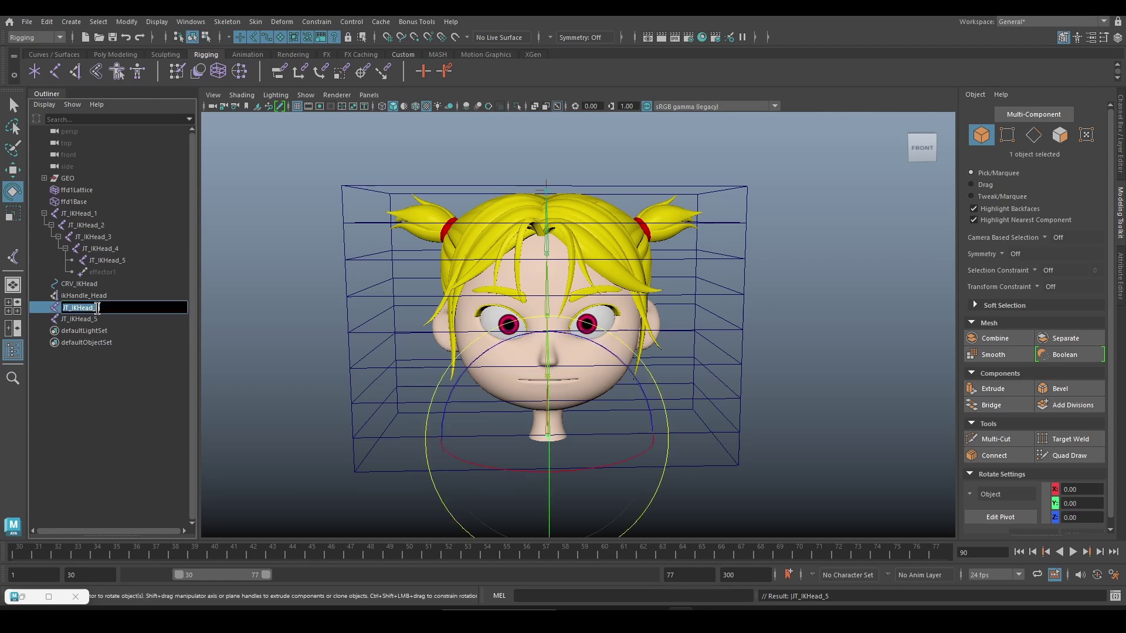
{"action": "key", "text": "BackSpace"}
{"action": "type", "text": "Bot"}
{"action": "key", "text": "Return"}
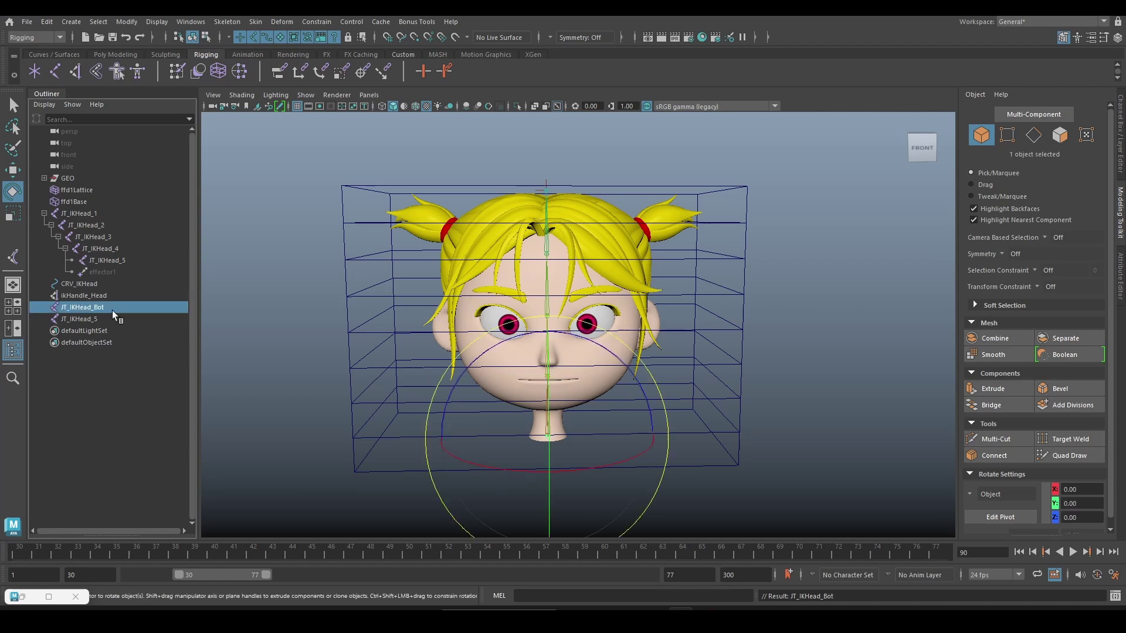
{"action": "double_click", "coordinate": [111, 320]}
{"action": "key", "text": "BackSpace"}
{"action": "type", "text": "Top"}
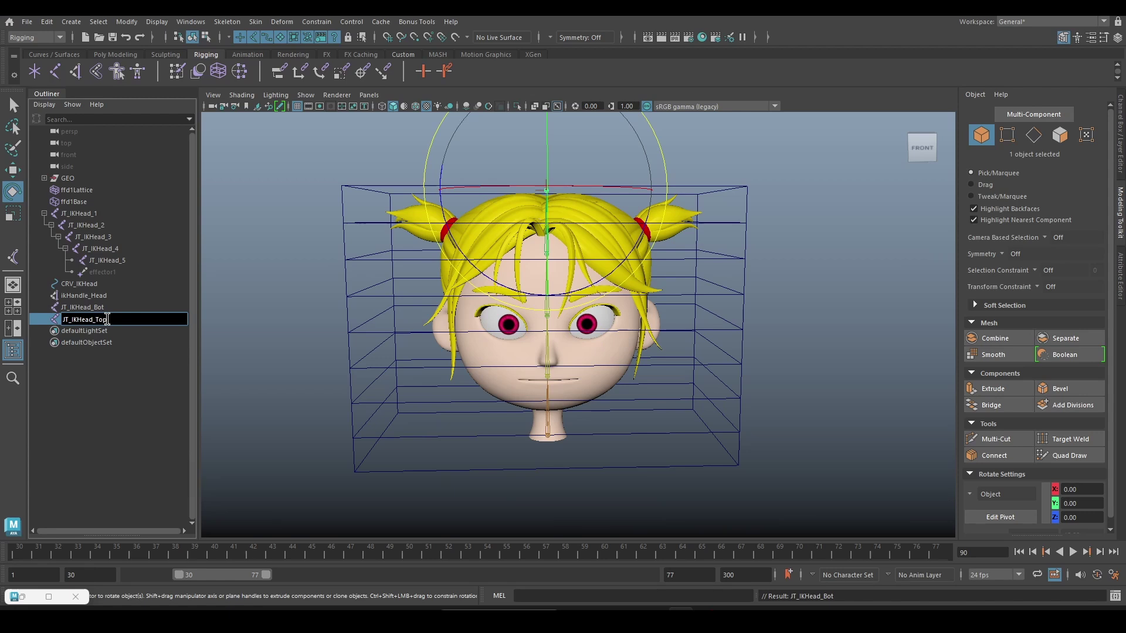
{"action": "key", "text": "Return"}
Step: Set both joints' radius to 5, then select them together with CRV_IKHead
{"action": "left_click", "coordinate": [82, 307], "text": "ctrl"}
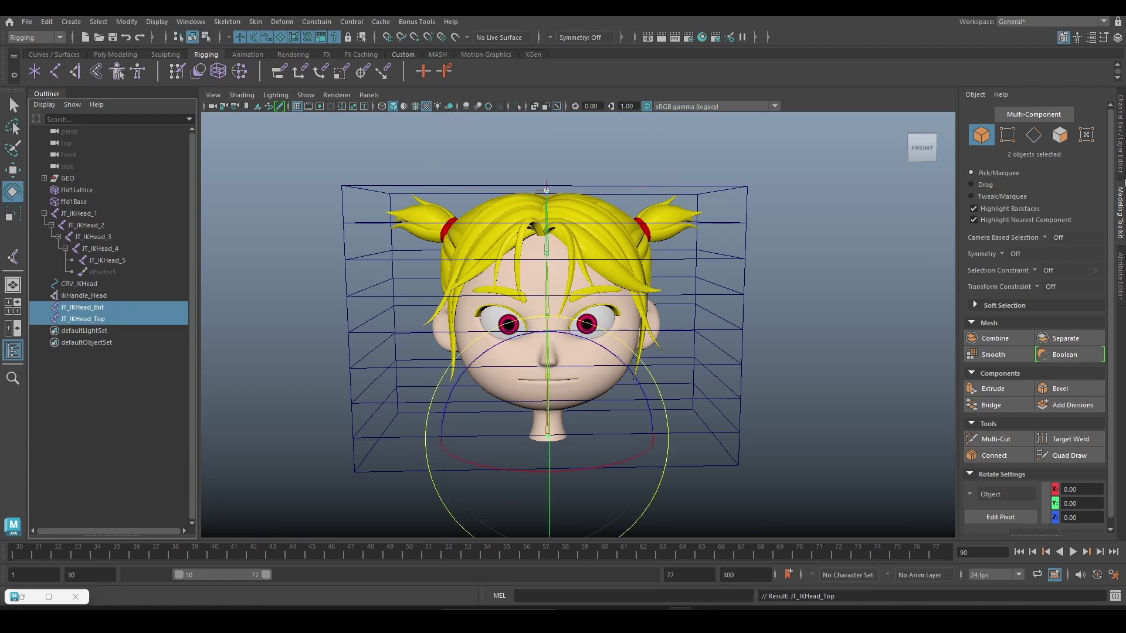
{"action": "left_click", "coordinate": [1120, 135]}
{"action": "left_click", "coordinate": [1092, 223]}
{"action": "type", "text": "5"}
{"action": "key", "text": "Return"}
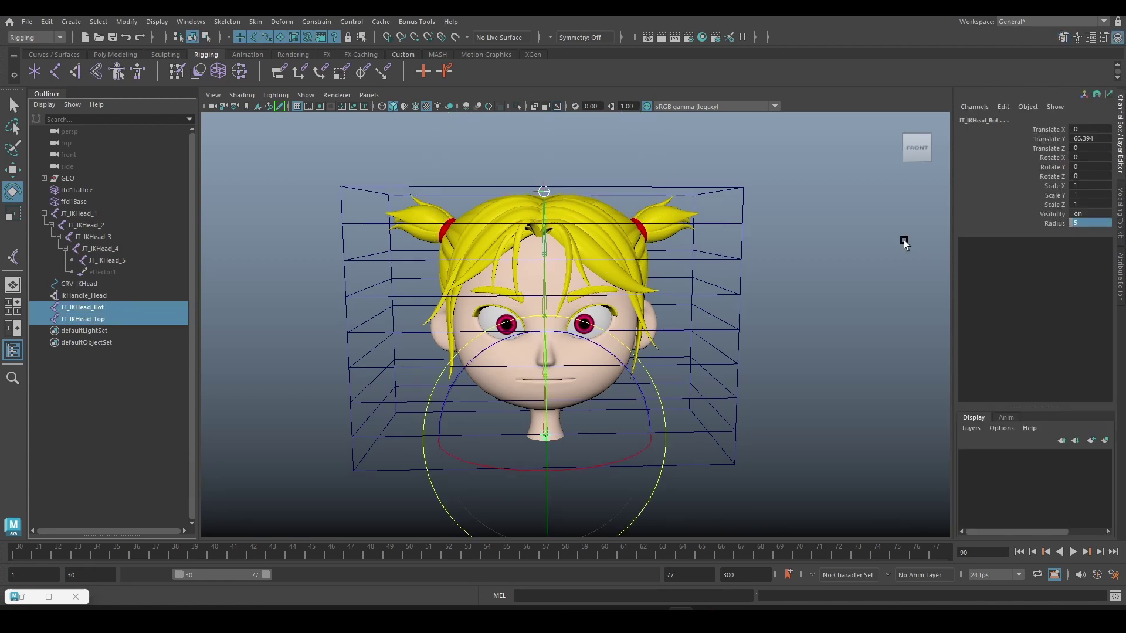
{"action": "scroll", "coordinate": [655, 236], "scroll_direction": "up", "scroll_amount": 1}
{"action": "scroll", "coordinate": [661, 237], "scroll_direction": "up", "scroll_amount": 2}
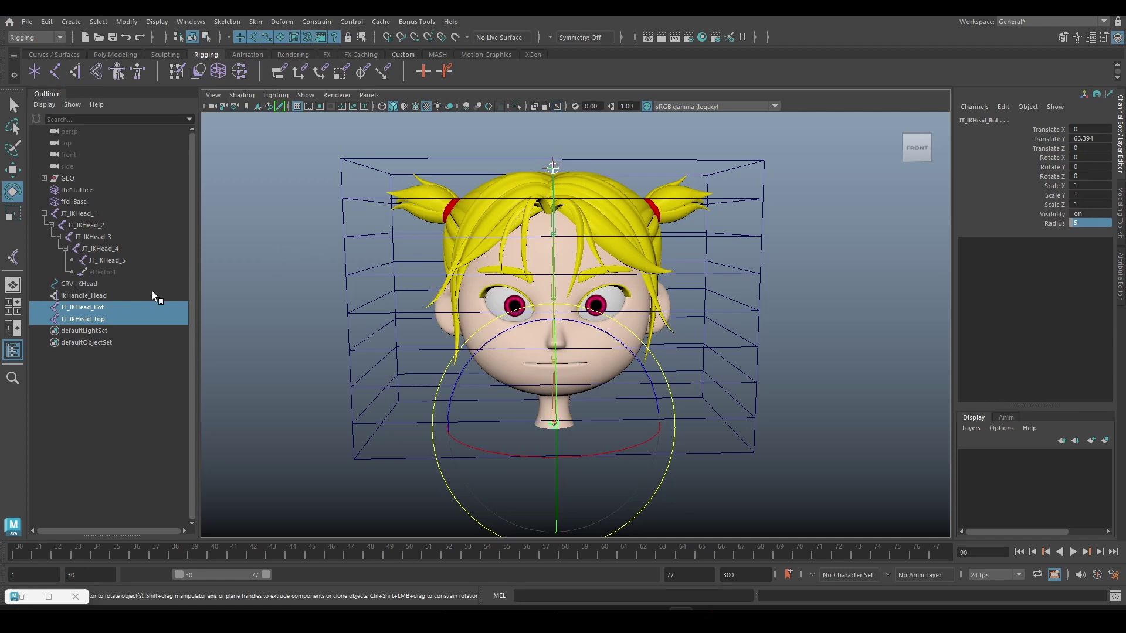
{"action": "left_click", "coordinate": [106, 317]}
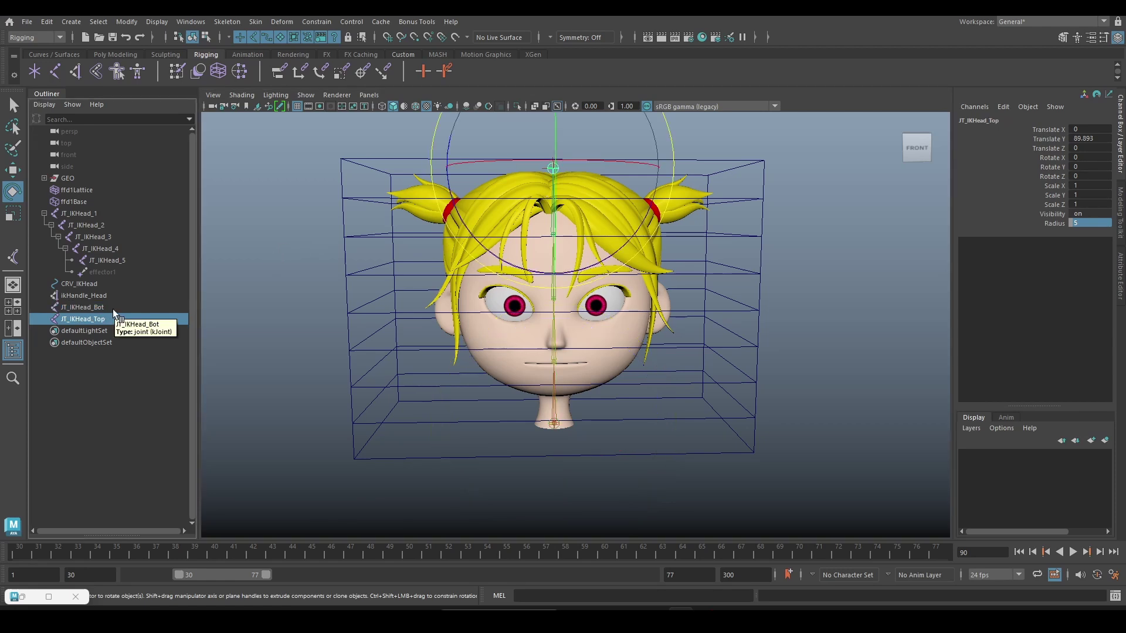
{"action": "left_click", "coordinate": [112, 308], "text": "ctrl"}
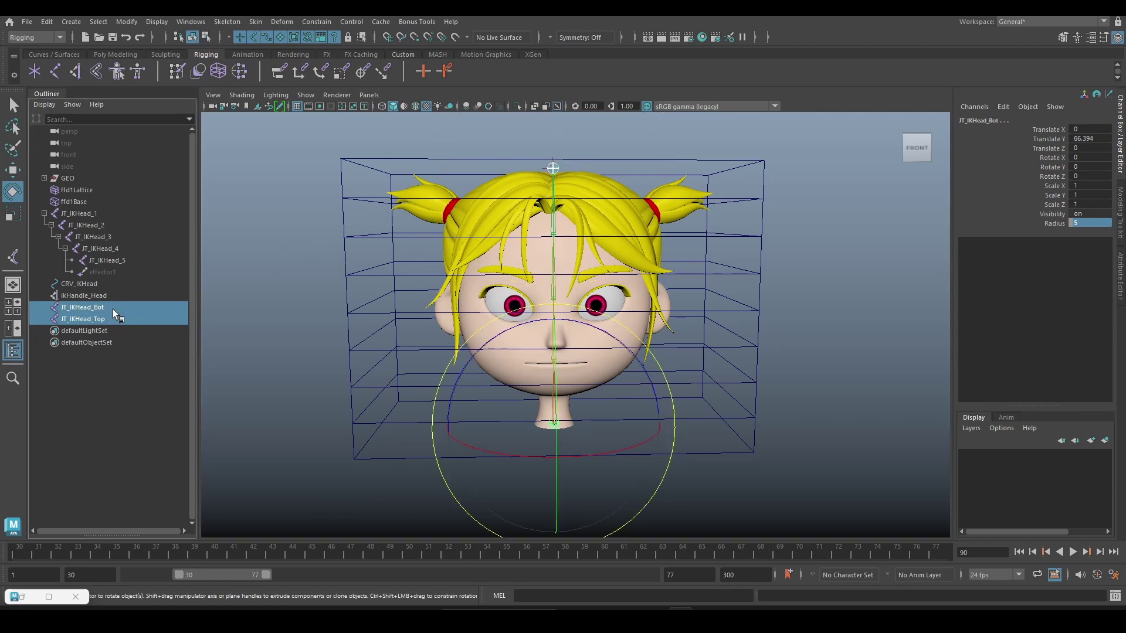
{"action": "left_click", "coordinate": [90, 284], "text": "ctrl"}
Step: Skin-bind CRV_IKHead to JT_IKHead_Bot and JT_IKHead_Top, creating skinCluster2
{"action": "left_click", "coordinate": [256, 21]}
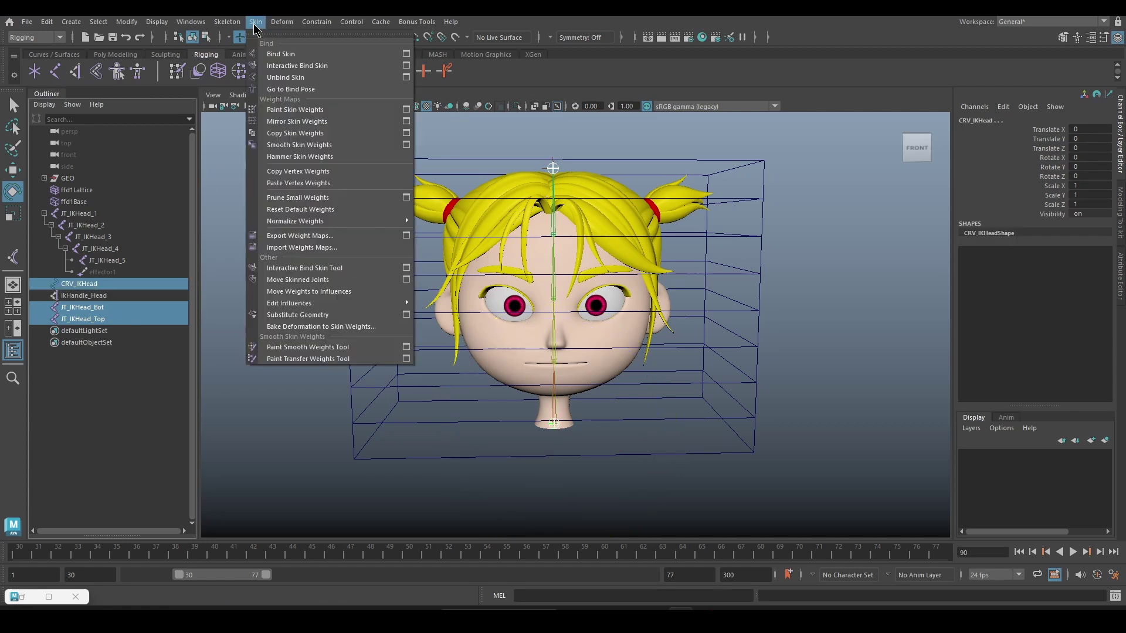
{"action": "left_click", "coordinate": [281, 53]}
{"action": "key", "text": "w"}
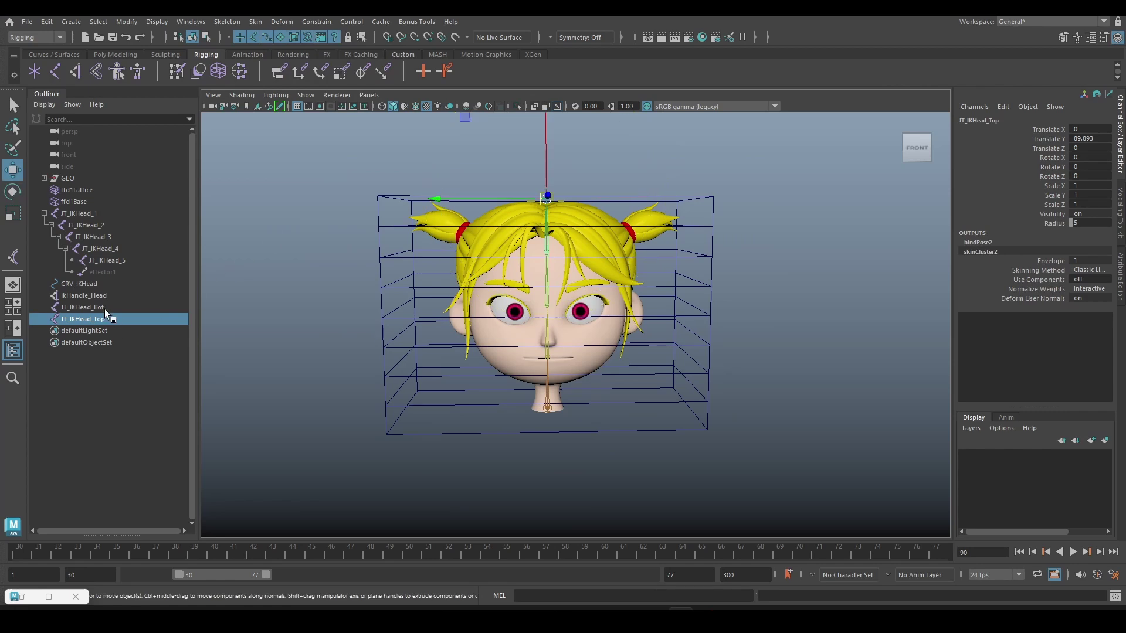
Step: Add JT_IKHead_Bot to the selection and restore the Rig Tool window
{"action": "left_click_drag", "start_coordinate": [557, 201], "coordinate": [554, 170]}
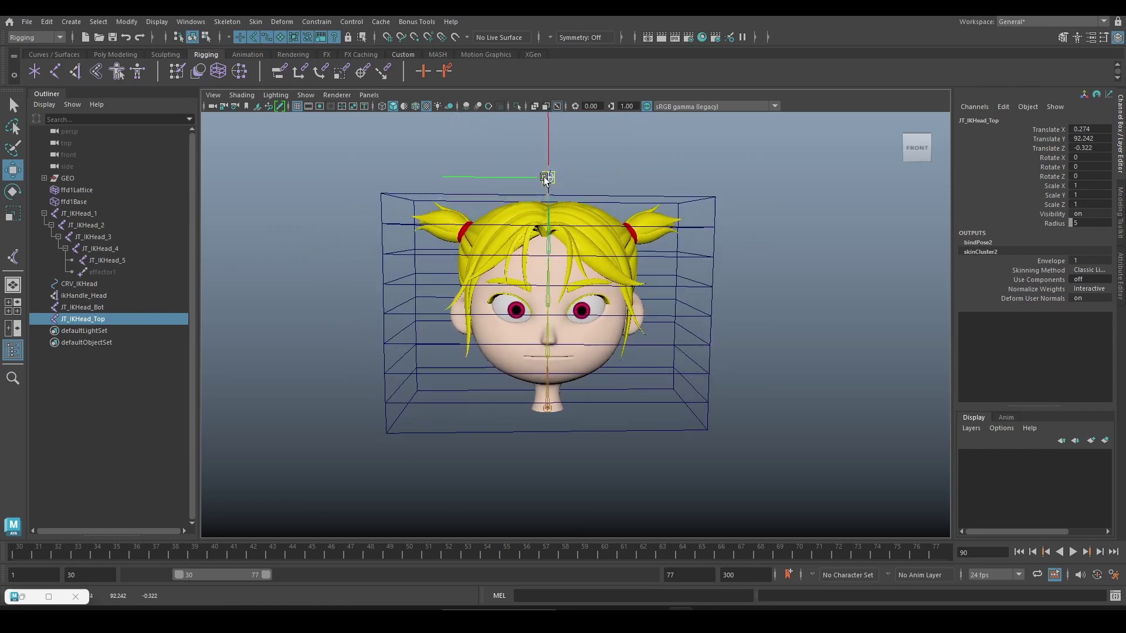
{"action": "left_click", "coordinate": [123, 307], "text": "ctrl"}
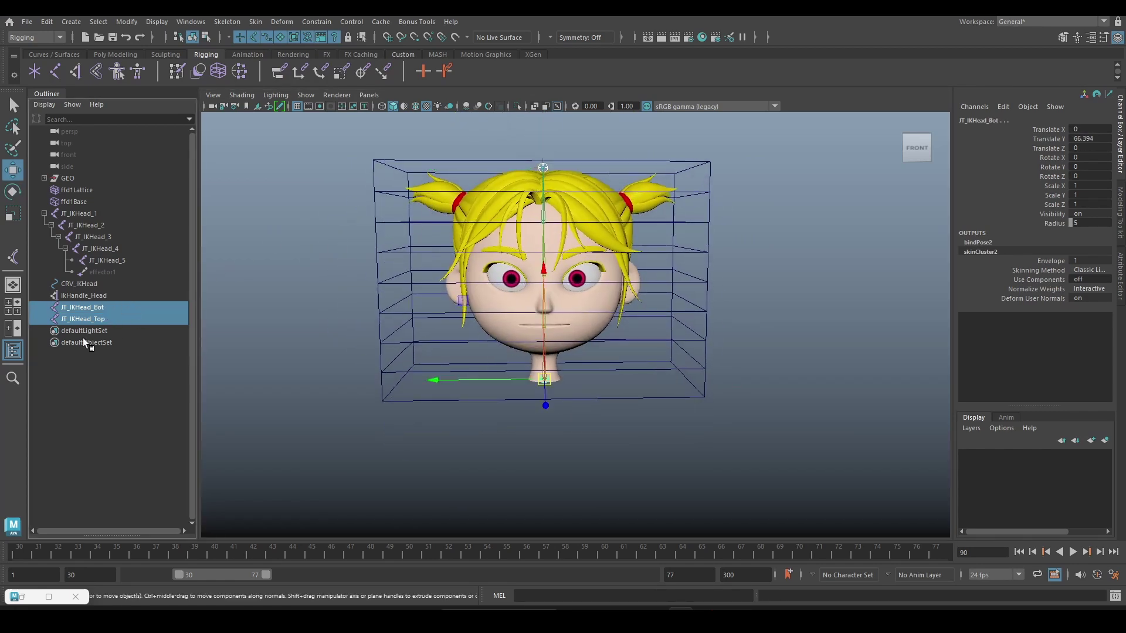
{"action": "left_click", "coordinate": [34, 597]}
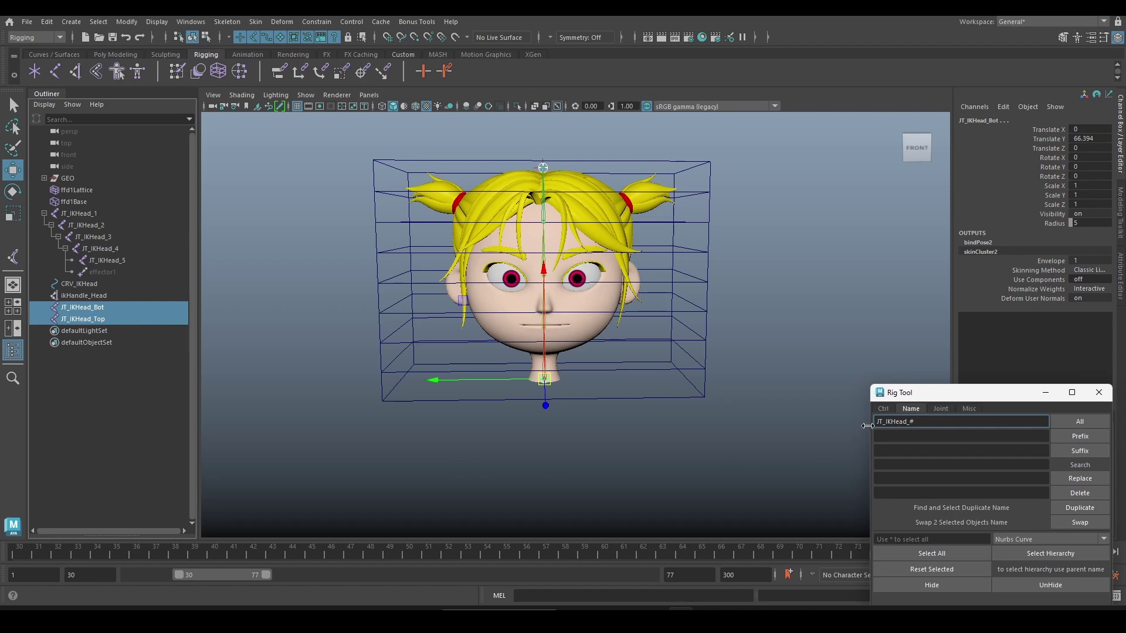
Step: Create grouped cube controllers CT_IKHead_Bot and CT_IKHead_Top from the Rig Tool Ctrl tab
{"action": "left_click", "coordinate": [883, 409]}
{"action": "key", "text": "ctrl+z"}
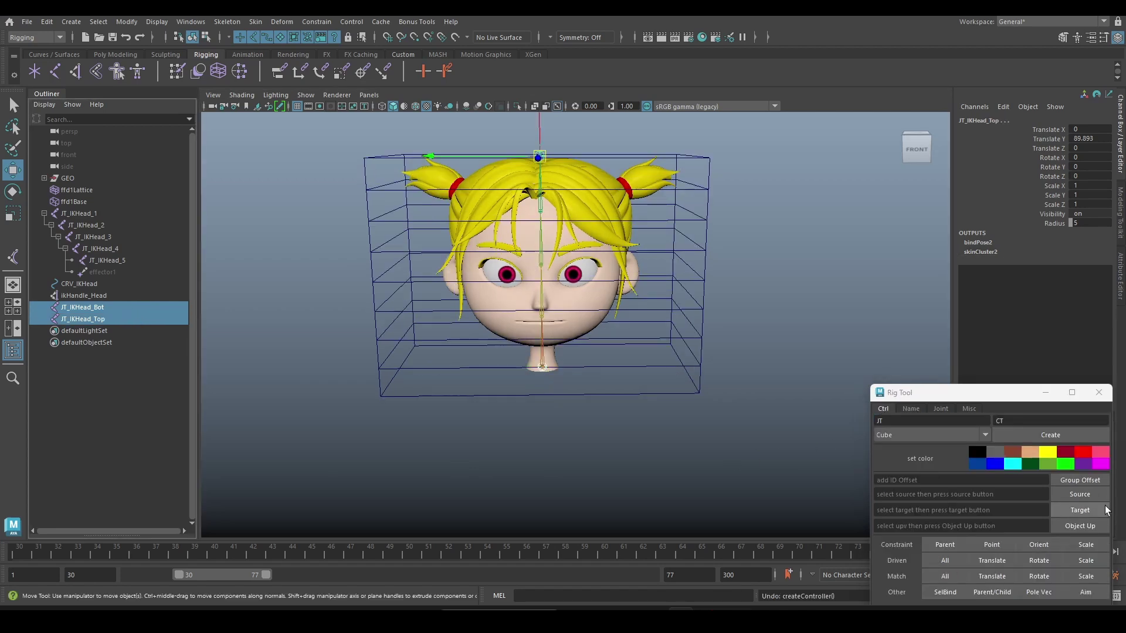
{"action": "left_click", "coordinate": [1023, 434]}
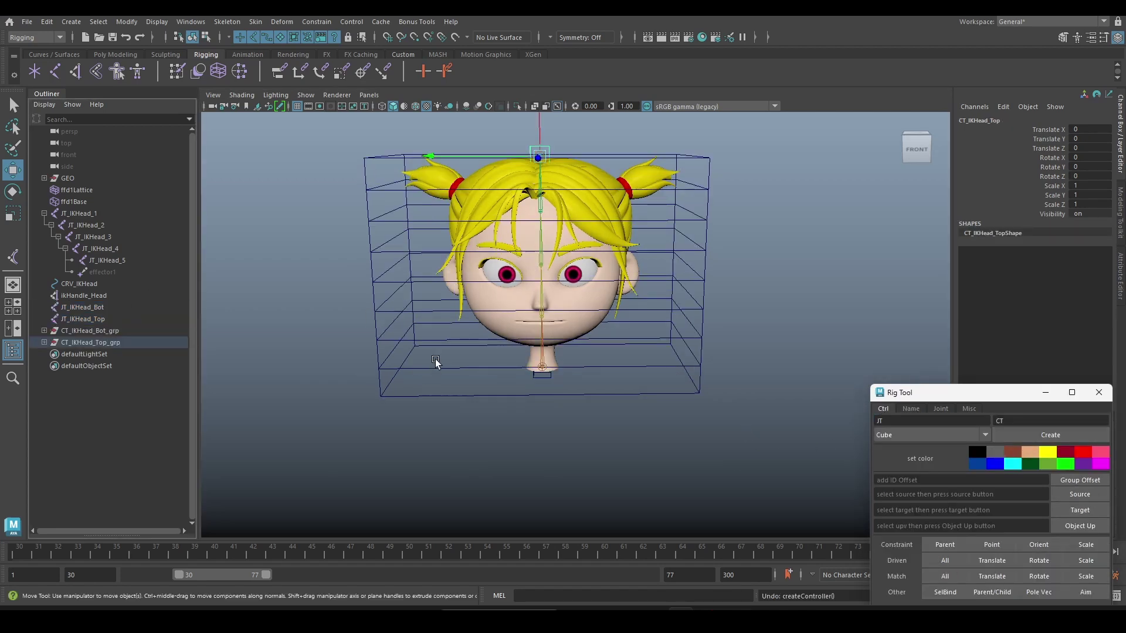
{"action": "left_click", "coordinate": [44, 343]}
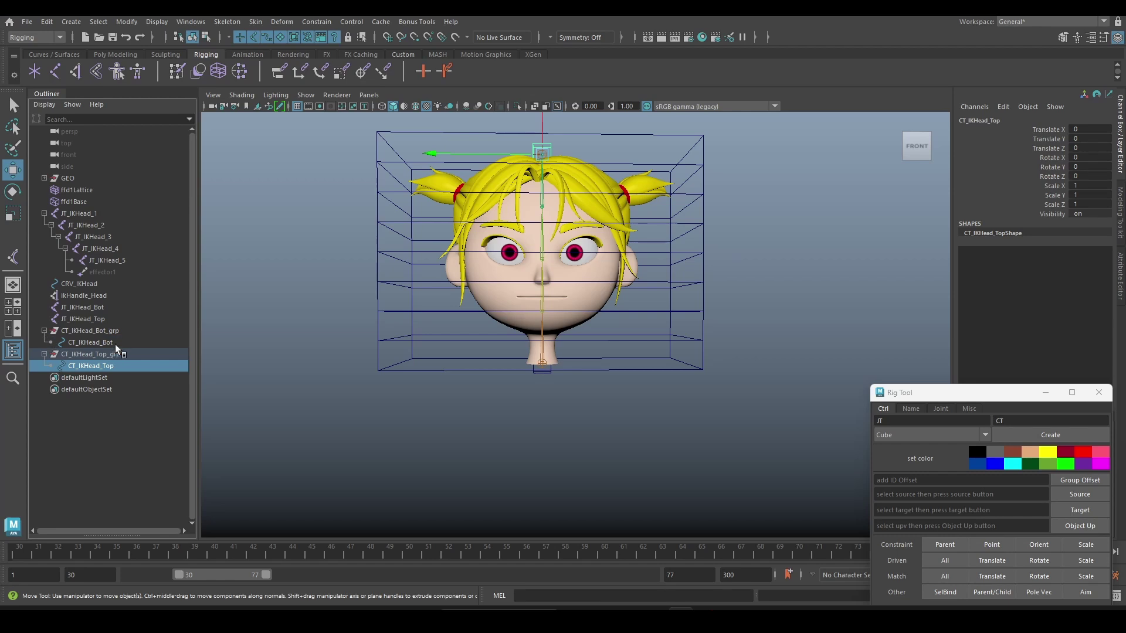
Step: Scale both controllers' CVs so they surround the head's base and crown
{"action": "left_click", "coordinate": [91, 343]}
{"action": "left_click", "coordinate": [91, 366], "text": "ctrl"}
{"action": "key", "text": "F8"}
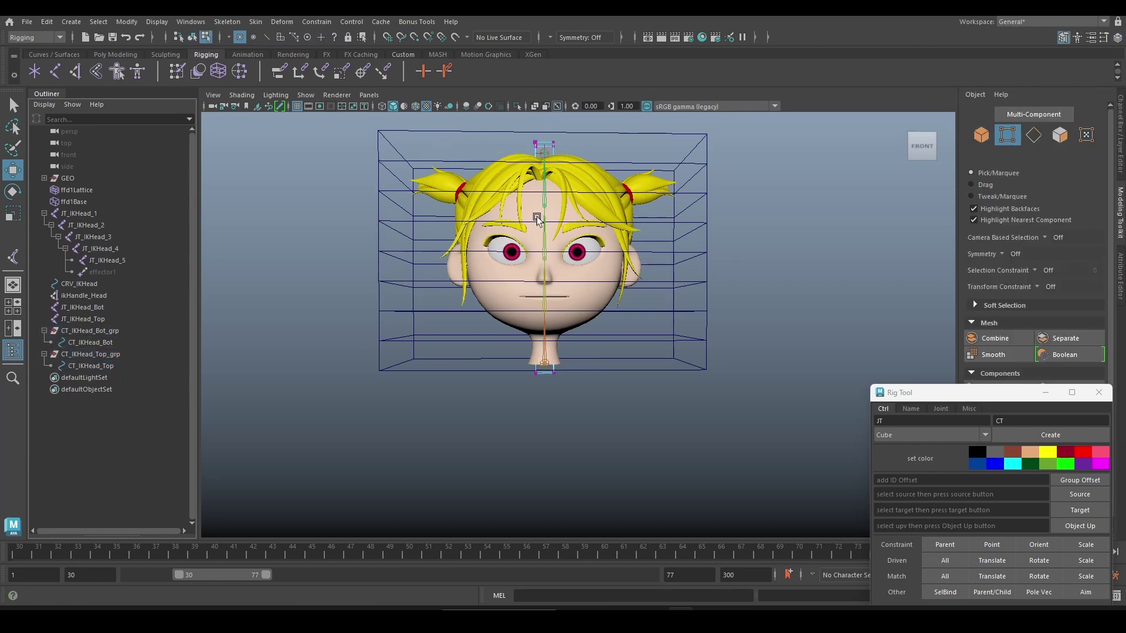
{"action": "key", "text": "F8"}
{"action": "key", "text": "r"}
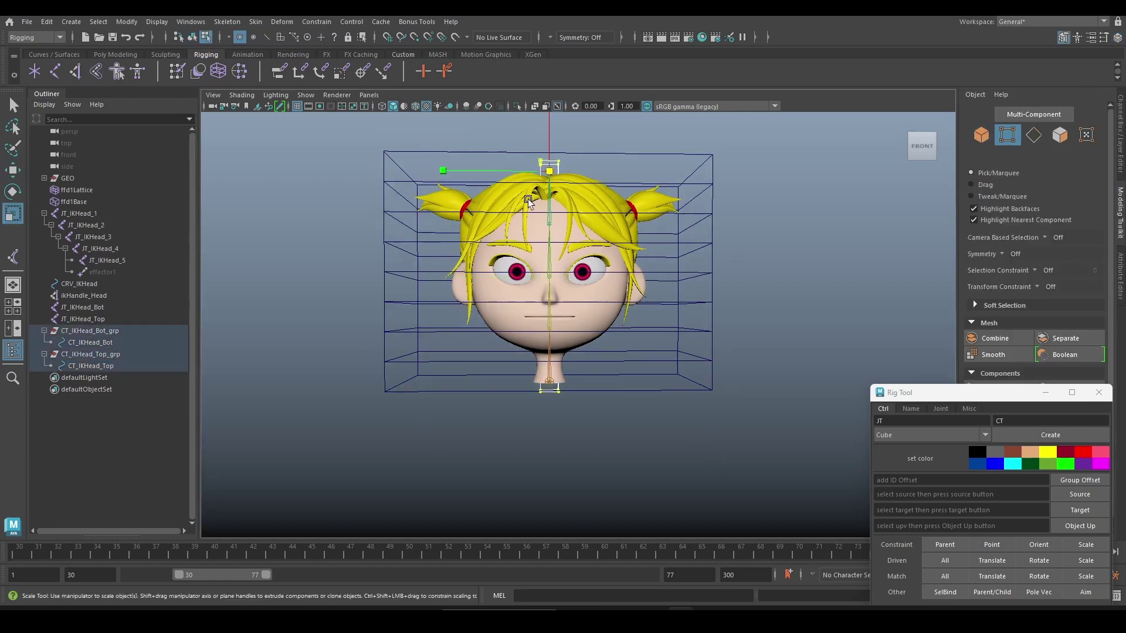
{"action": "key", "text": "F8"}
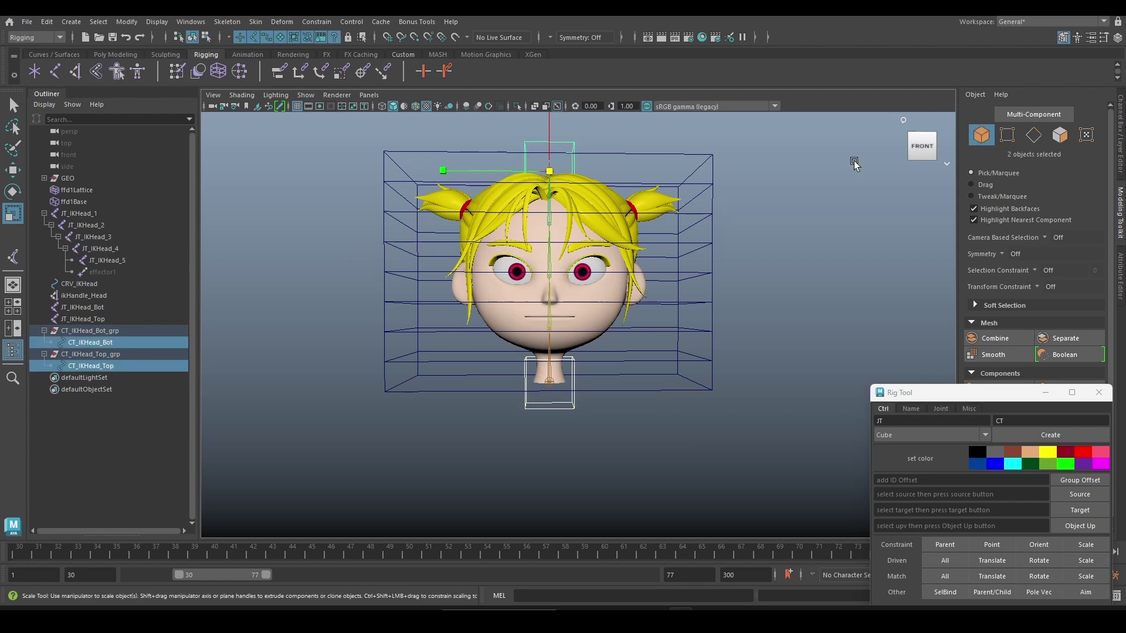
{"action": "left_click", "coordinate": [815, 173]}
{"action": "key", "text": "f"}
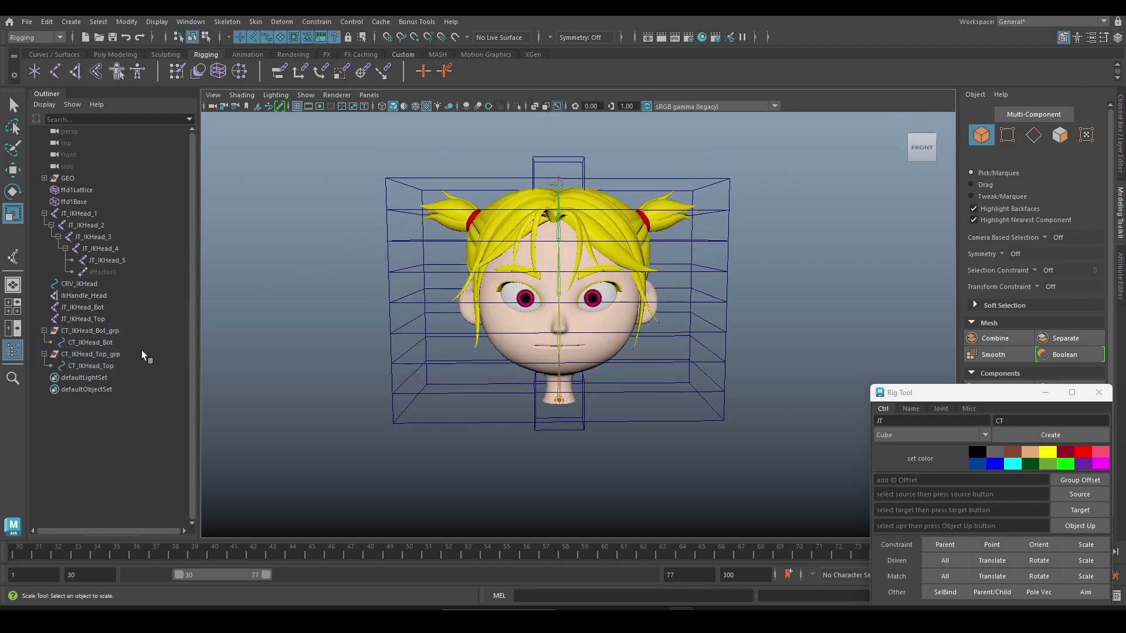
{"action": "left_click", "coordinate": [120, 367]}
Step: Parent-constrain JT_IKHead_Top and JT_IKHead_Bot to their cube controllers with default settings
{"action": "left_click", "coordinate": [106, 320], "text": "ctrl"}
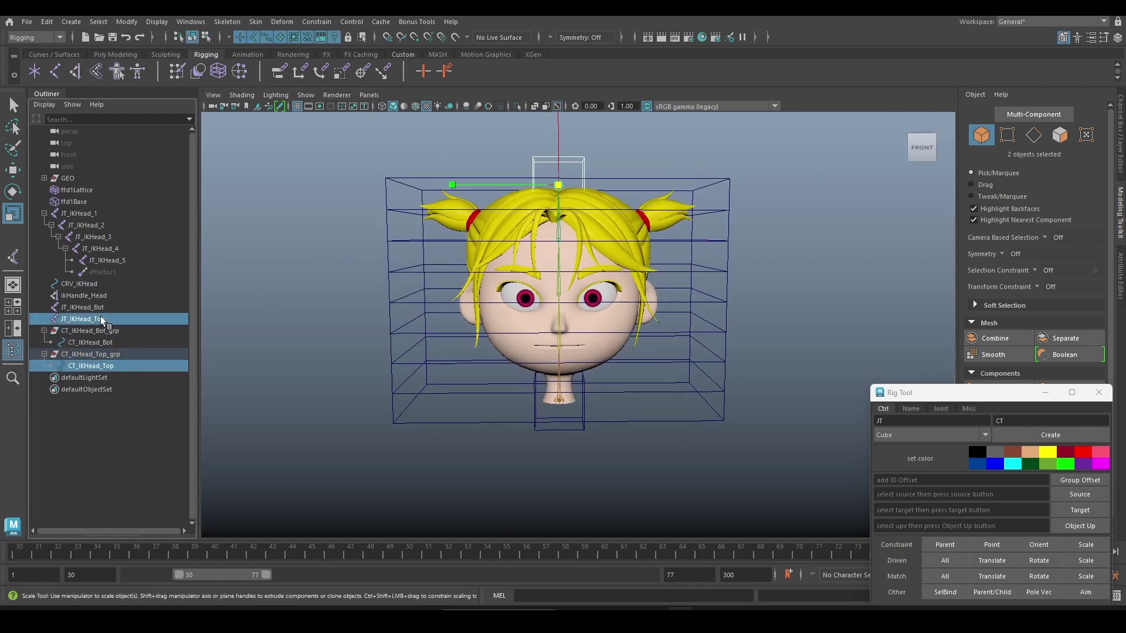
{"action": "left_click", "coordinate": [317, 21]}
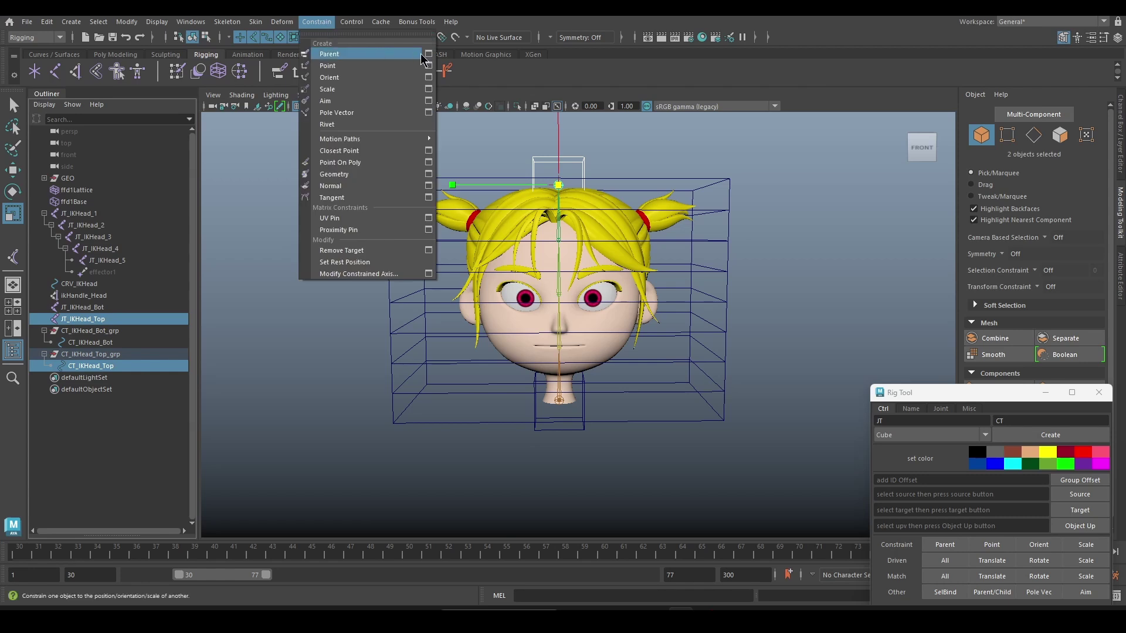
{"action": "left_click", "coordinate": [434, 57]}
{"action": "left_click", "coordinate": [305, 220]}
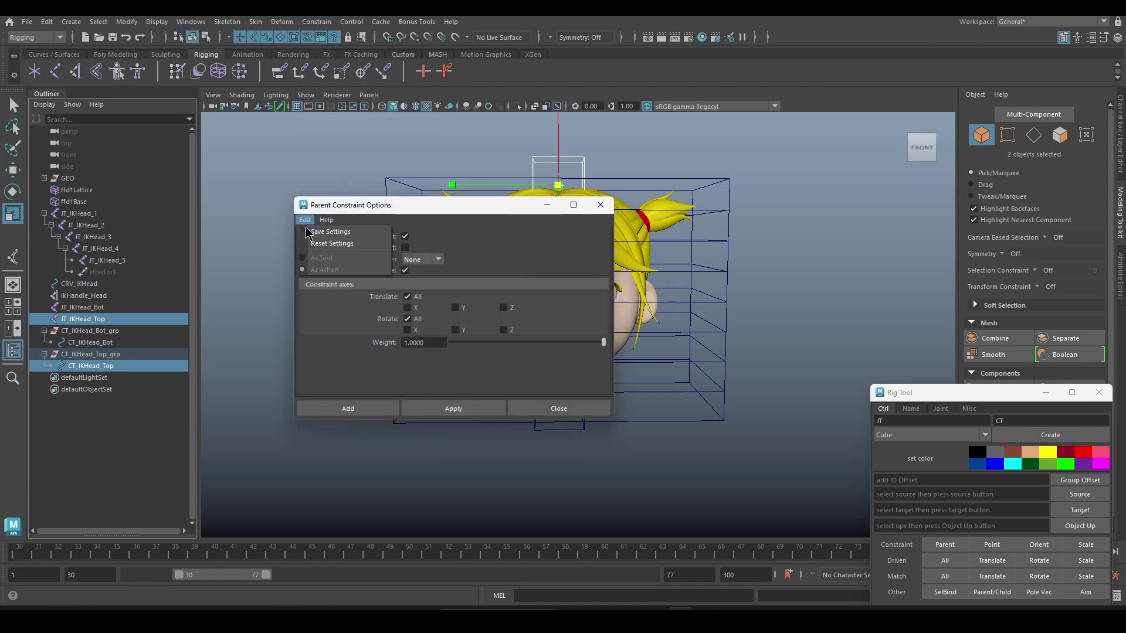
{"action": "left_click", "coordinate": [332, 244]}
{"action": "left_click", "coordinate": [369, 409]}
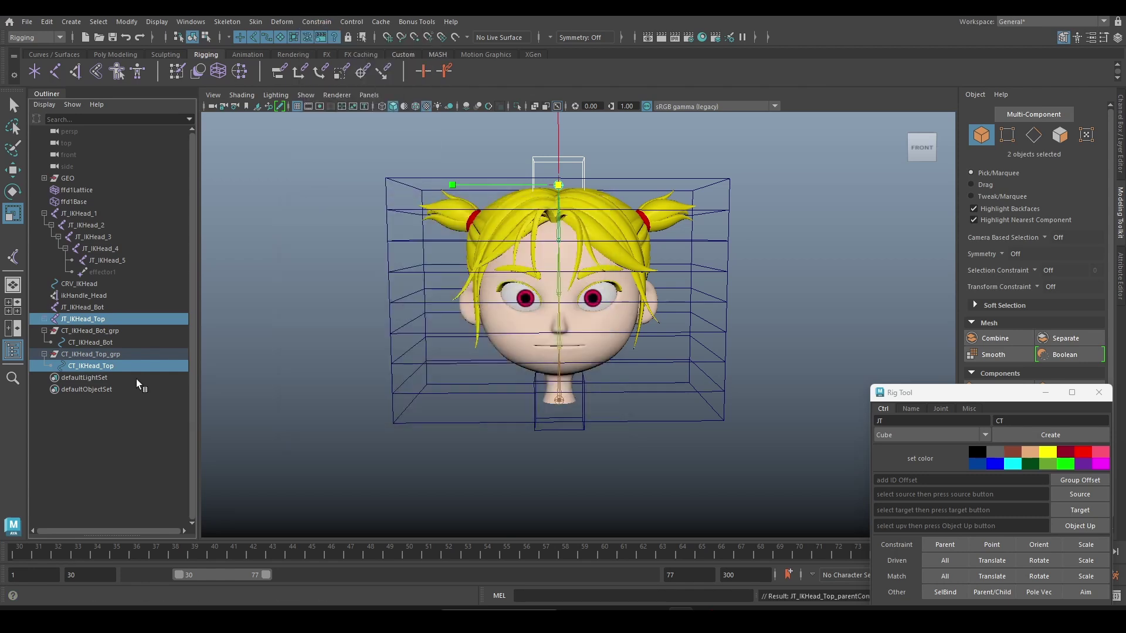
{"action": "left_click", "coordinate": [91, 342]}
{"action": "left_click", "coordinate": [111, 307], "text": "ctrl"}
{"action": "left_click", "coordinate": [317, 22]}
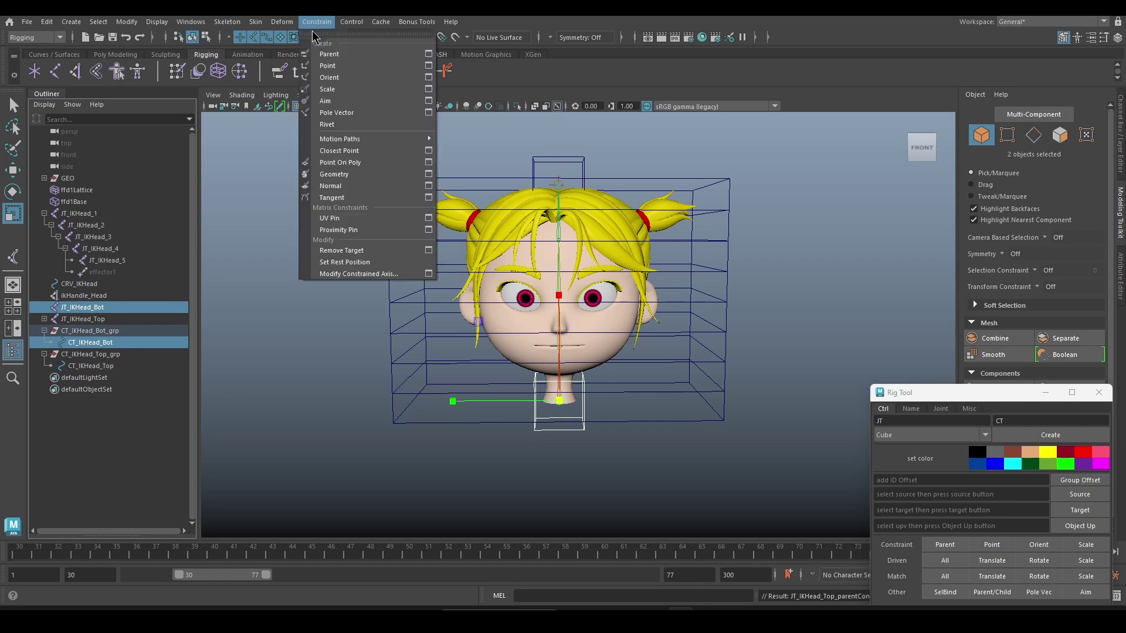
{"action": "left_click", "coordinate": [327, 54]}
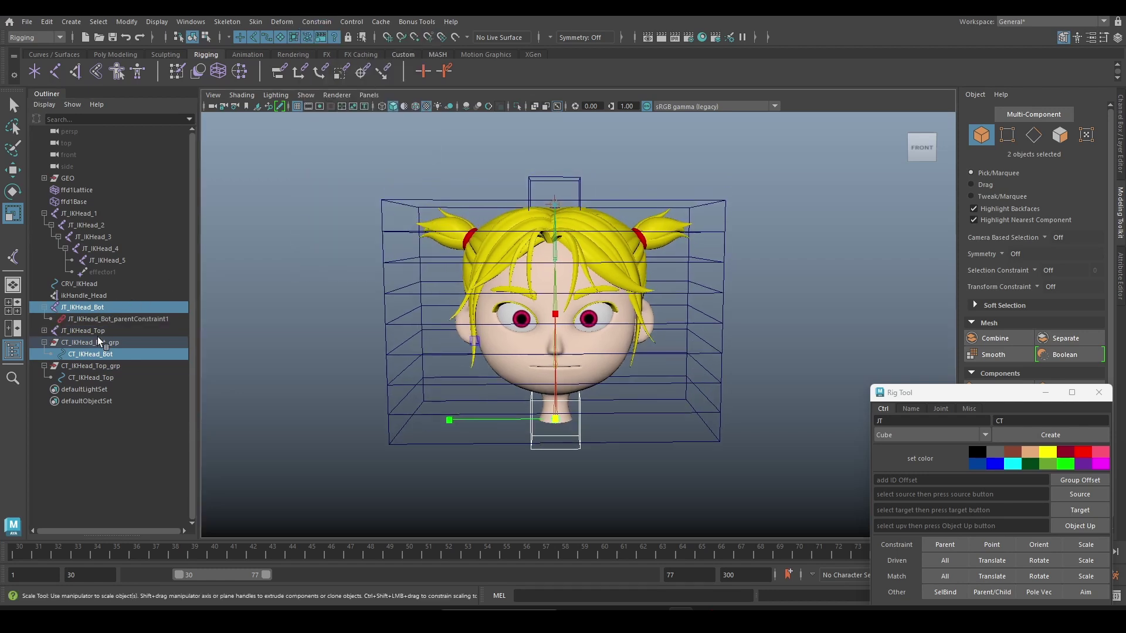
Step: Test-move the bottom controller to confirm the head bends, then undo the move
{"action": "left_click", "coordinate": [95, 355]}
{"action": "key", "text": "w"}
{"action": "left_click_drag", "start_coordinate": [555, 419], "coordinate": [463, 436]}
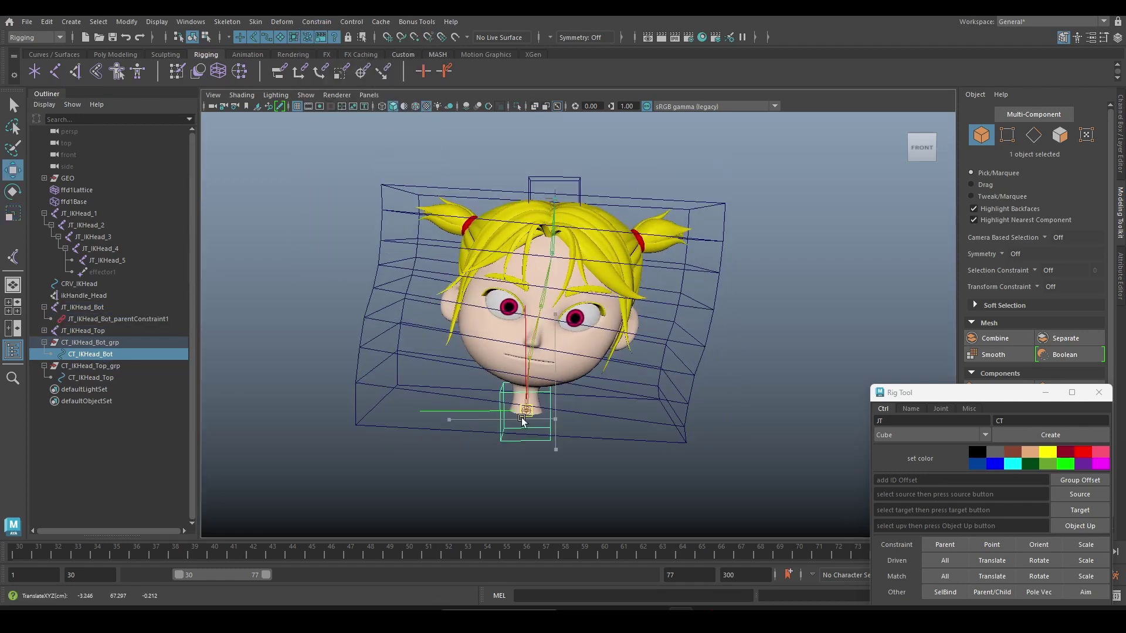
{"action": "key", "text": "ctrl+z"}
{"action": "left_click", "coordinate": [322, 238]}
{"action": "mouse_move", "coordinate": [322, 238]}
{"action": "left_mouse_down", "text": "alt"}
{"action": "mouse_move", "coordinate": [385, 217]}
{"action": "mouse_move", "coordinate": [359, 221]}
{"action": "left_mouse_up", "text": "alt"}
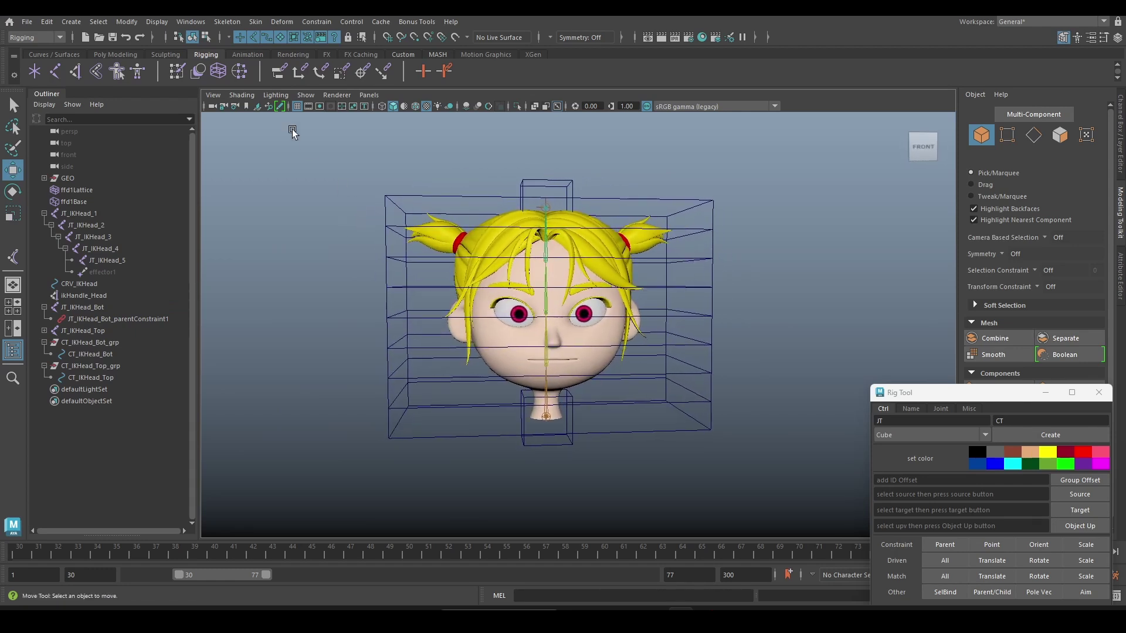
{"action": "left_click", "coordinate": [184, 23]}
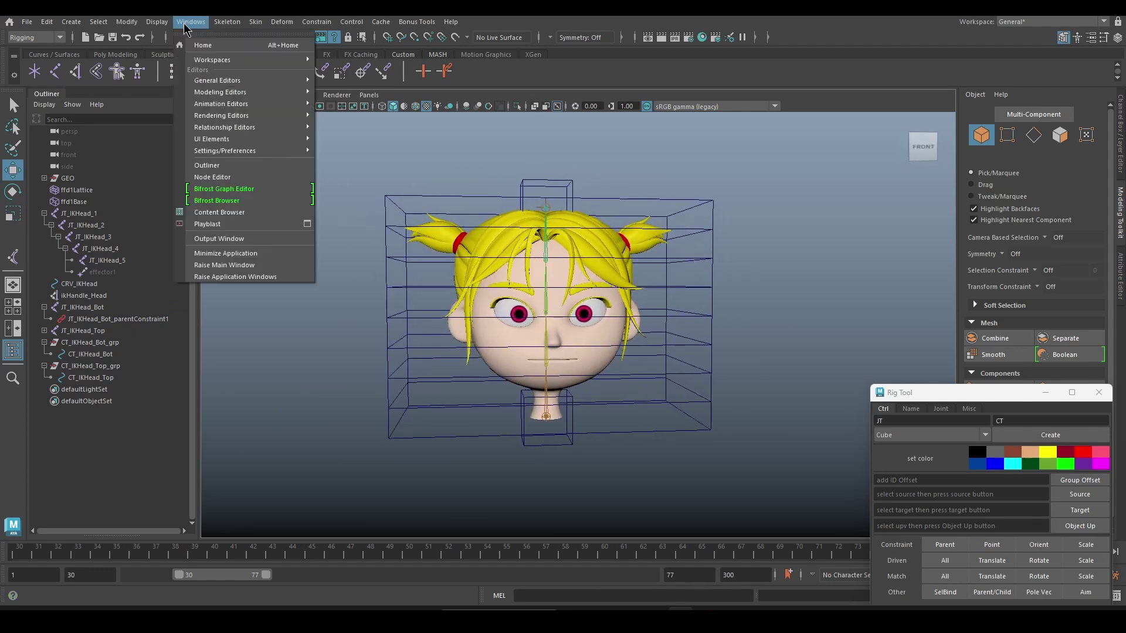
Step: Load JT_IKHead_1 through JT_IKHead_5 and CRV_IKHead into the Node Editor
{"action": "left_click", "coordinate": [260, 177]}
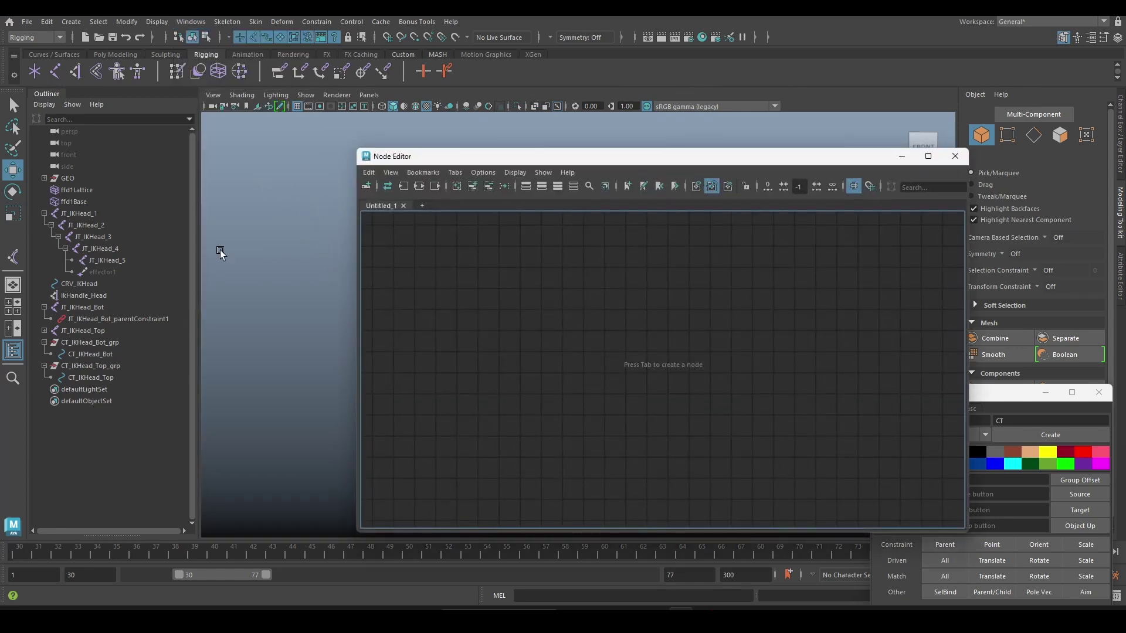
{"action": "left_click", "coordinate": [97, 213]}
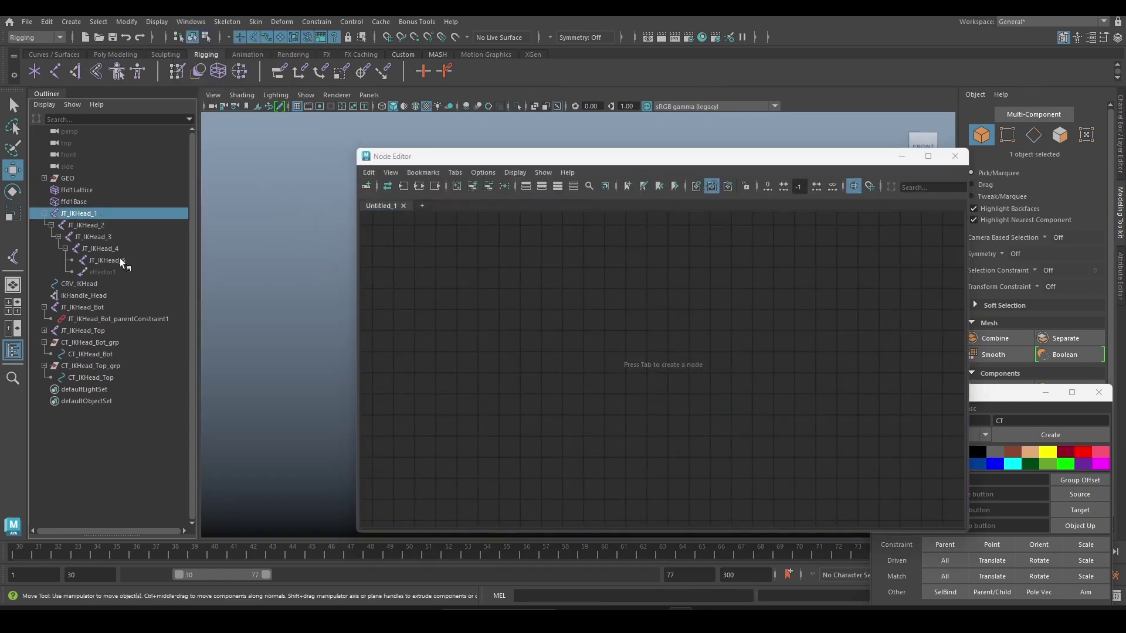
{"action": "left_click", "coordinate": [119, 258], "text": "shift"}
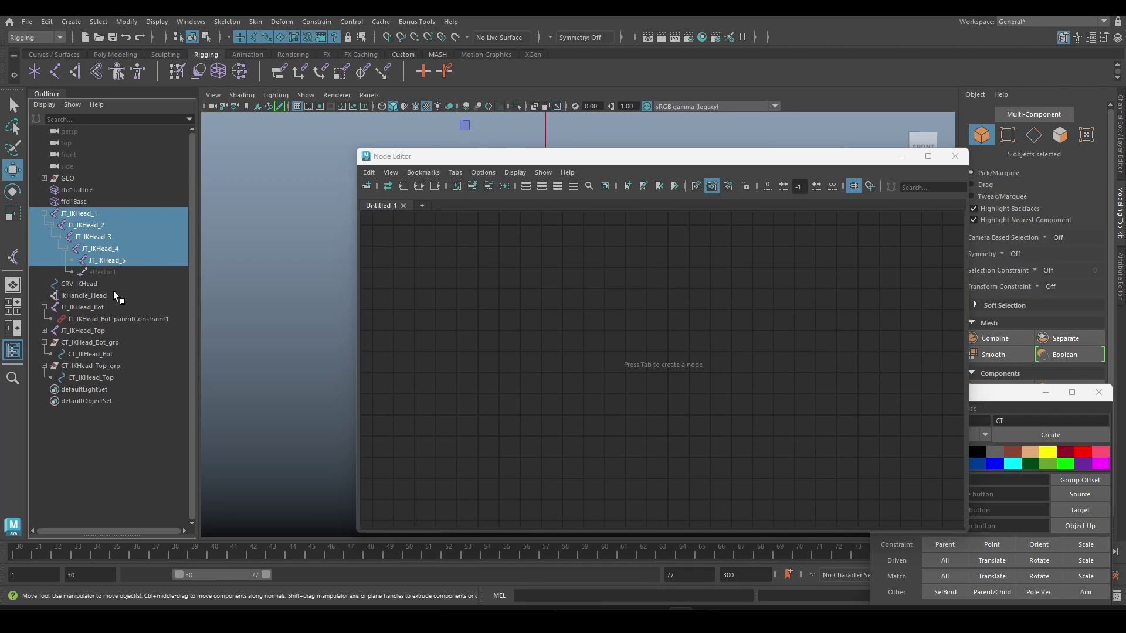
{"action": "left_click", "coordinate": [99, 285], "text": "ctrl"}
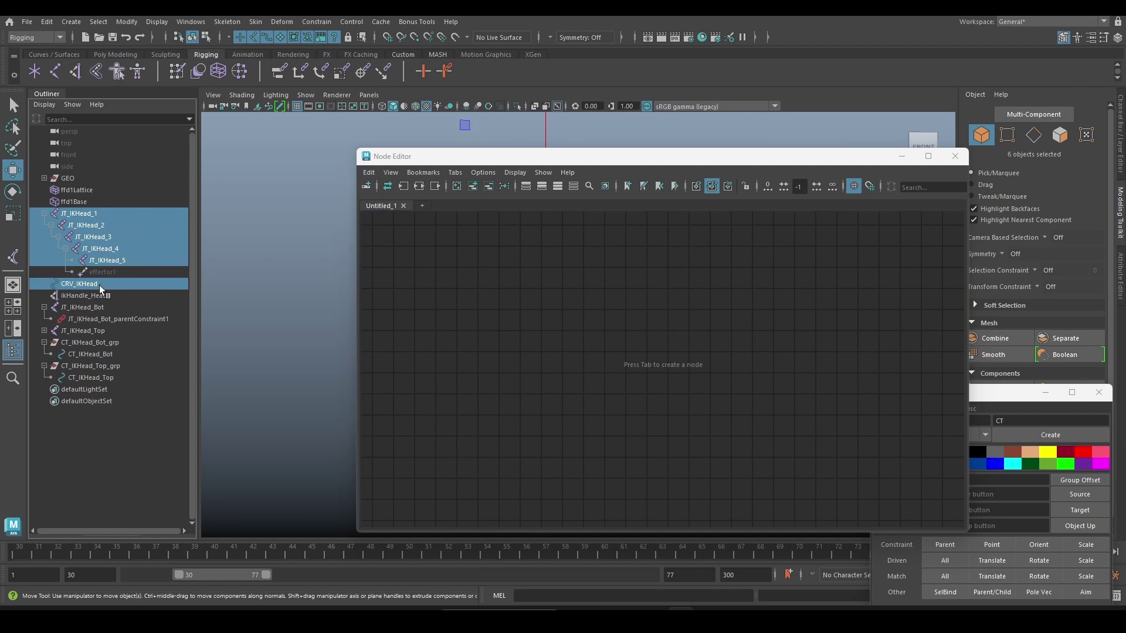
{"action": "left_click", "coordinate": [472, 187]}
Step: Arrange the CRV_IKHeadShape node and expand its World Space attribute into elements
{"action": "left_click", "coordinate": [609, 362]}
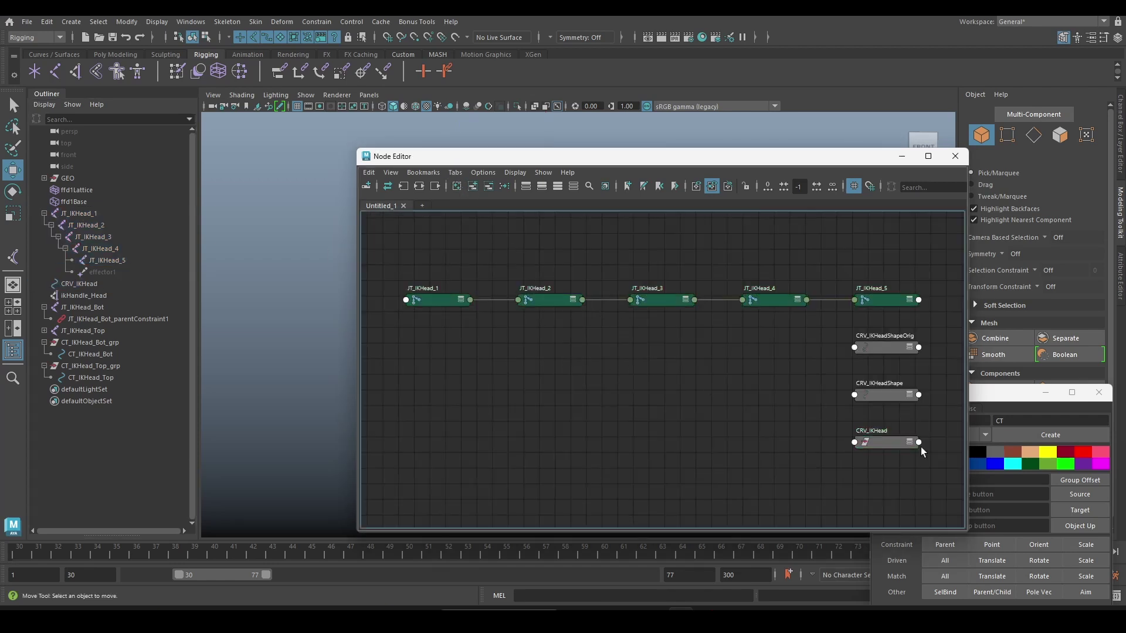
{"action": "left_click_drag", "start_coordinate": [889, 404], "coordinate": [445, 382]}
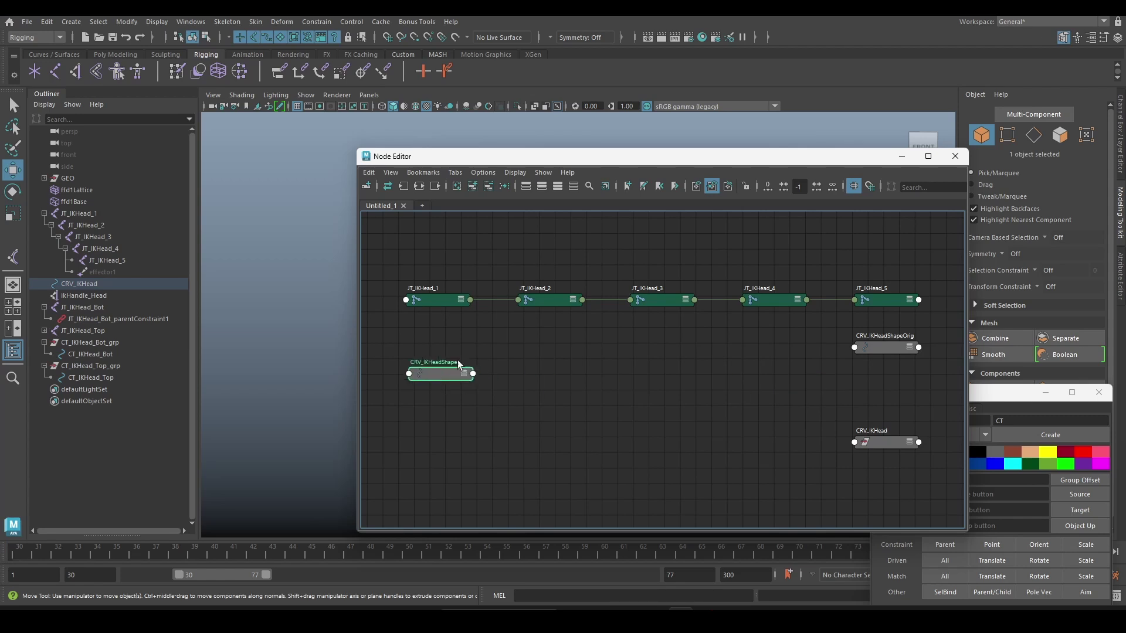
{"action": "middle_click_drag", "start_coordinate": [499, 354], "coordinate": [717, 346]}
{"action": "left_click_drag", "start_coordinate": [657, 365], "coordinate": [450, 281]}
{"action": "key", "text": "3"}
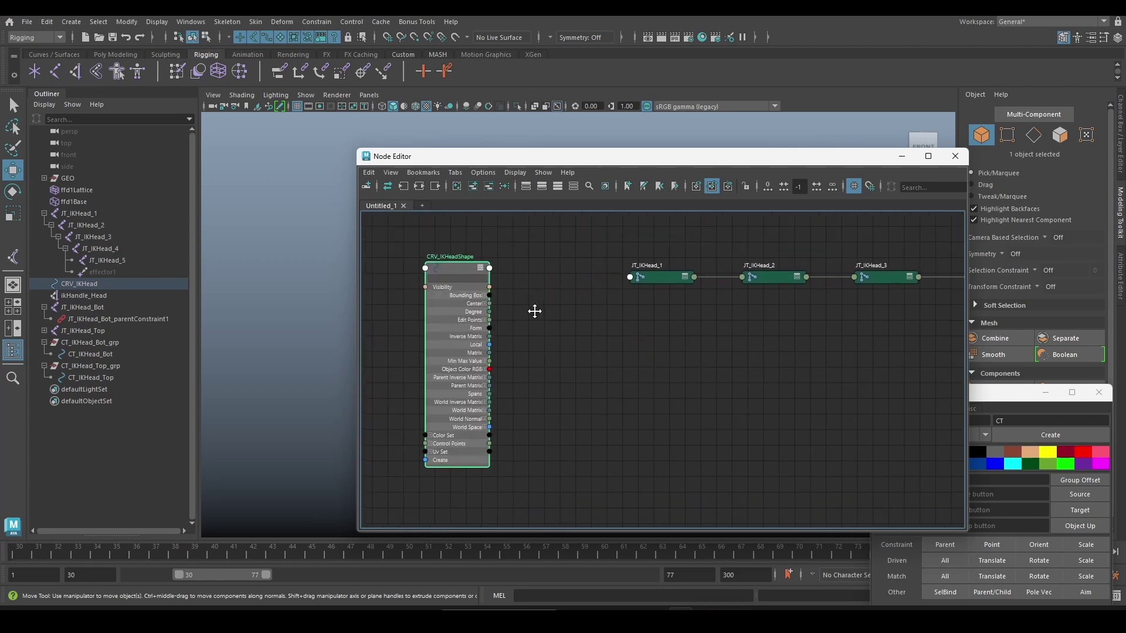
{"action": "scroll", "coordinate": [813, 326], "scroll_direction": "down", "scroll_amount": 2}
{"action": "left_click_drag", "start_coordinate": [846, 297], "coordinate": [953, 400]}
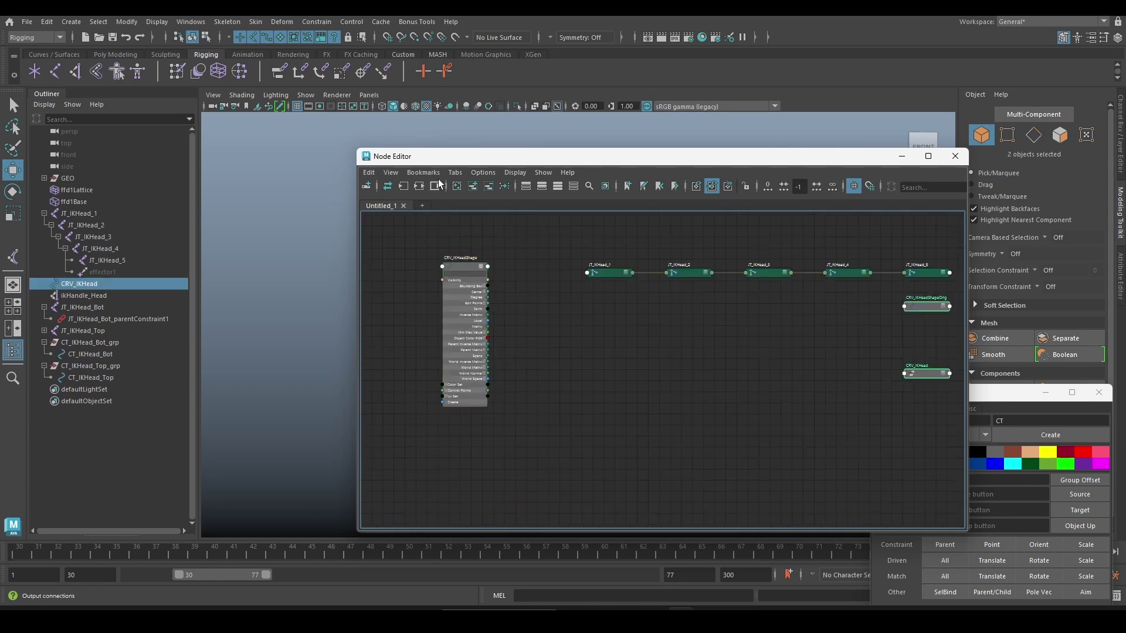
{"action": "scroll", "coordinate": [528, 320], "scroll_direction": "up", "scroll_amount": 2}
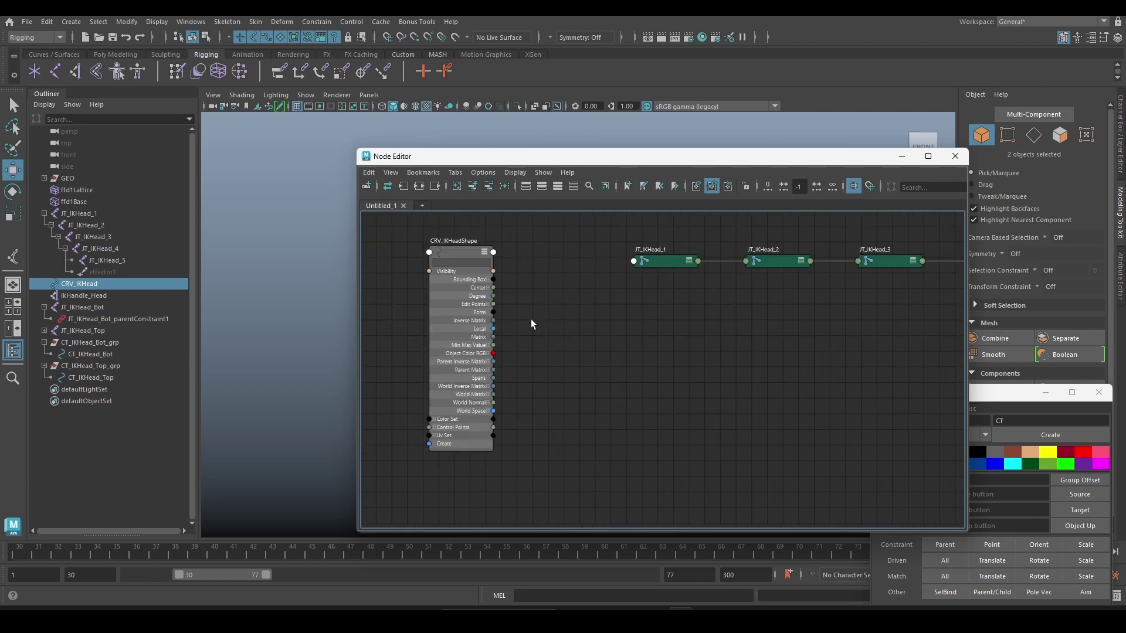
{"action": "scroll", "coordinate": [533, 305], "scroll_direction": "up", "scroll_amount": 2}
{"action": "left_click_drag", "start_coordinate": [458, 326], "coordinate": [445, 314]}
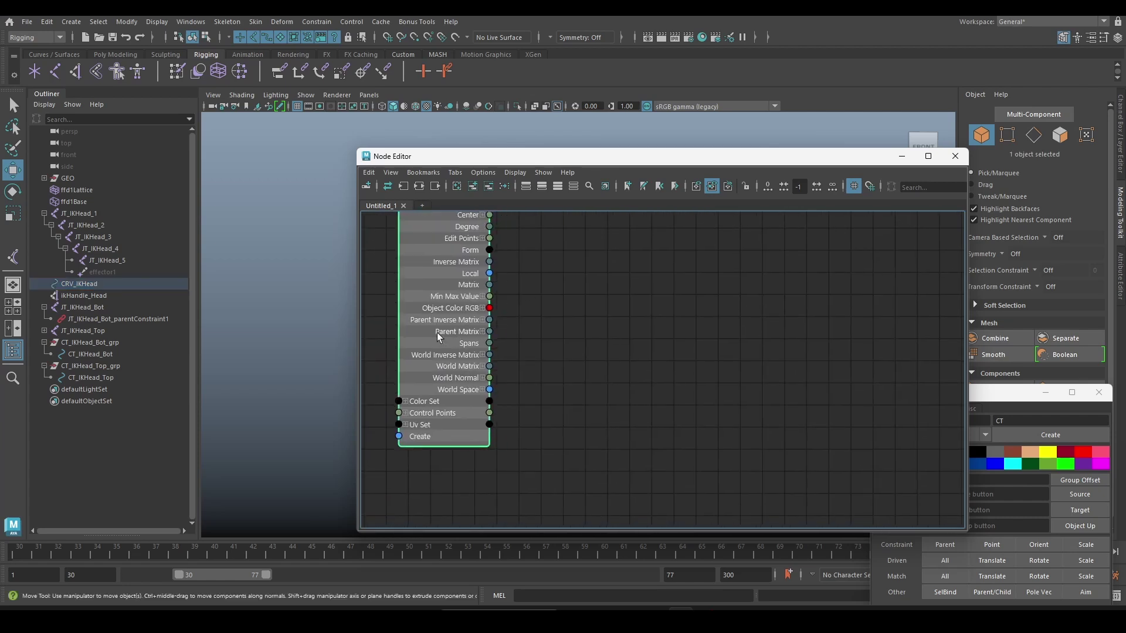
{"action": "left_click", "coordinate": [478, 390]}
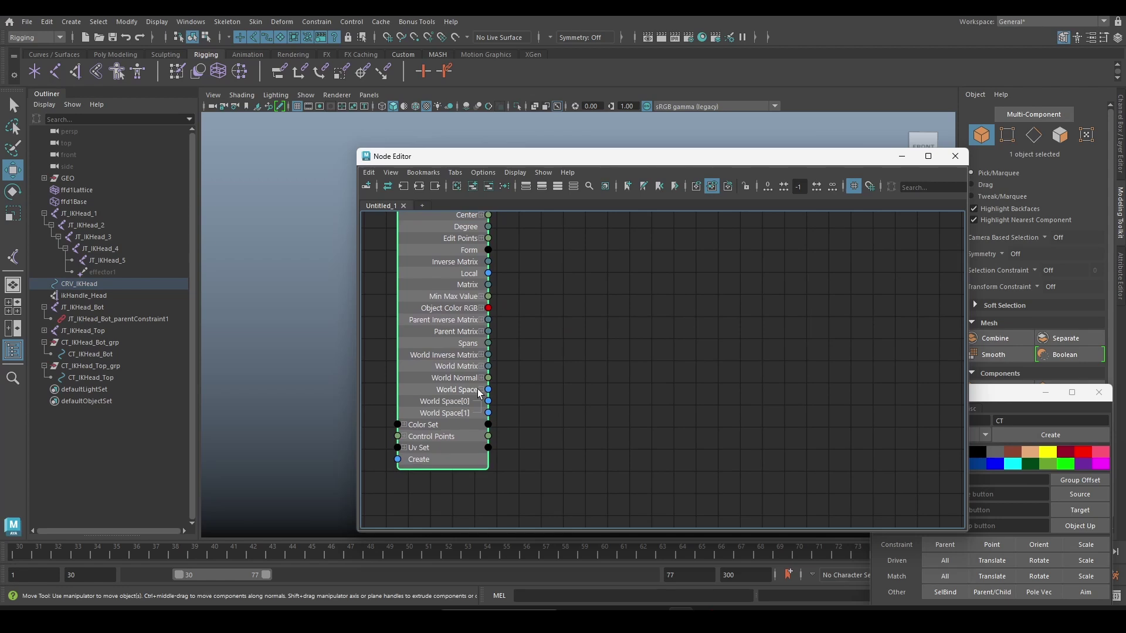
{"action": "left_click", "coordinate": [582, 348]}
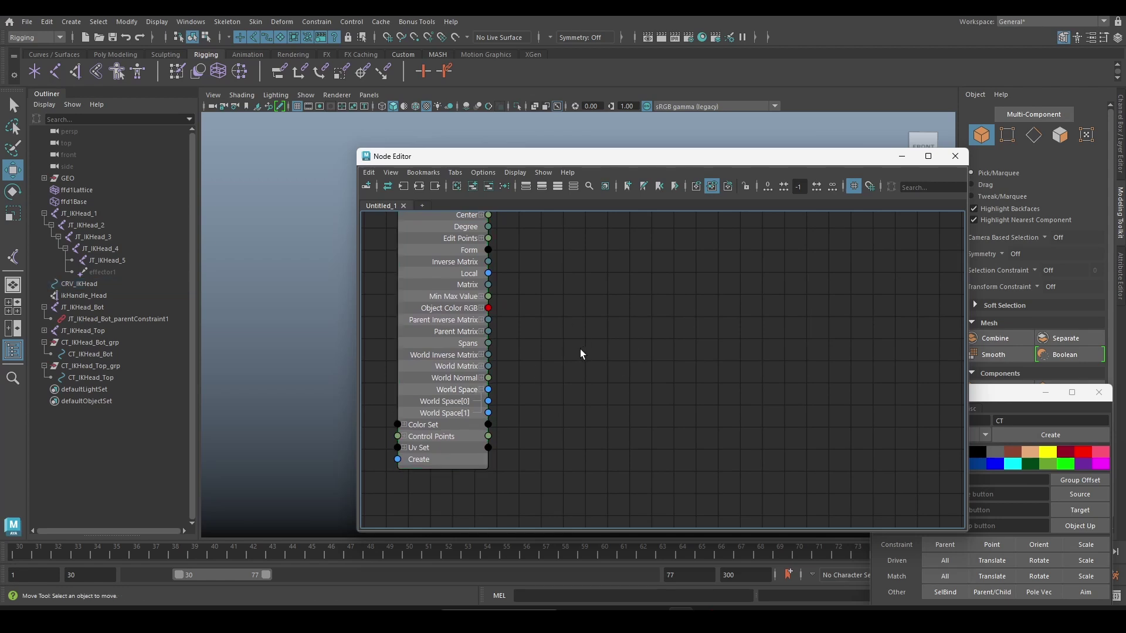
Step: Create a curveInfo node and name it Head_CI
{"action": "key", "text": "Tab"}
{"action": "type", "text": "c"}
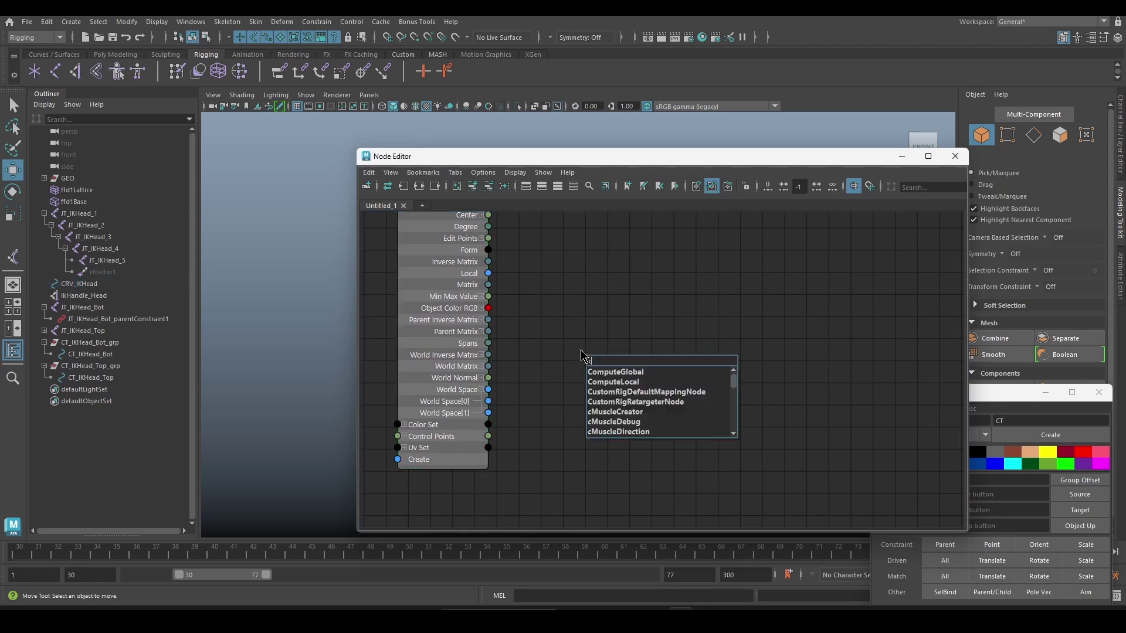
{"action": "type", "text": "r"}
{"action": "key", "text": "BackSpace"}
{"action": "type", "text": "u"}
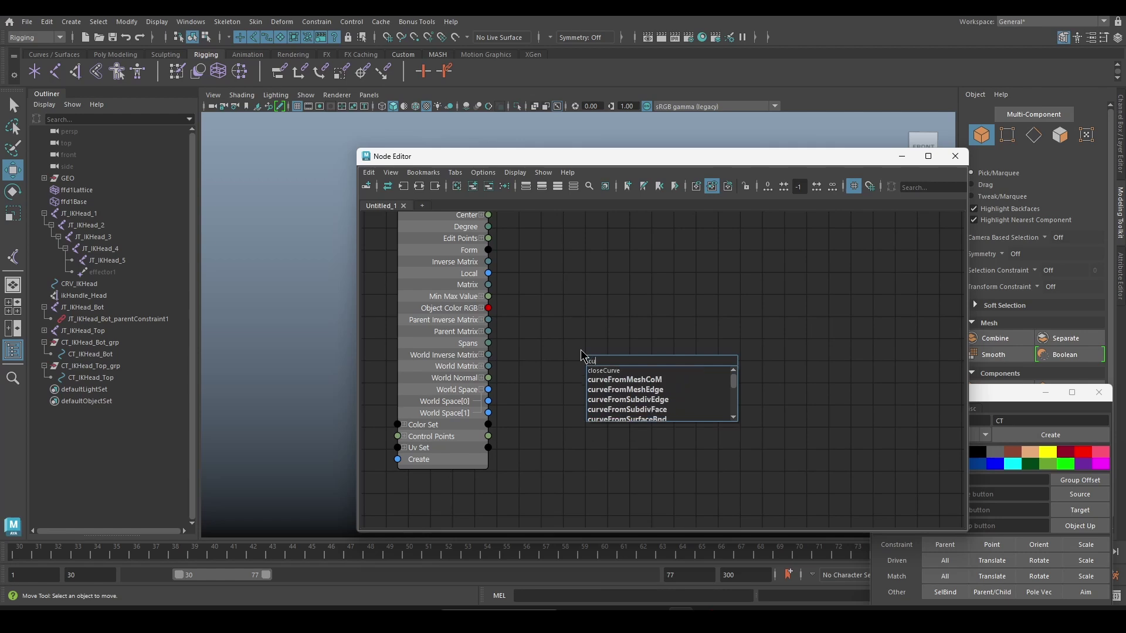
{"action": "type", "text": "rvein"}
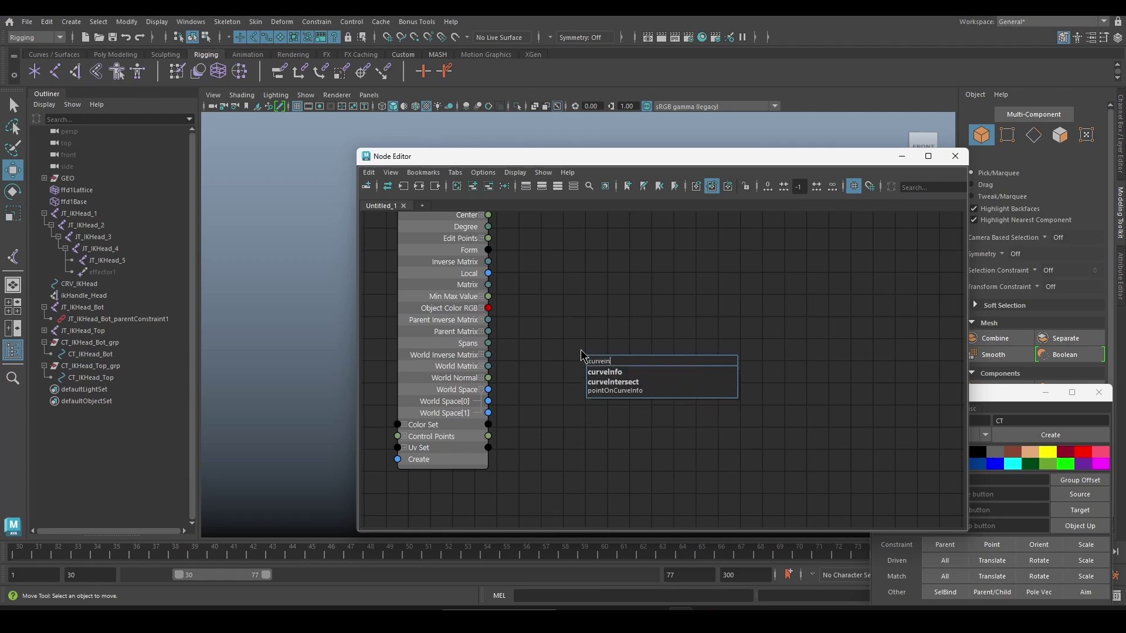
{"action": "left_click", "coordinate": [606, 372]}
{"action": "double_click", "coordinate": [608, 351]}
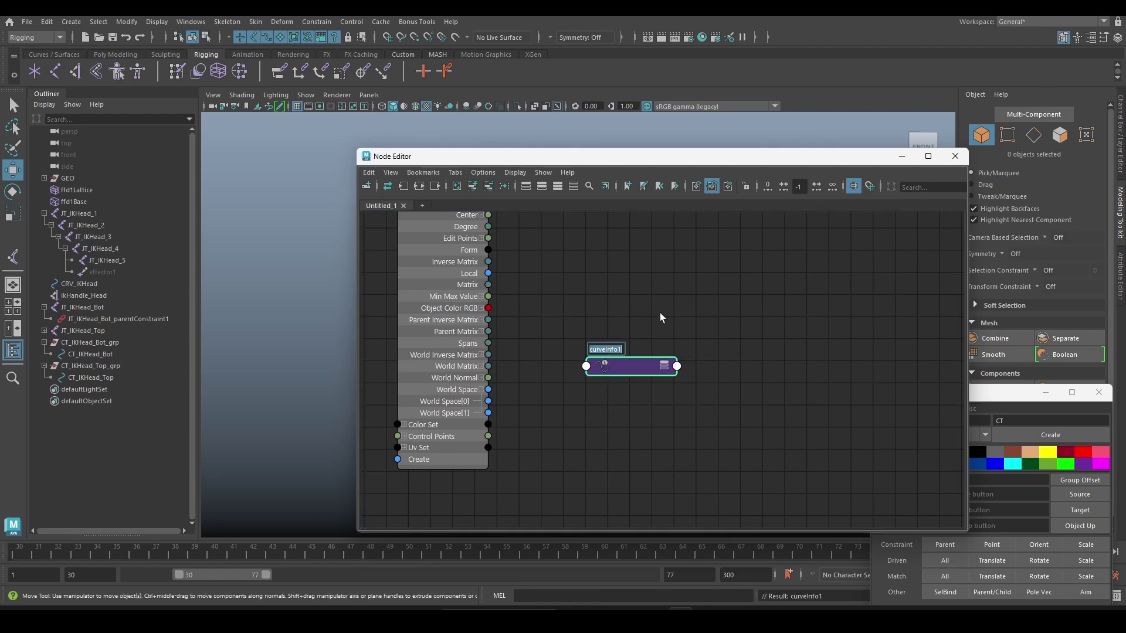
{"action": "type", "text": "Head_C"}
{"action": "type", "text": "I"}
{"action": "key", "text": "Return"}
Step: Connect CRV_IKHeadShape World Space[0] to Head_CI's Input Curve, reading arc length 23.499
{"action": "key", "text": "3"}
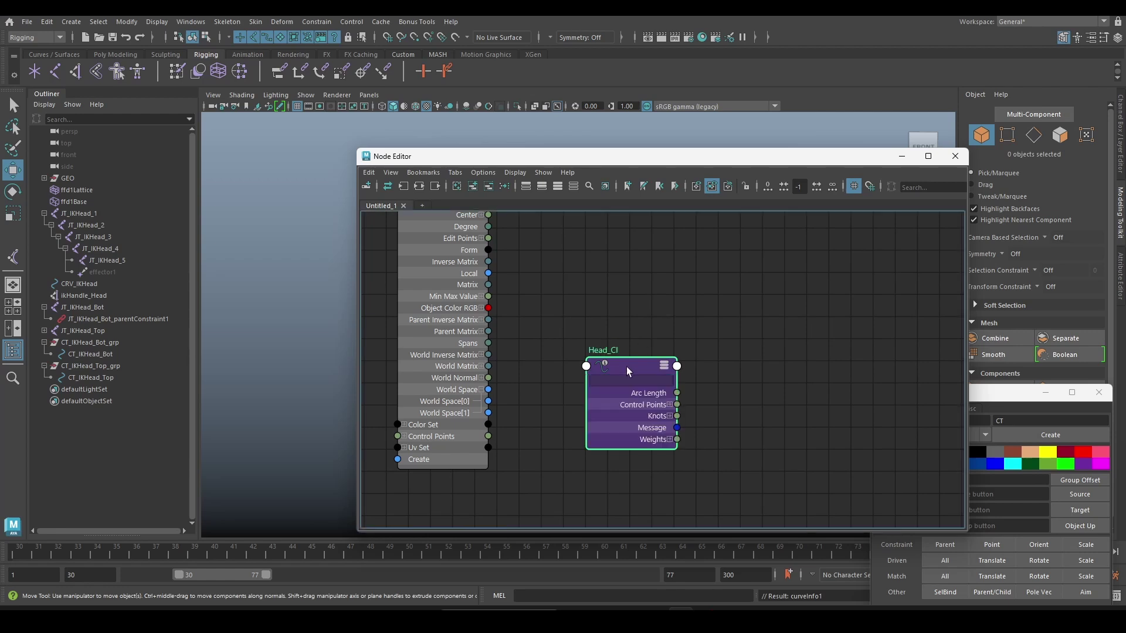
{"action": "left_click_drag", "start_coordinate": [606, 379], "coordinate": [590, 361]}
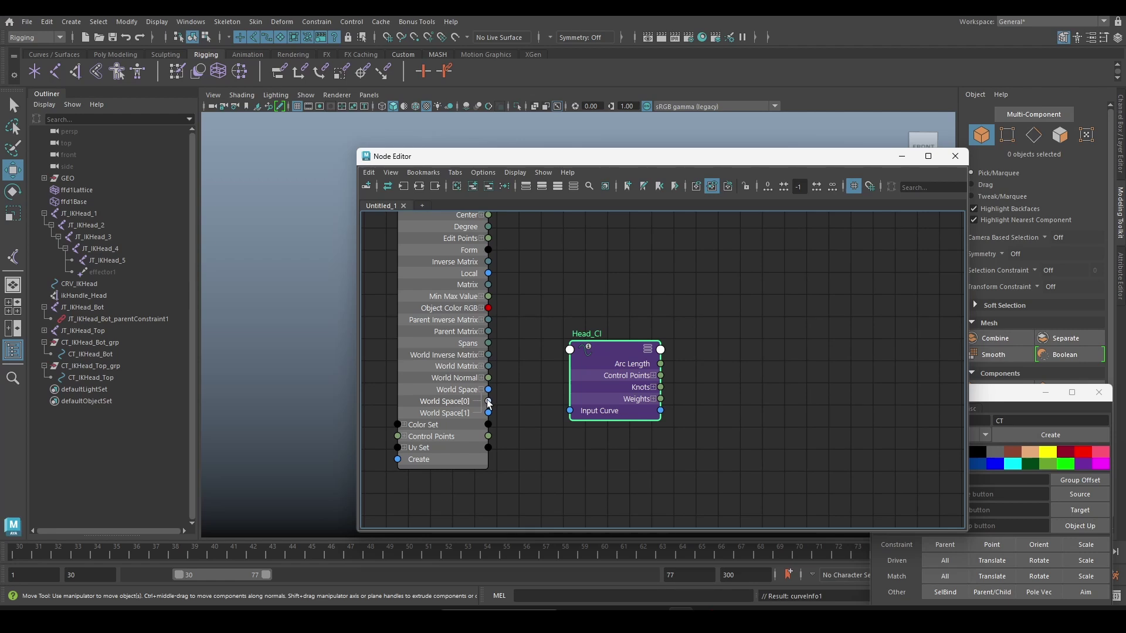
{"action": "mouse_move", "coordinate": [488, 403]}
{"action": "left_mouse_down"}
{"action": "mouse_move", "coordinate": [571, 412]}
{"action": "mouse_move", "coordinate": [547, 382]}
{"action": "left_mouse_up"}
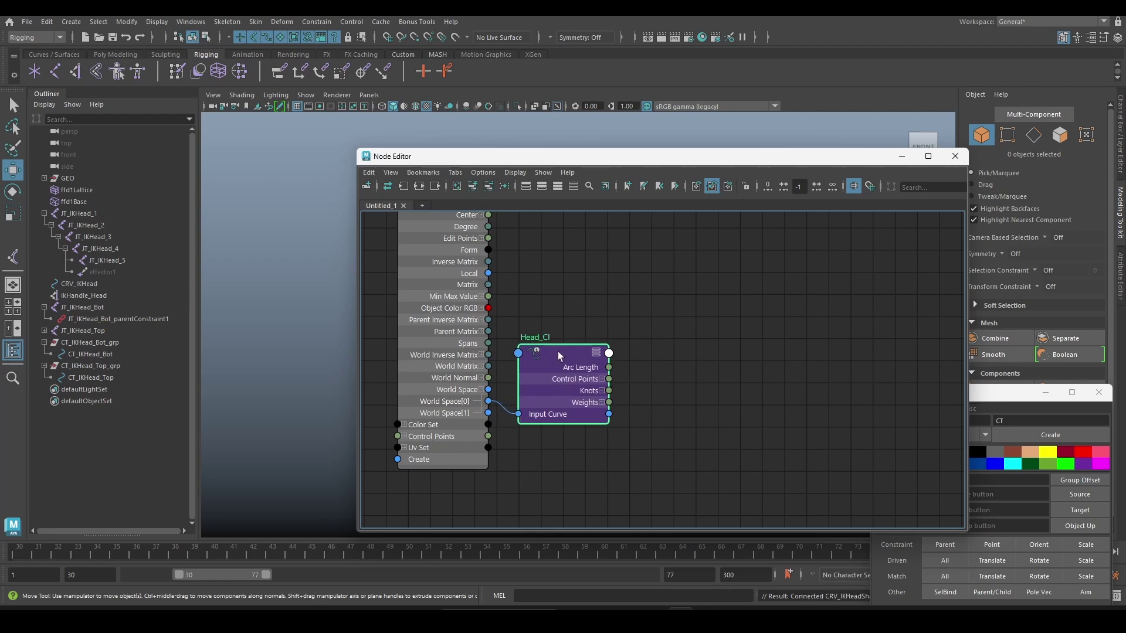
{"action": "left_click", "coordinate": [832, 186]}
{"action": "left_click_drag", "start_coordinate": [821, 156], "coordinate": [727, 154]}
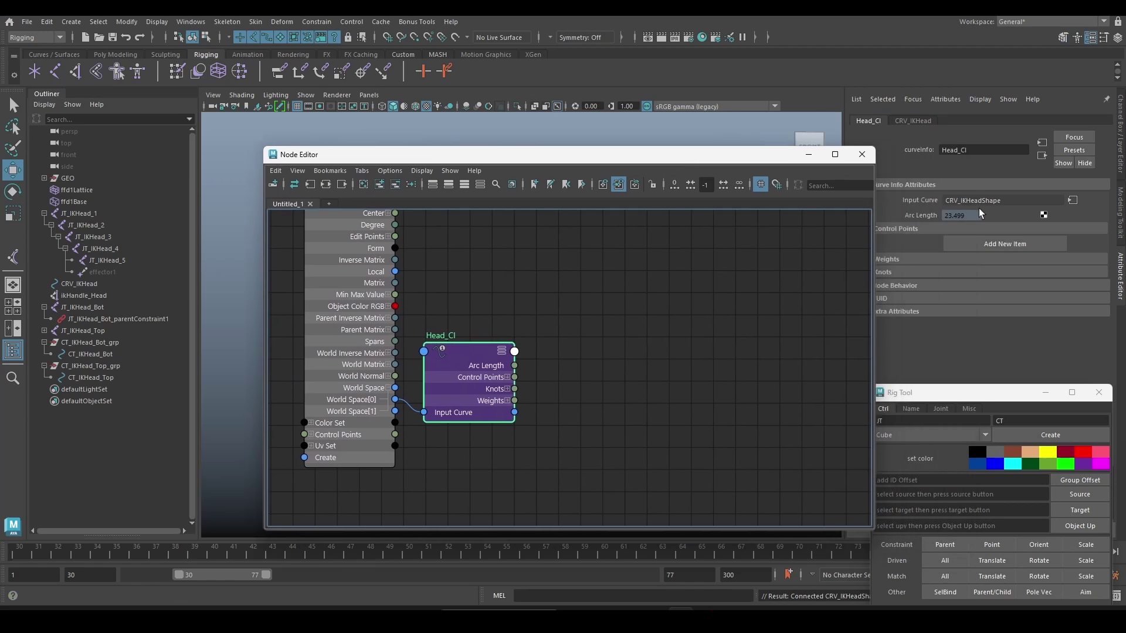
{"action": "left_click", "coordinate": [978, 219]}
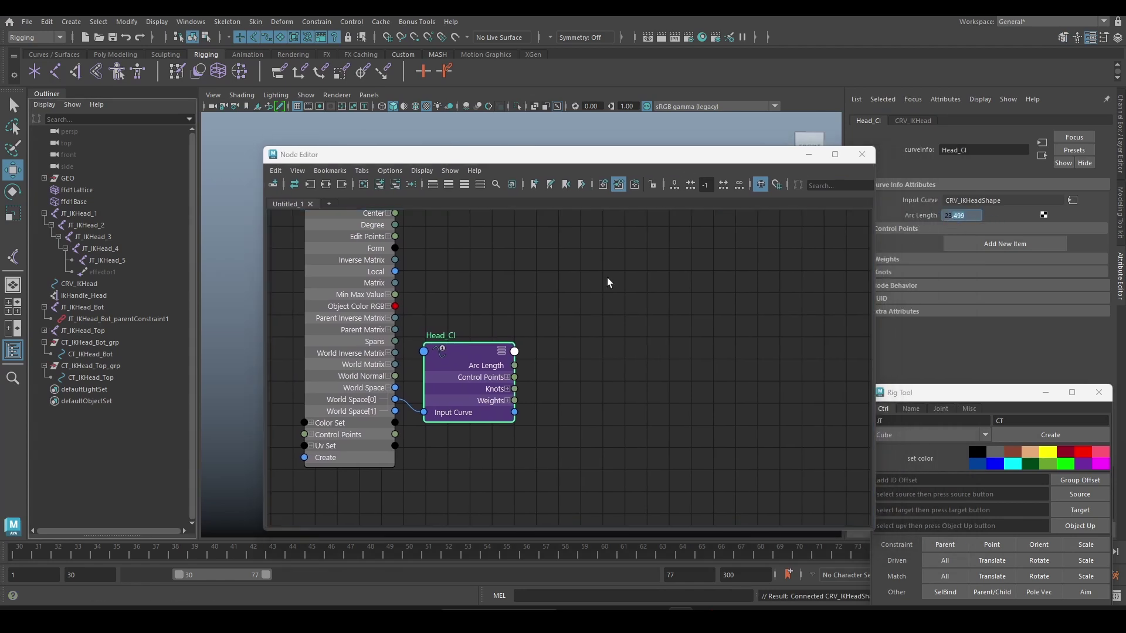
{"action": "middle_click_drag", "start_coordinate": [607, 283], "coordinate": [550, 308]}
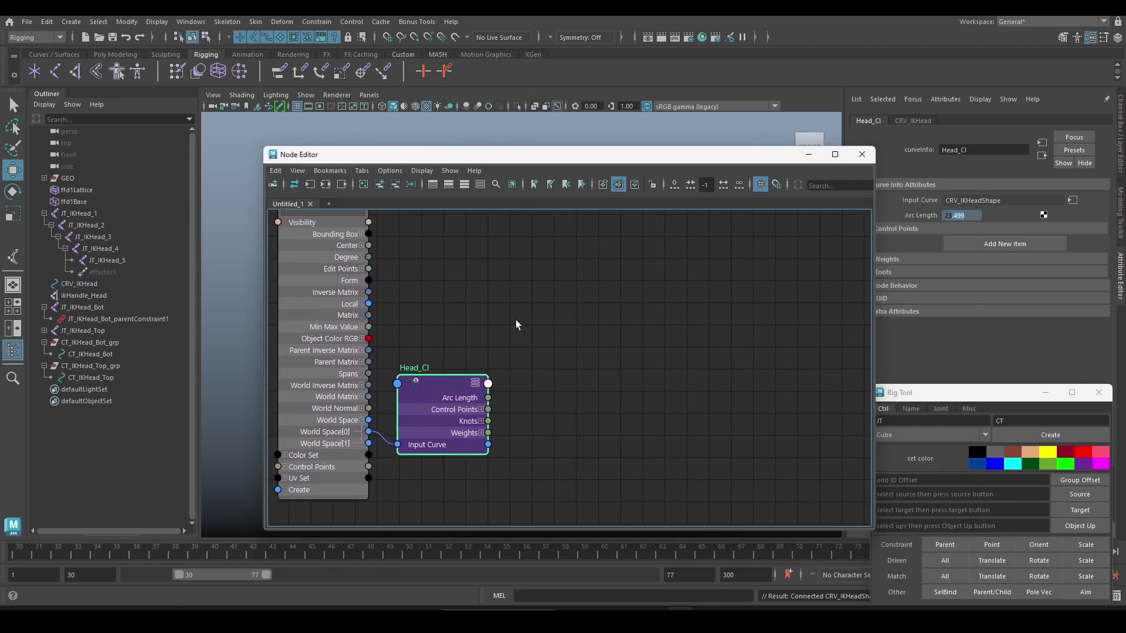
{"action": "left_click", "coordinate": [552, 318]}
{"action": "key", "text": "Tab"}
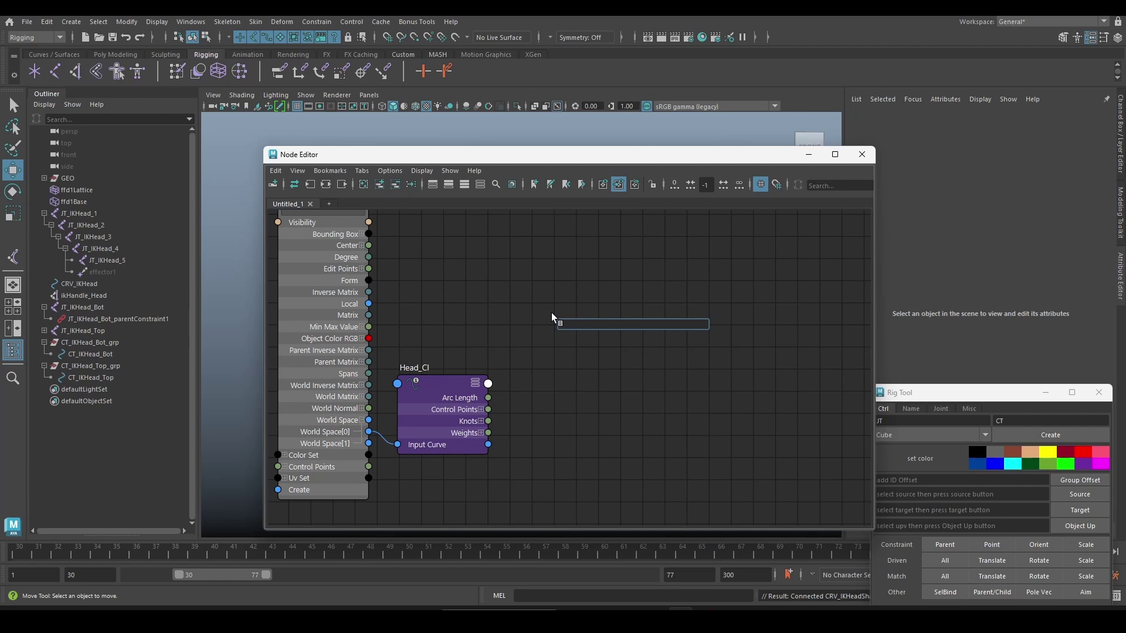
Step: Create multiplyDivide node HeadScaleX_MD and wire Head_CI Arc Length into its Input 1X
{"action": "type", "text": "multi"}
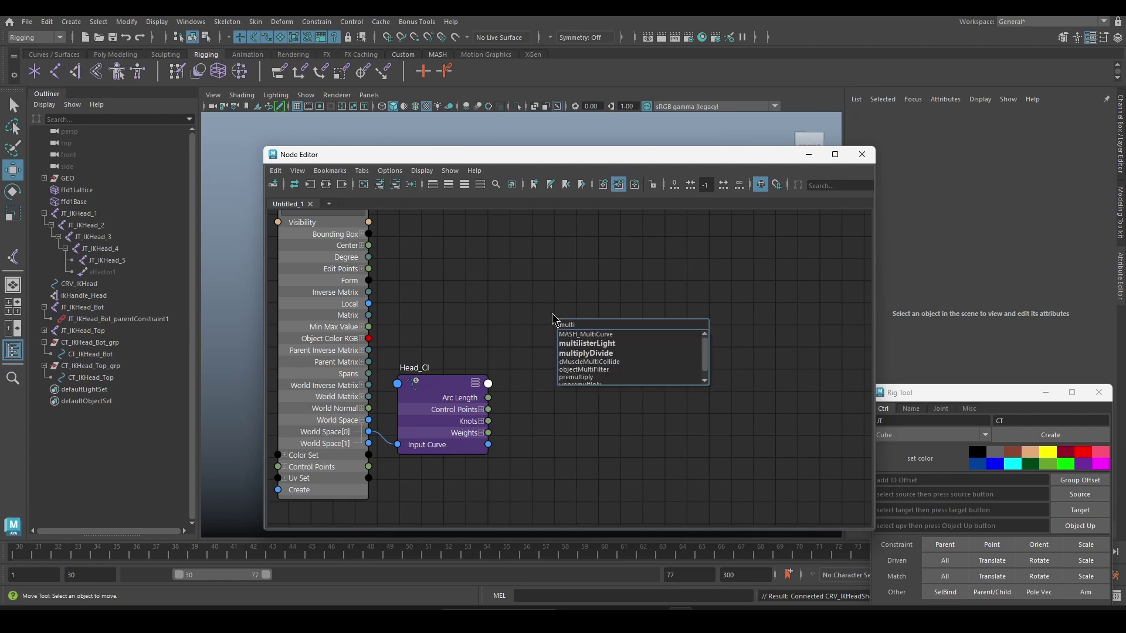
{"action": "left_click", "coordinate": [586, 354]}
{"action": "double_click", "coordinate": [593, 314]}
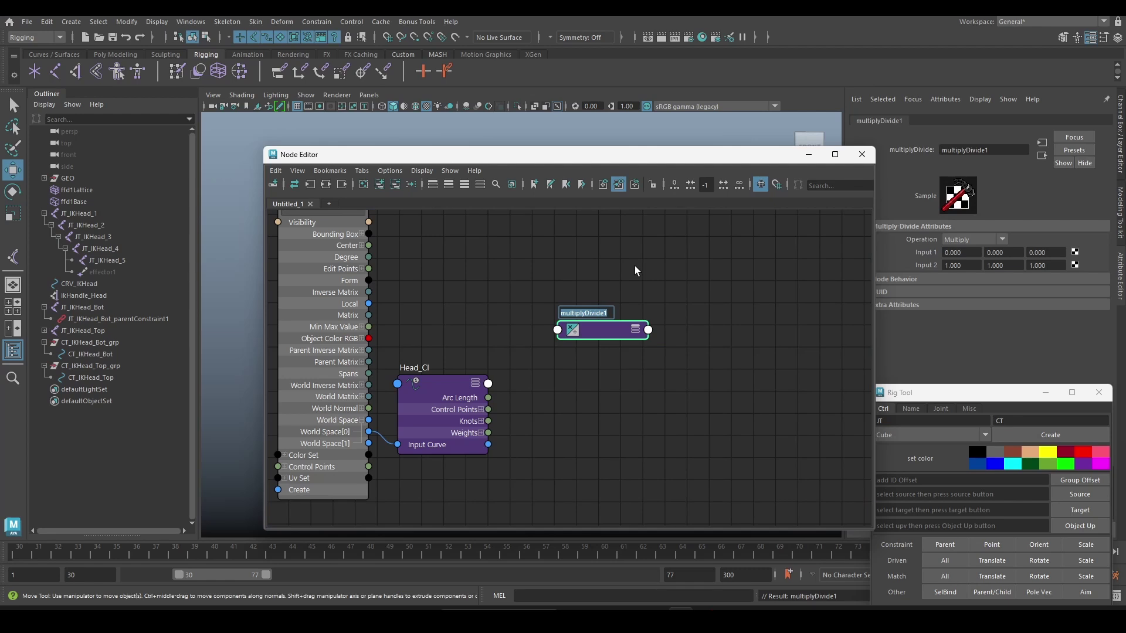
{"action": "type", "text": "HeadScaleX_MD"}
{"action": "key", "text": "Return"}
{"action": "key", "text": "3"}
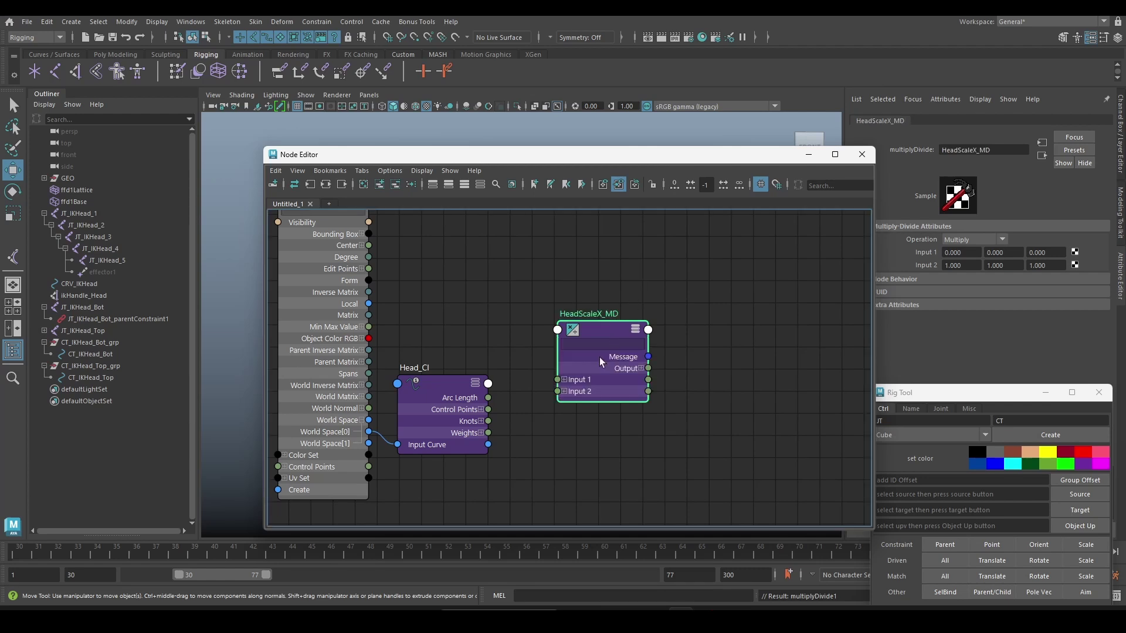
{"action": "left_click", "coordinate": [564, 380]}
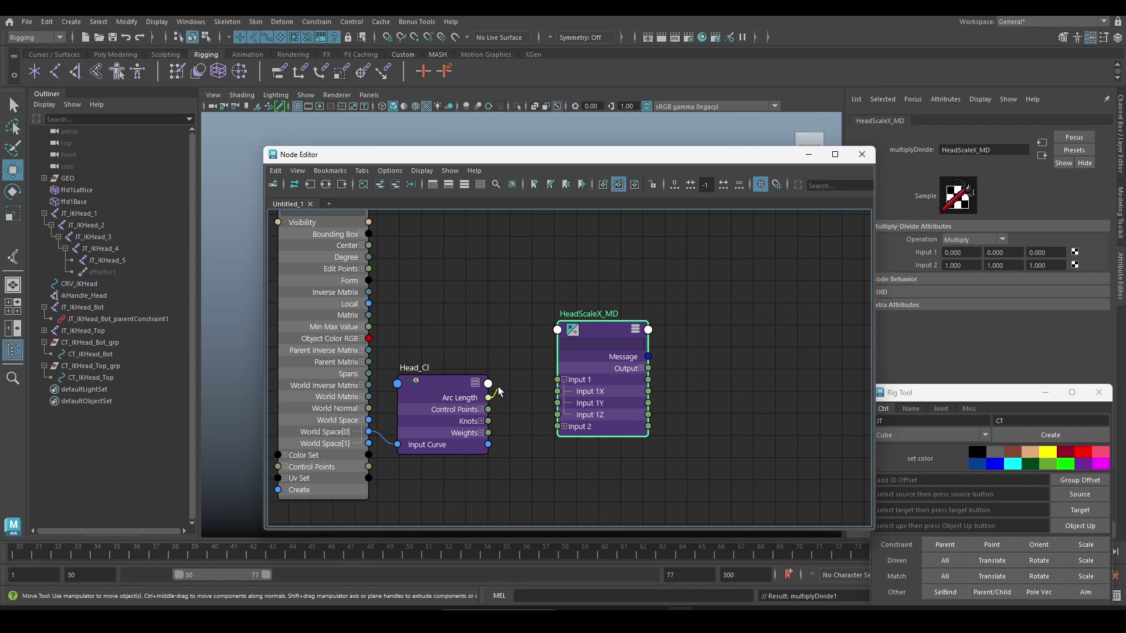
{"action": "left_click_drag", "start_coordinate": [499, 392], "coordinate": [572, 391]}
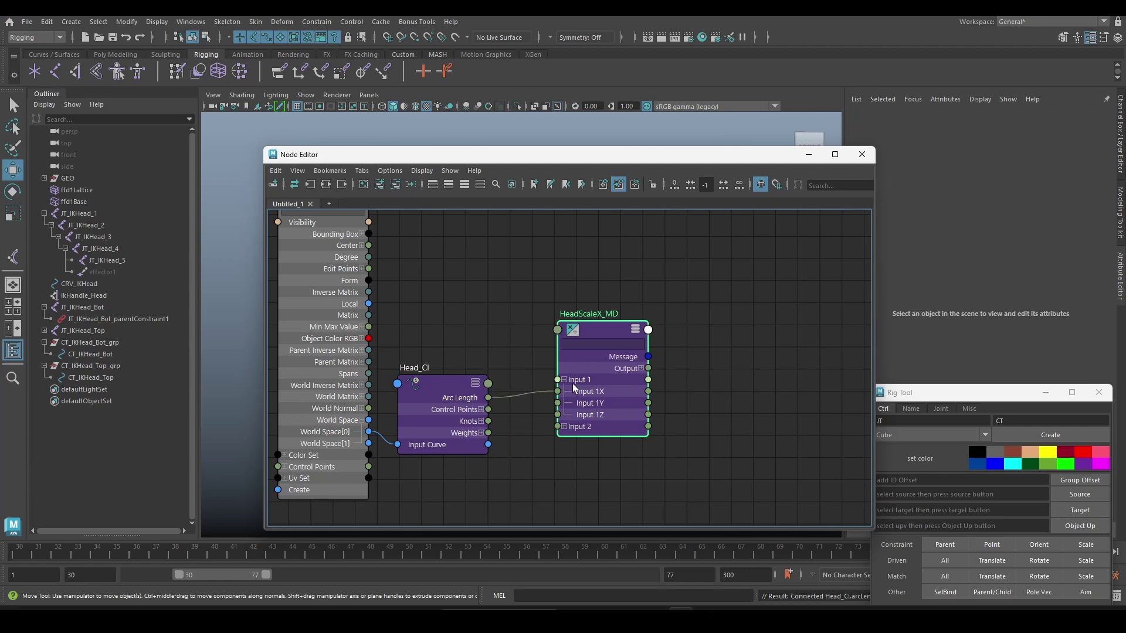
Step: Copy 23.499 from Input 1 into HeadScaleX_MD's Input 2 X and set Operation to Divide
{"action": "left_click", "coordinate": [486, 384]}
{"action": "left_click", "coordinate": [604, 332]}
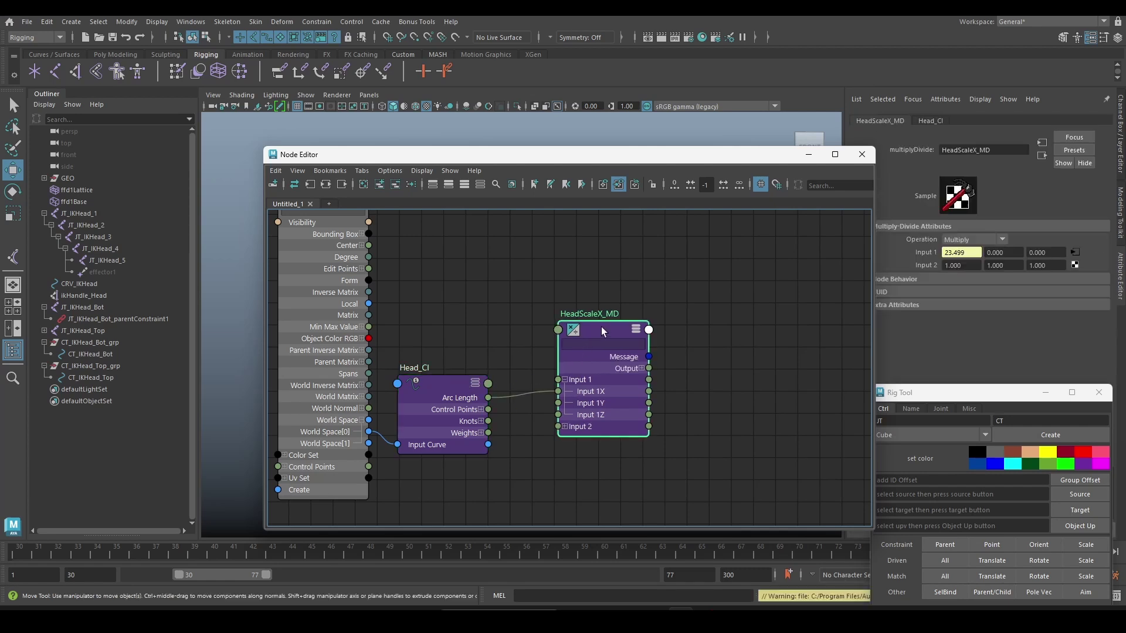
{"action": "double_click", "coordinate": [950, 252]}
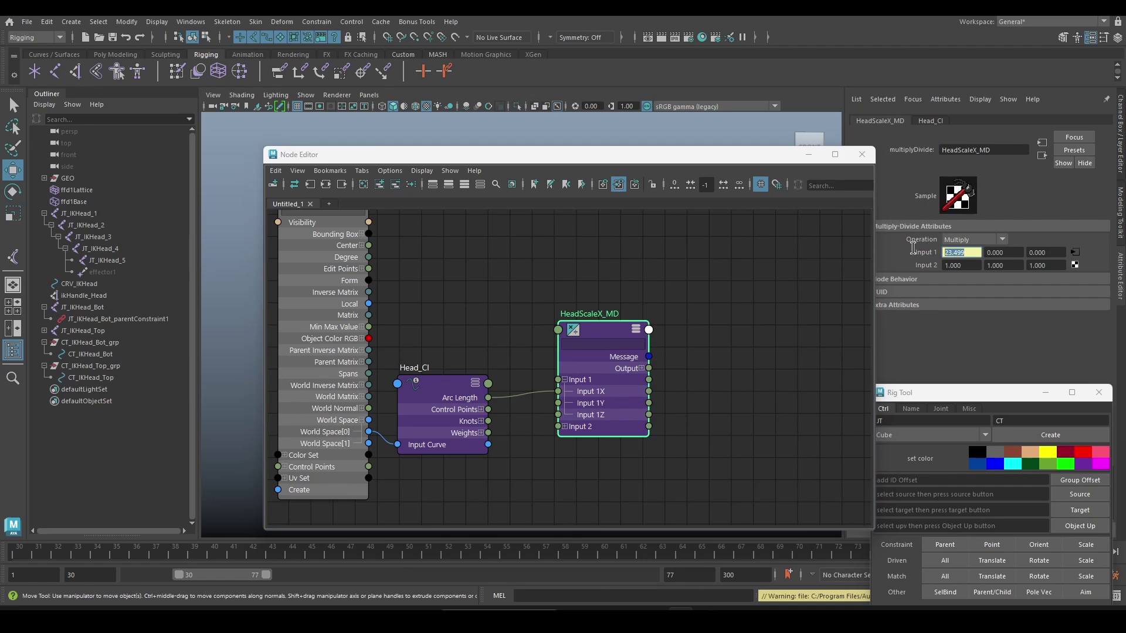
{"action": "key", "text": "ctrl+c"}
{"action": "double_click", "coordinate": [957, 265]}
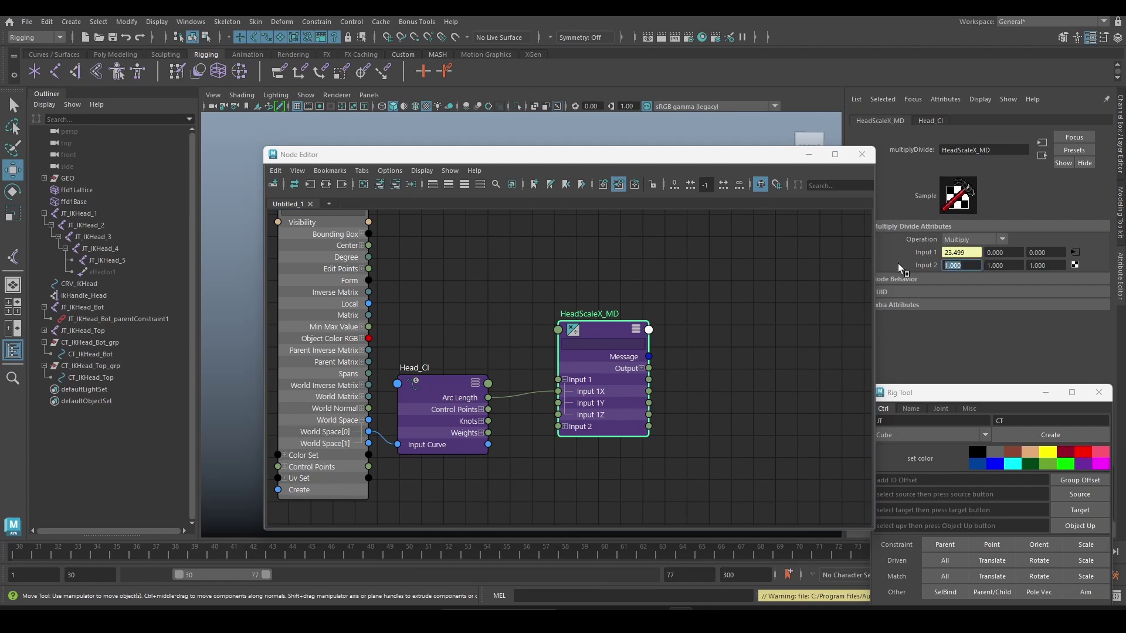
{"action": "key", "text": "ctrl+v"}
{"action": "key", "text": "Return"}
{"action": "left_click", "coordinate": [987, 241]}
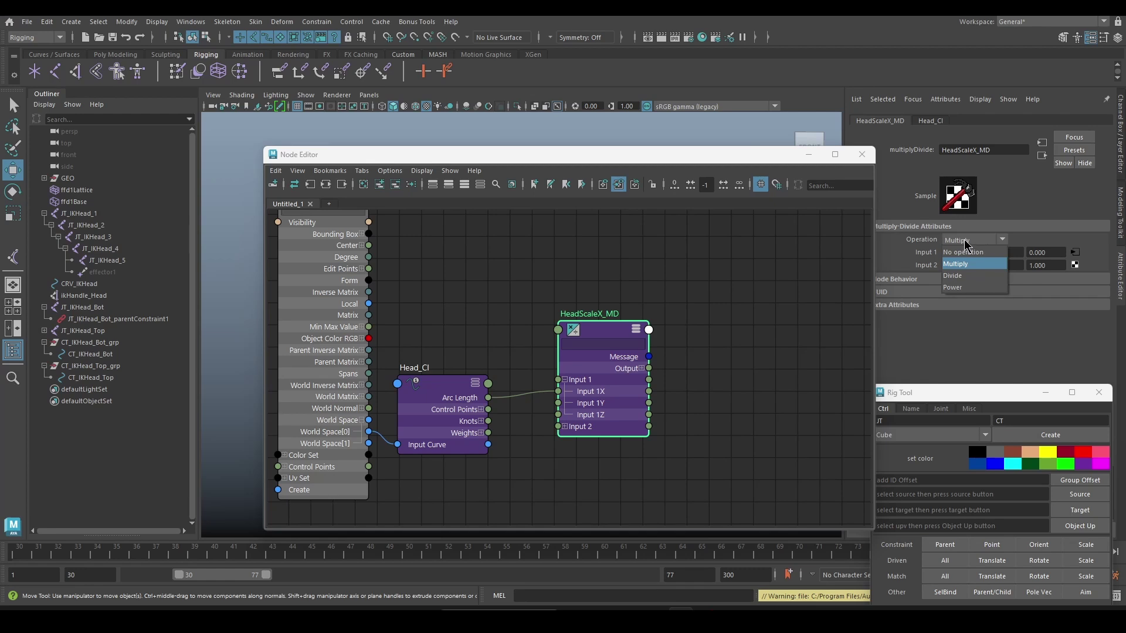
{"action": "left_click", "coordinate": [987, 276]}
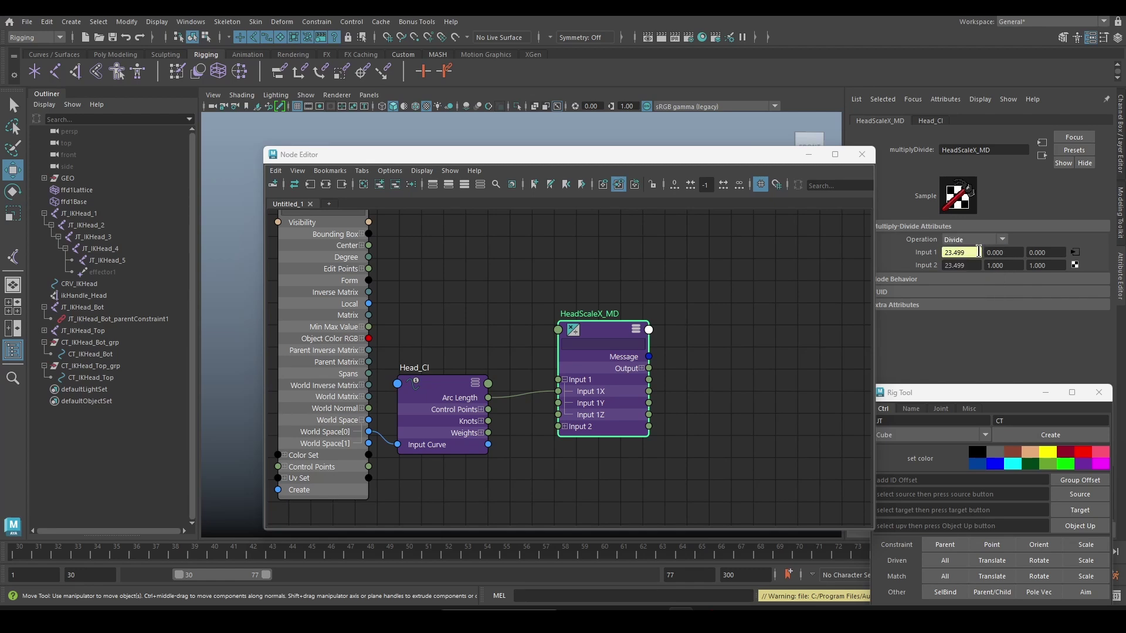
{"action": "left_click_drag", "start_coordinate": [978, 251], "coordinate": [927, 250]}
{"action": "left_click_drag", "start_coordinate": [976, 265], "coordinate": [948, 264]}
Step: Connect HeadScaleX_MD's Output X to JT_IKHead_1's Scale X
{"action": "left_click_drag", "start_coordinate": [678, 155], "coordinate": [555, 152]}
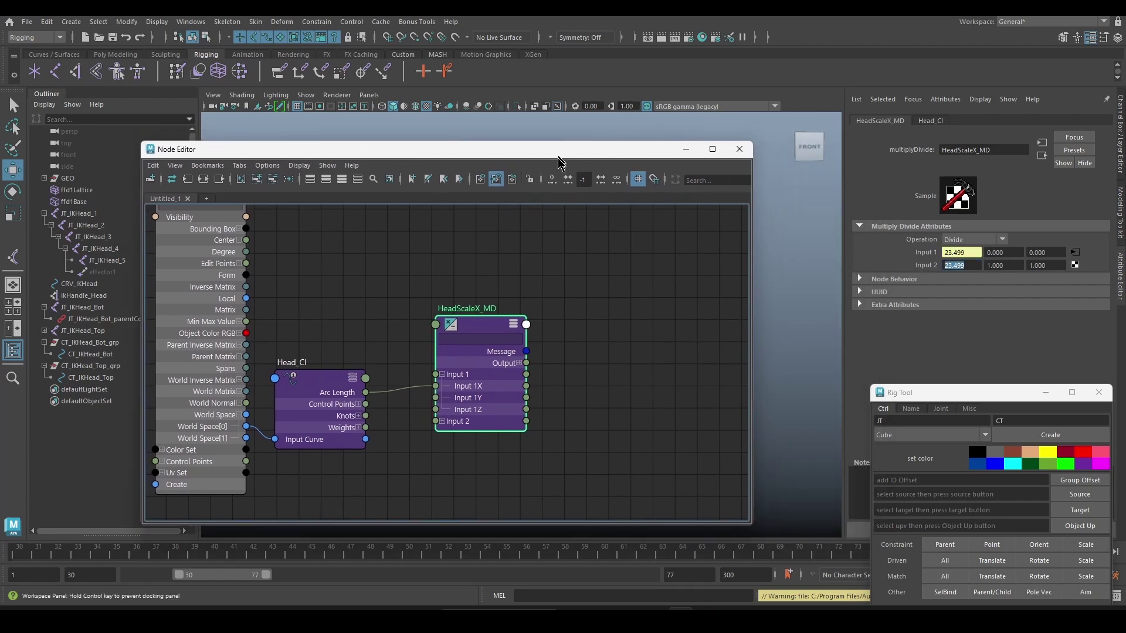
{"action": "middle_click_drag", "start_coordinate": [583, 268], "coordinate": [530, 284]}
{"action": "scroll", "coordinate": [530, 284], "scroll_direction": "down", "scroll_amount": 3}
{"action": "scroll", "coordinate": [469, 312], "scroll_direction": "down", "scroll_amount": 2}
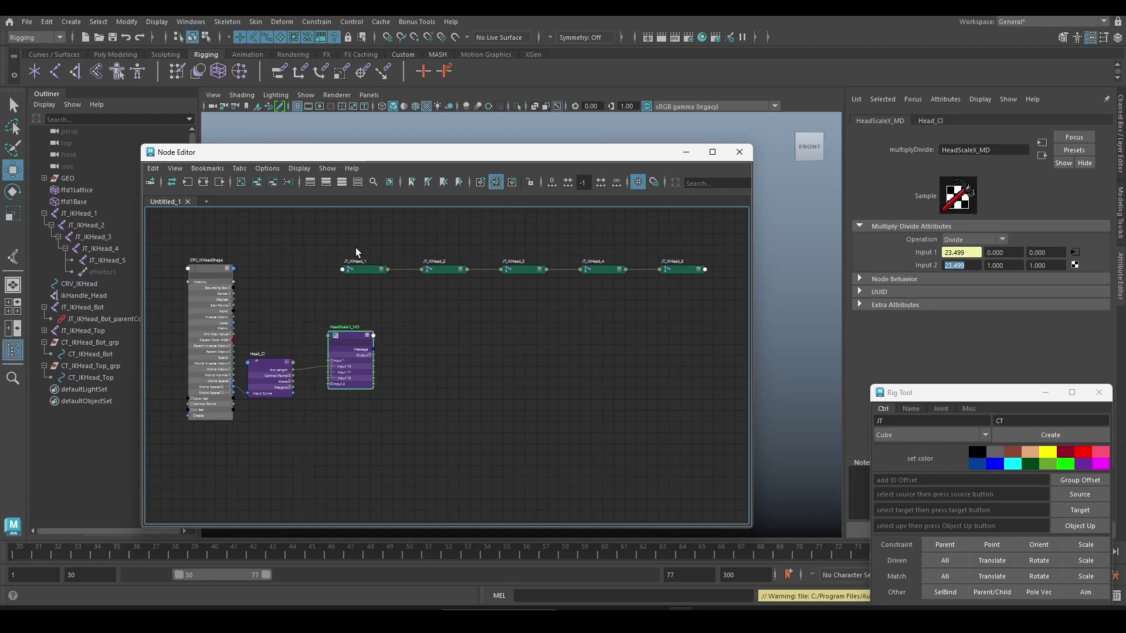
{"action": "left_click_drag", "start_coordinate": [365, 245], "coordinate": [788, 314]}
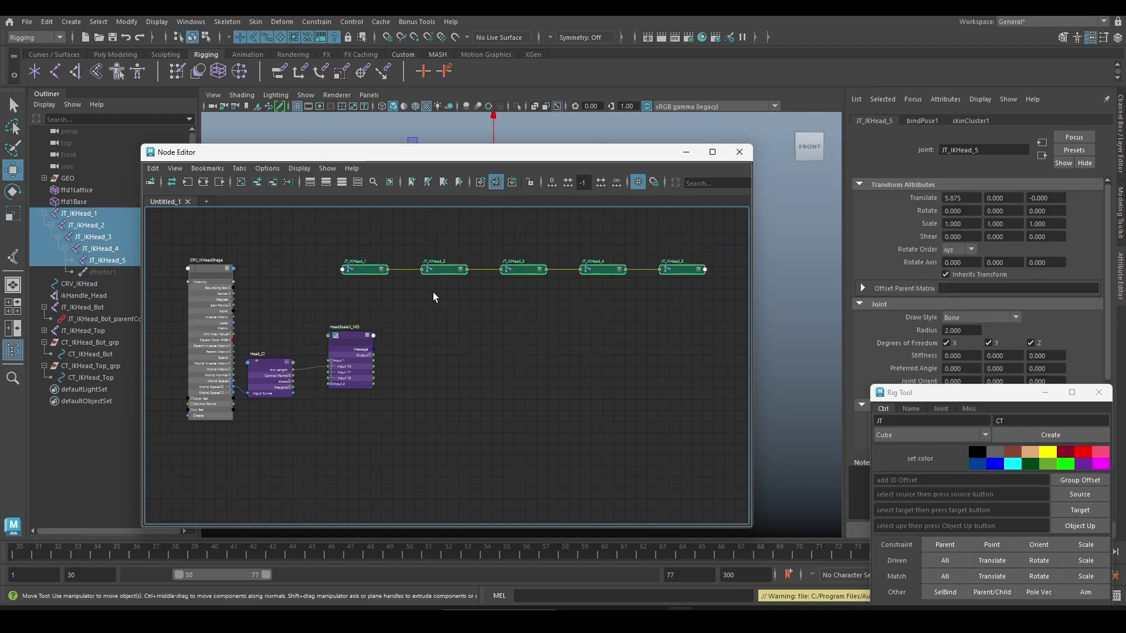
{"action": "key", "text": "3"}
{"action": "left_click", "coordinate": [363, 262]}
{"action": "scroll", "coordinate": [363, 262], "scroll_direction": "up", "scroll_amount": 2}
{"action": "scroll", "coordinate": [363, 262], "scroll_direction": "up", "scroll_amount": 3}
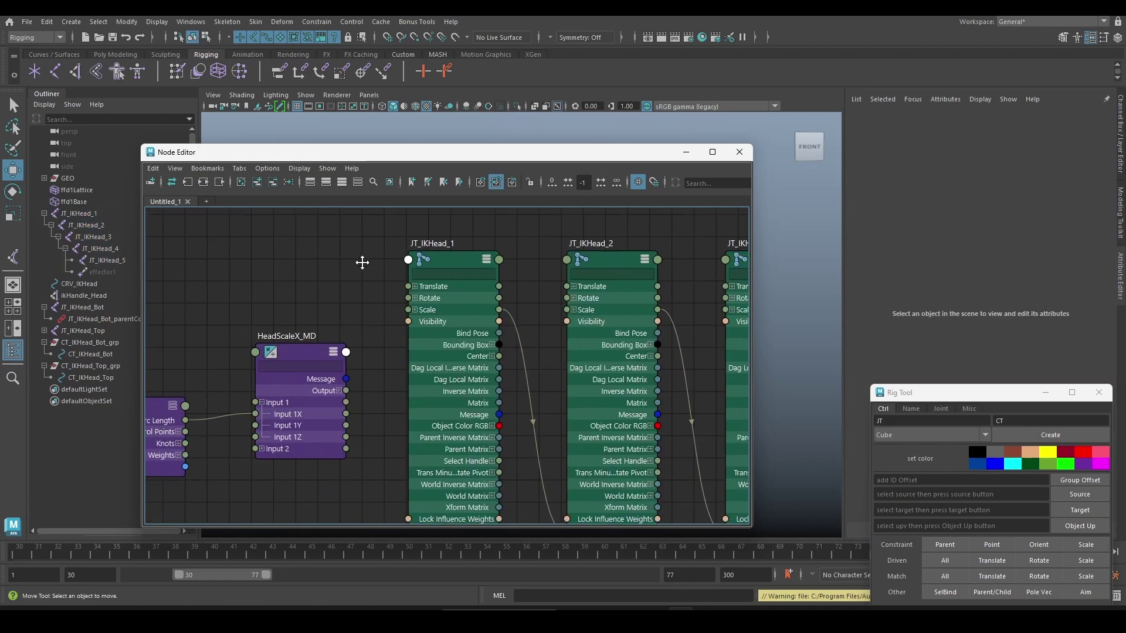
{"action": "scroll", "coordinate": [362, 263], "scroll_direction": "up", "scroll_amount": 1}
{"action": "left_click", "coordinate": [431, 322]}
{"action": "middle_click_drag", "start_coordinate": [340, 439], "coordinate": [340, 384], "text": "alt"}
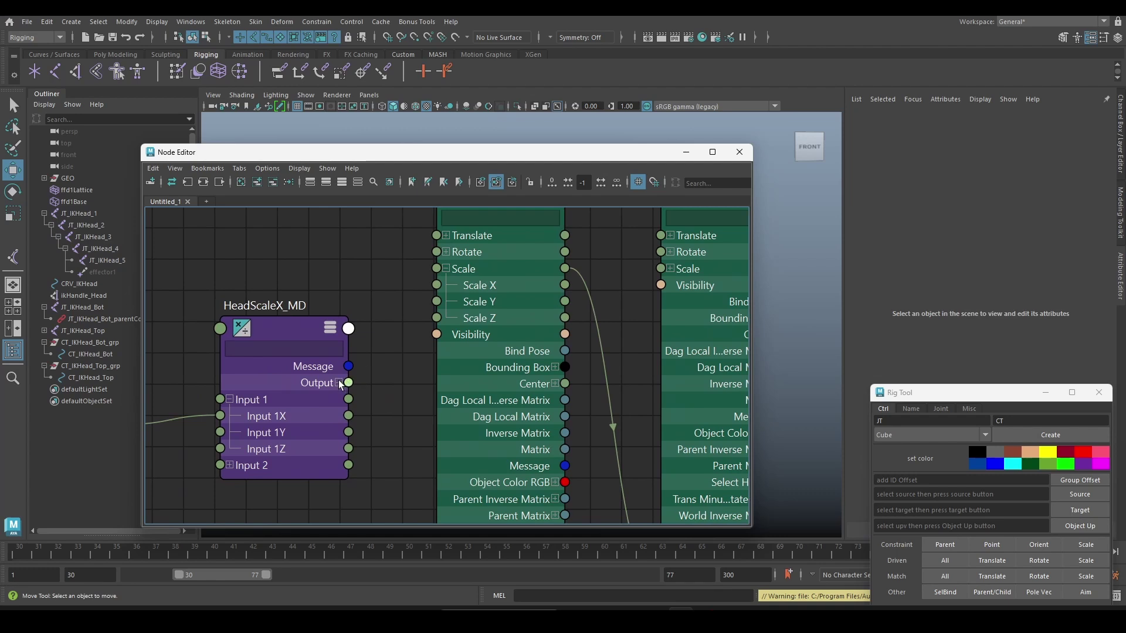
{"action": "left_click", "coordinate": [340, 383]}
{"action": "left_click_drag", "start_coordinate": [348, 400], "coordinate": [436, 285]}
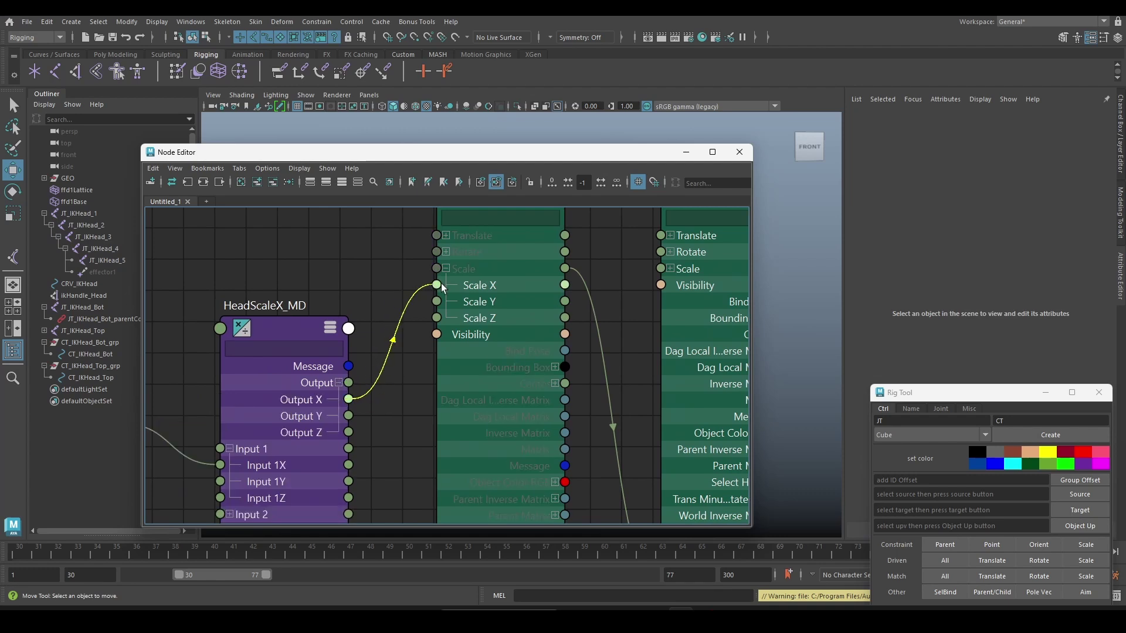
Step: Chain Scale X from each IK head joint into the next, through JT_IKHead_5
{"action": "middle_click_drag", "start_coordinate": [601, 279], "coordinate": [388, 274], "text": "alt"}
{"action": "left_click", "coordinate": [457, 263]}
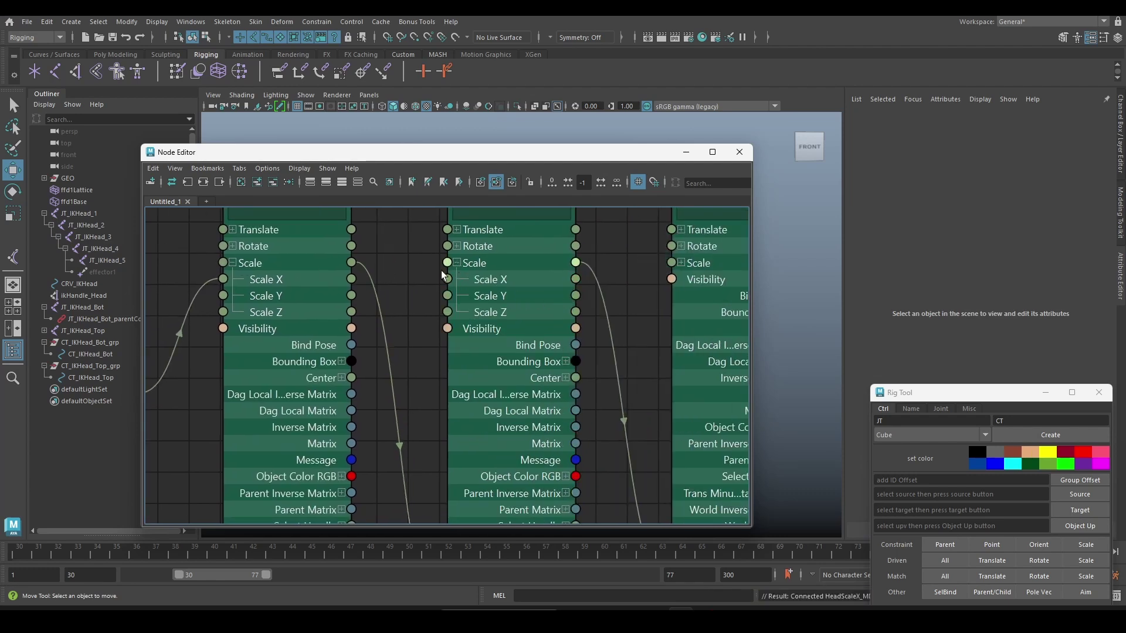
{"action": "left_click_drag", "start_coordinate": [351, 279], "coordinate": [448, 280]}
{"action": "middle_click_drag", "start_coordinate": [481, 286], "coordinate": [303, 288], "text": "alt"}
{"action": "left_click", "coordinate": [502, 264]}
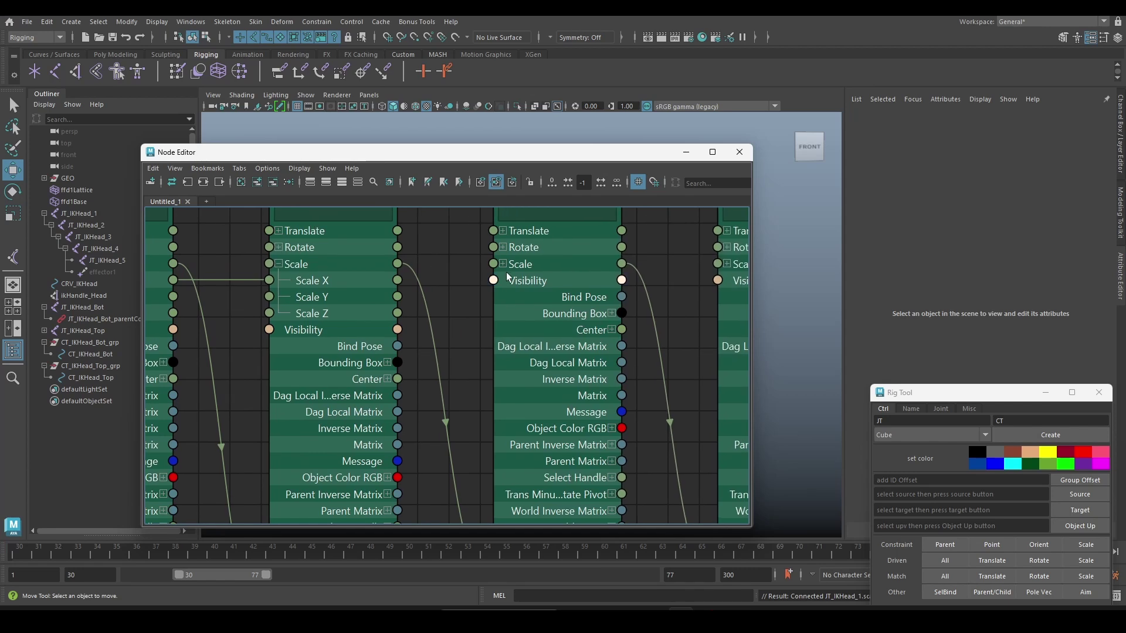
{"action": "left_click_drag", "start_coordinate": [397, 279], "coordinate": [493, 280]}
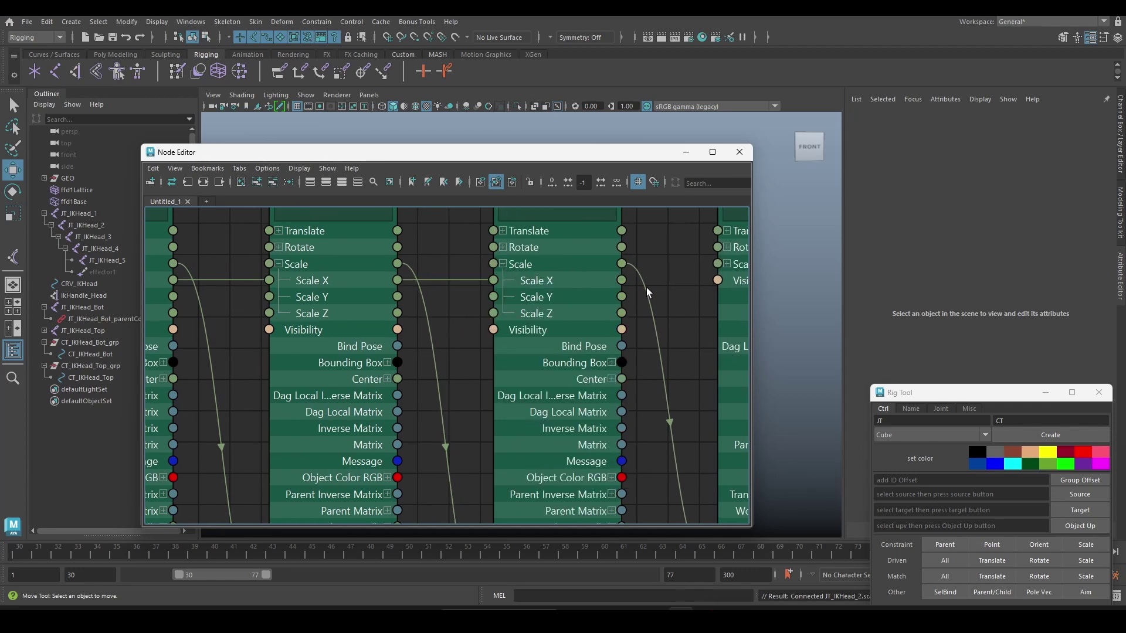
{"action": "middle_click_drag", "start_coordinate": [496, 294], "coordinate": [328, 293], "text": "alt"}
{"action": "left_click", "coordinate": [559, 263]}
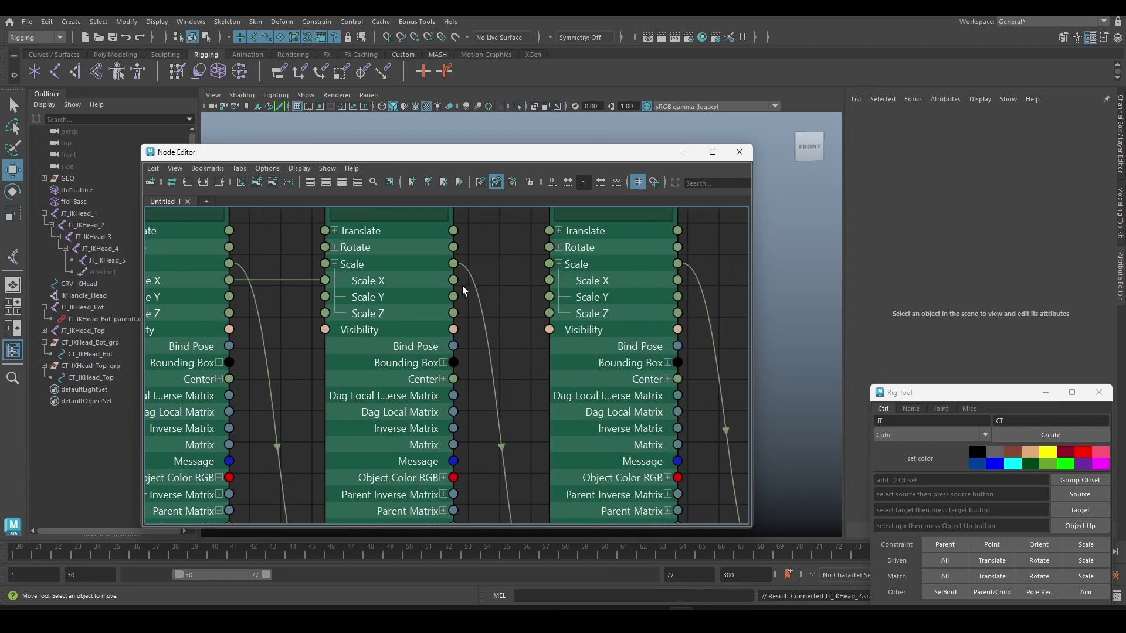
{"action": "left_click_drag", "start_coordinate": [454, 280], "coordinate": [549, 281]}
{"action": "middle_click_drag", "start_coordinate": [523, 261], "coordinate": [334, 265], "text": "alt"}
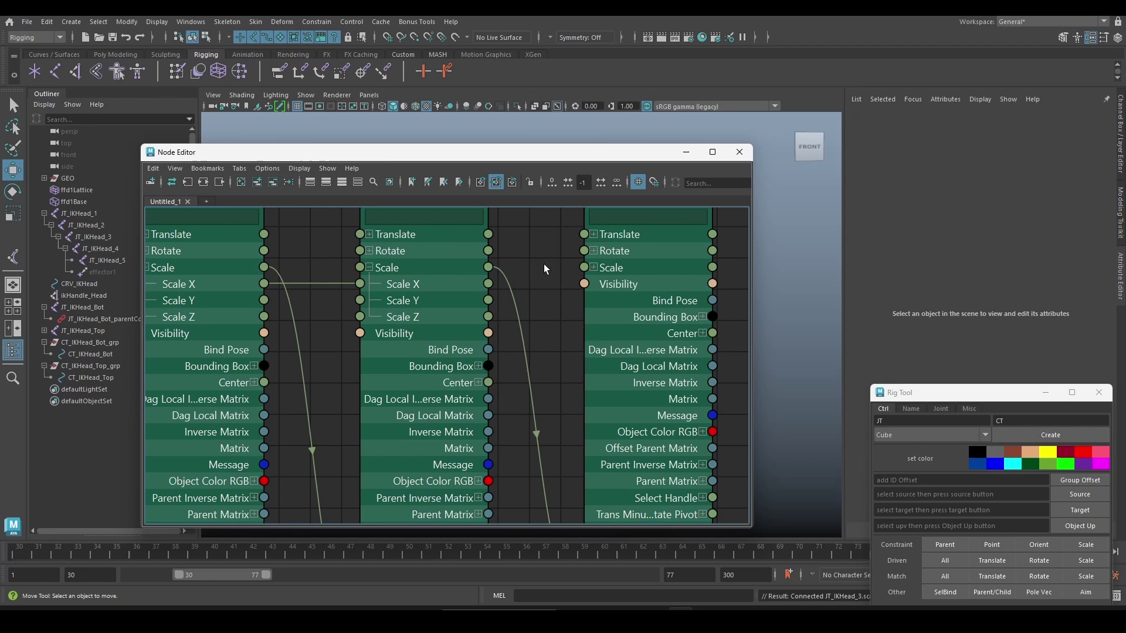
{"action": "left_click", "coordinate": [594, 267]}
{"action": "left_click_drag", "start_coordinate": [489, 284], "coordinate": [585, 284]}
Step: Raise the top head control to test the stretch, then undo it
{"action": "key", "text": "a"}
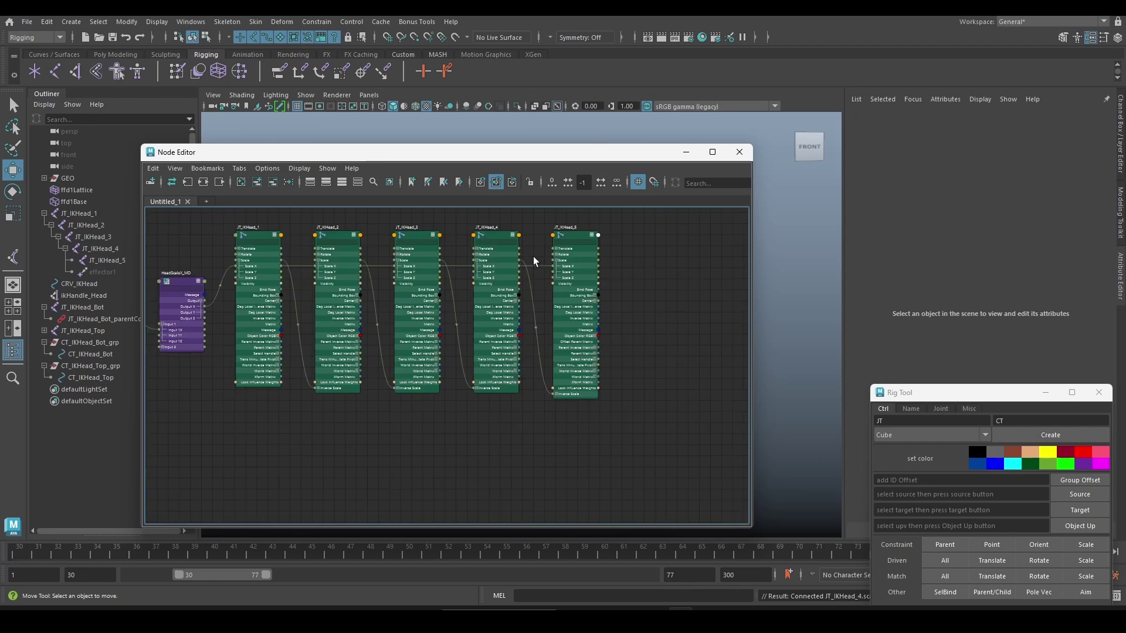
{"action": "left_click_drag", "start_coordinate": [459, 154], "coordinate": [410, 451]}
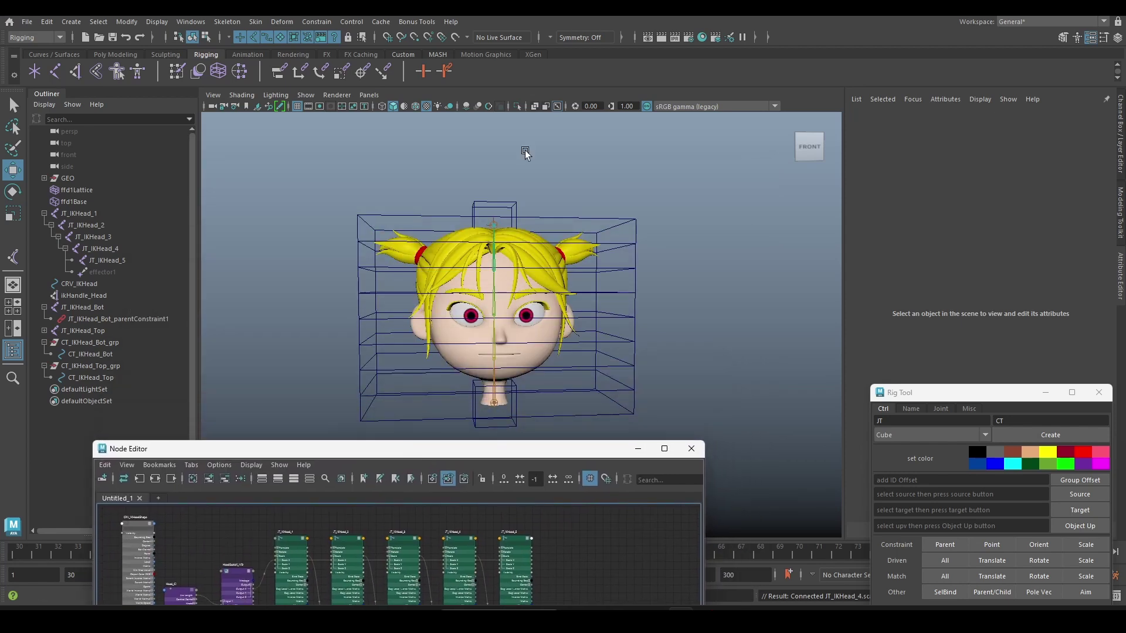
{"action": "left_click", "coordinate": [495, 211]}
{"action": "left_click_drag", "start_coordinate": [495, 199], "coordinate": [492, 61]}
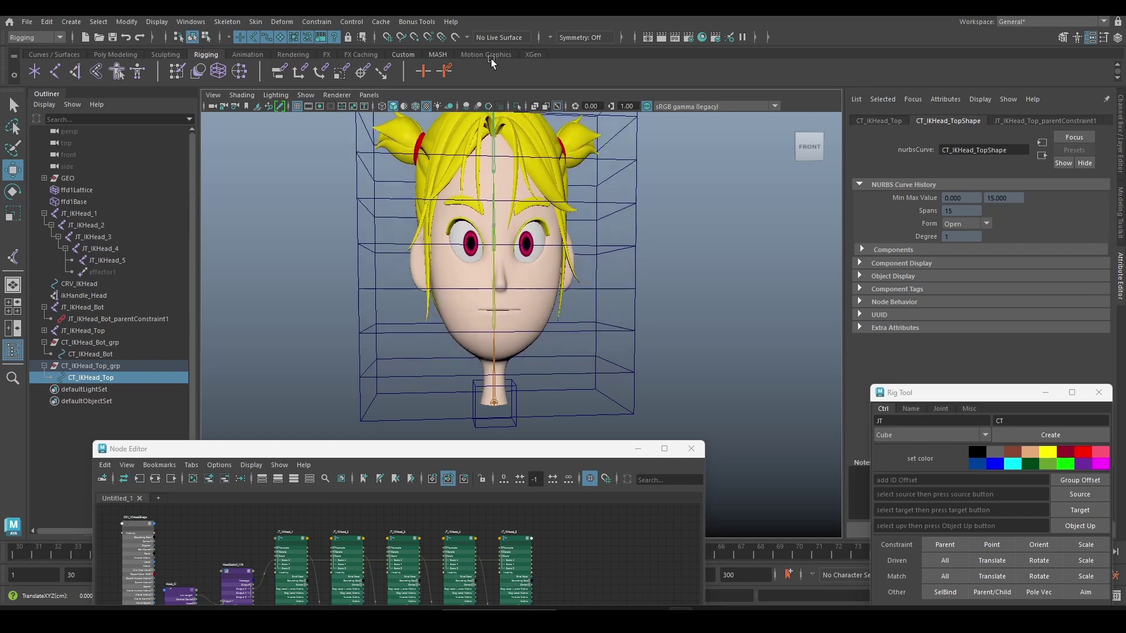
{"action": "key", "text": "ctrl+z"}
{"action": "key", "text": "ctrl+z"}
{"action": "key", "text": "ctrl+z"}
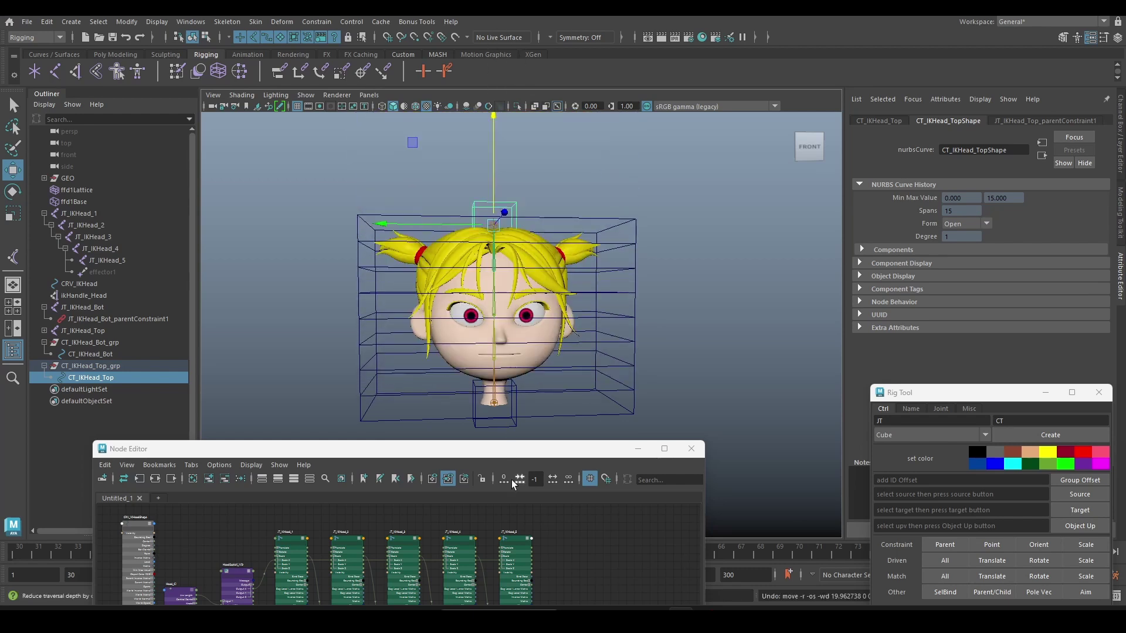
Step: Bring the Node Editor back up and move Head_CI and HeadScaleX_MD closer to the curve
{"action": "left_click_drag", "start_coordinate": [474, 452], "coordinate": [661, 142]}
{"action": "middle_click_drag", "start_coordinate": [433, 335], "coordinate": [502, 382]}
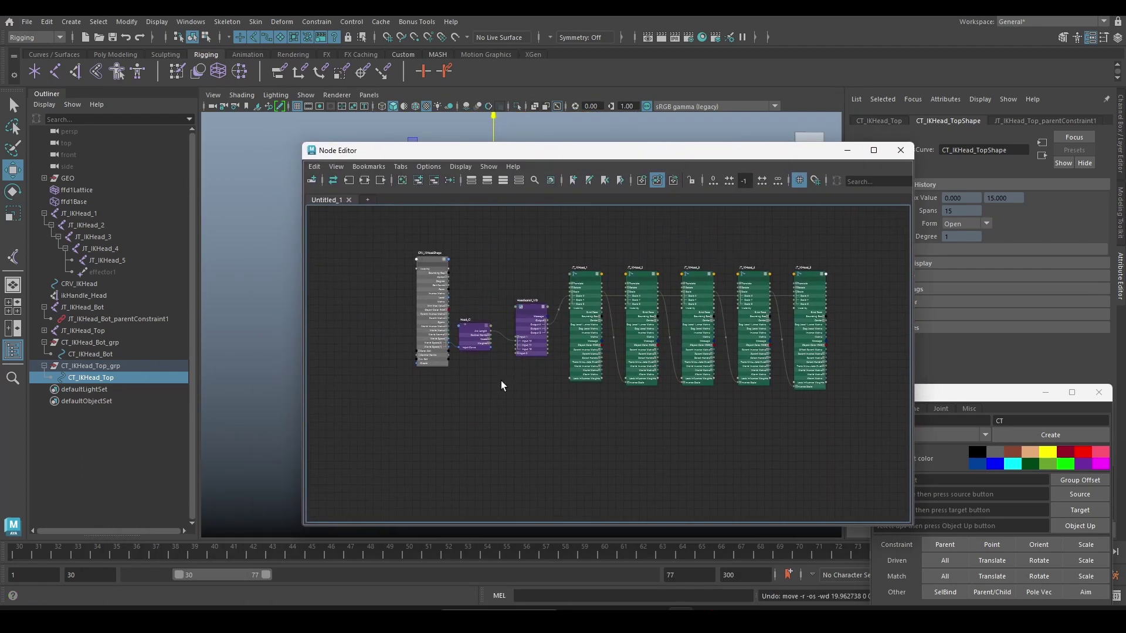
{"action": "left_click_drag", "start_coordinate": [396, 305], "coordinate": [527, 361]}
{"action": "mouse_move", "coordinate": [540, 312]}
{"action": "left_mouse_down"}
{"action": "mouse_move", "coordinate": [471, 322]}
{"action": "mouse_move", "coordinate": [506, 266]}
{"action": "left_mouse_up"}
Step: Duplicate HeadScaleX_MD and rename the copy HeadScaleVol_MD
{"action": "left_click", "coordinate": [465, 266]}
{"action": "scroll", "coordinate": [498, 276], "scroll_direction": "up", "scroll_amount": 5}
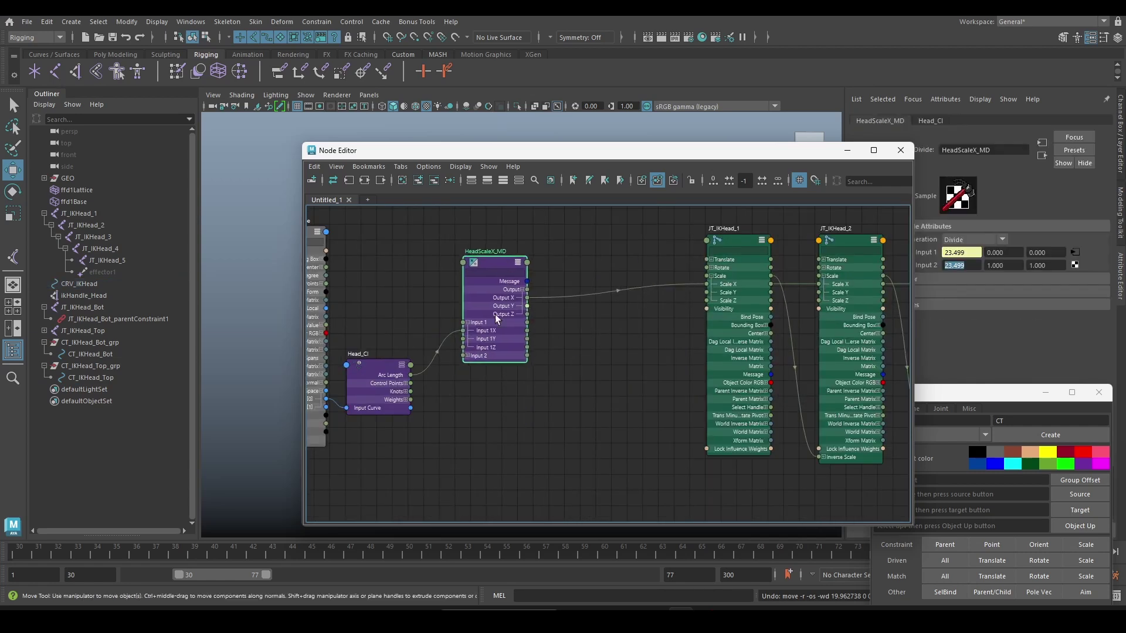
{"action": "mouse_move", "coordinate": [530, 412]}
{"action": "middle_mouse_down"}
{"action": "mouse_move", "coordinate": [551, 349]}
{"action": "mouse_move", "coordinate": [563, 364]}
{"action": "middle_mouse_up"}
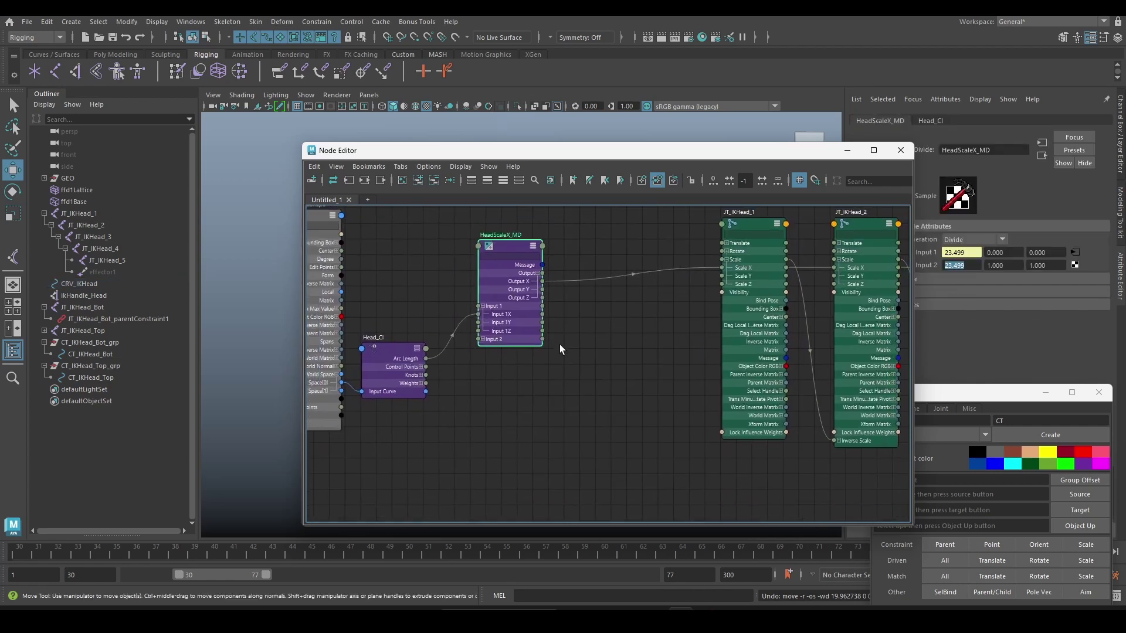
{"action": "key", "text": "ctrl+d"}
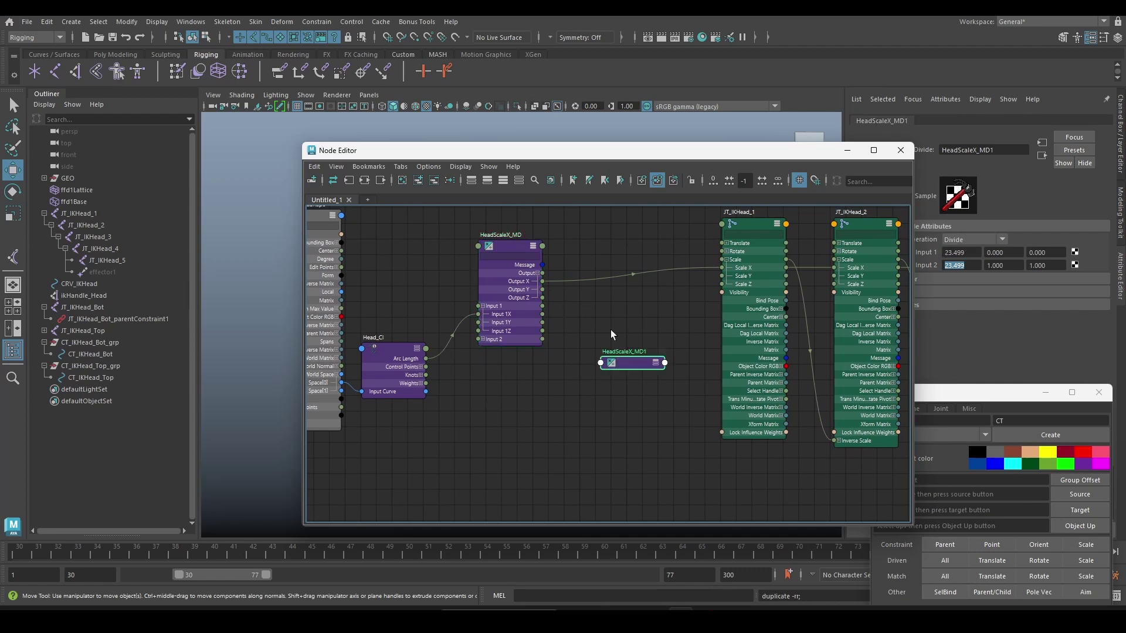
{"action": "left_click_drag", "start_coordinate": [610, 371], "coordinate": [566, 397]}
{"action": "key", "text": "3"}
{"action": "double_click", "coordinate": [589, 382]}
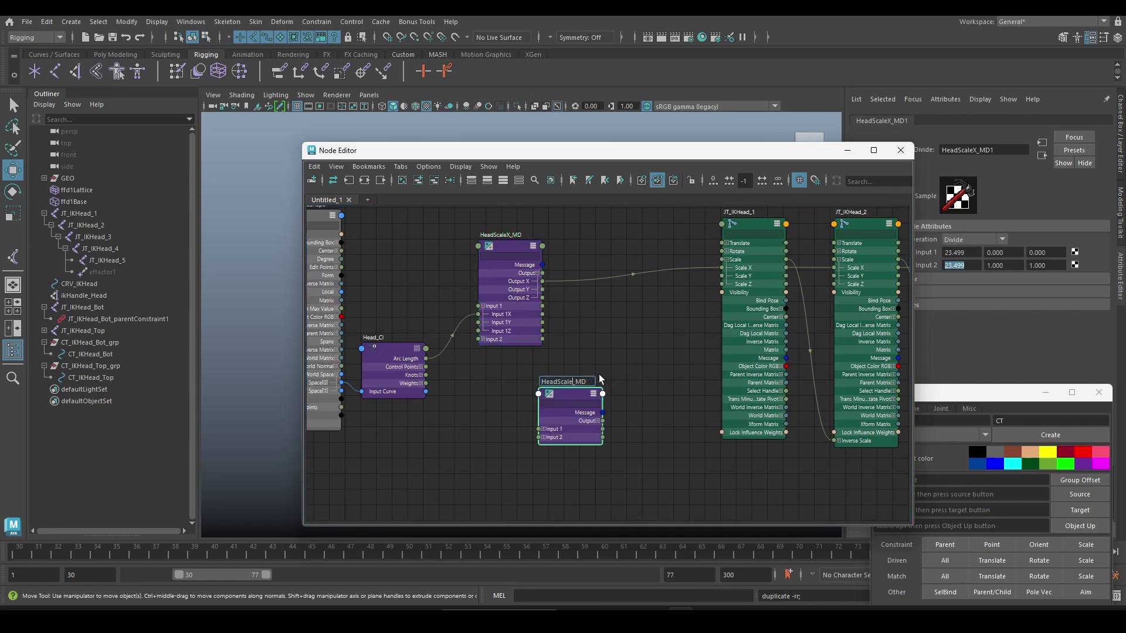
{"action": "type", "text": "Vol"}
{"action": "key", "text": "Return"}
Step: Connect HeadScaleX_MD's Output X into HeadScaleVol_MD's Input 1X
{"action": "scroll", "coordinate": [589, 375], "scroll_direction": "up", "scroll_amount": 2}
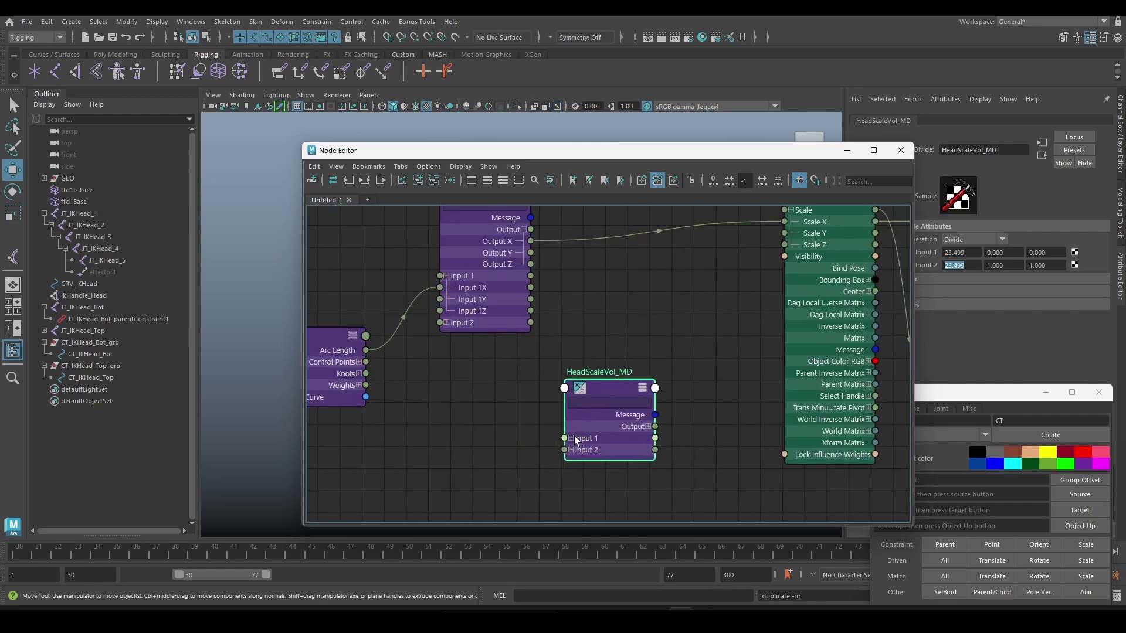
{"action": "left_click", "coordinate": [573, 438]}
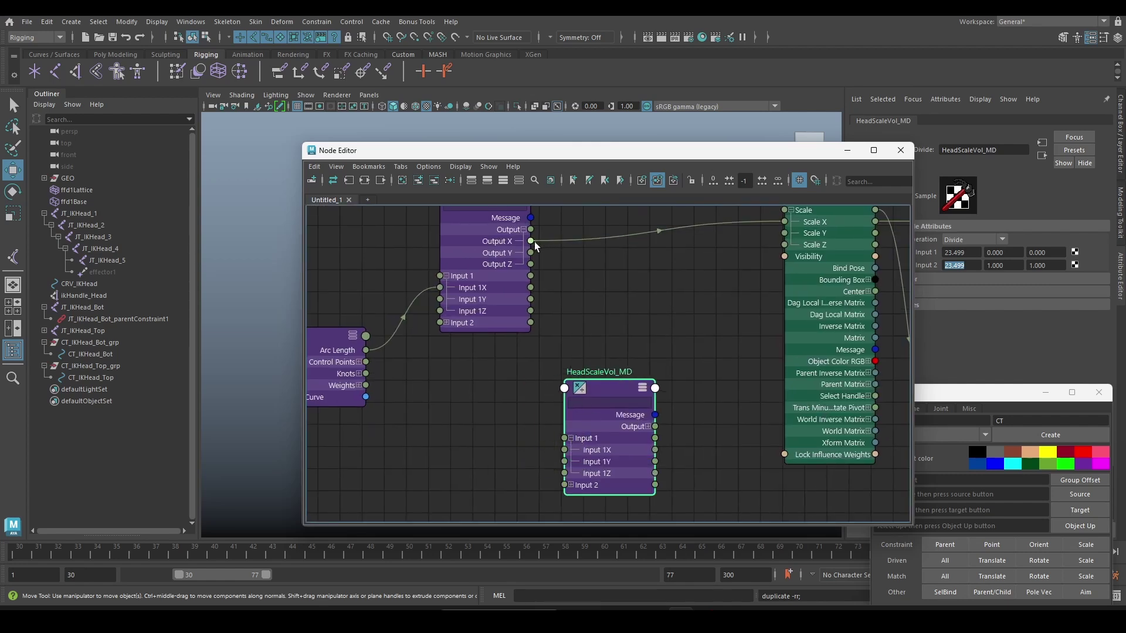
{"action": "left_click_drag", "start_coordinate": [550, 348], "coordinate": [567, 451]}
{"action": "left_click_drag", "start_coordinate": [620, 389], "coordinate": [603, 368]}
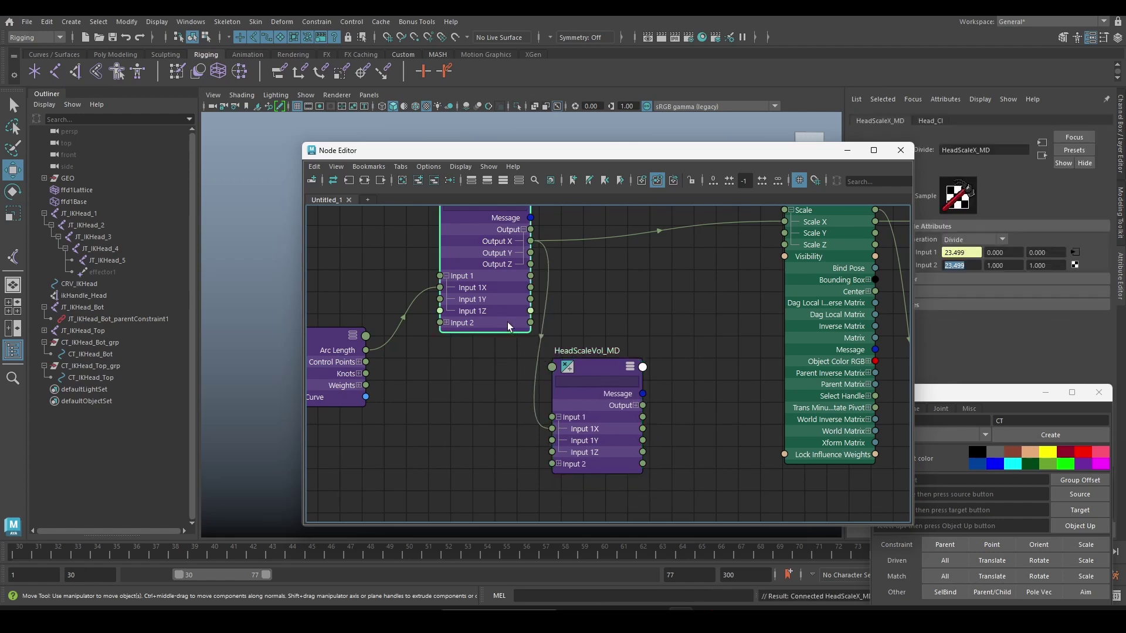
{"action": "middle_click_drag", "start_coordinate": [612, 317], "coordinate": [589, 319], "text": "alt"}
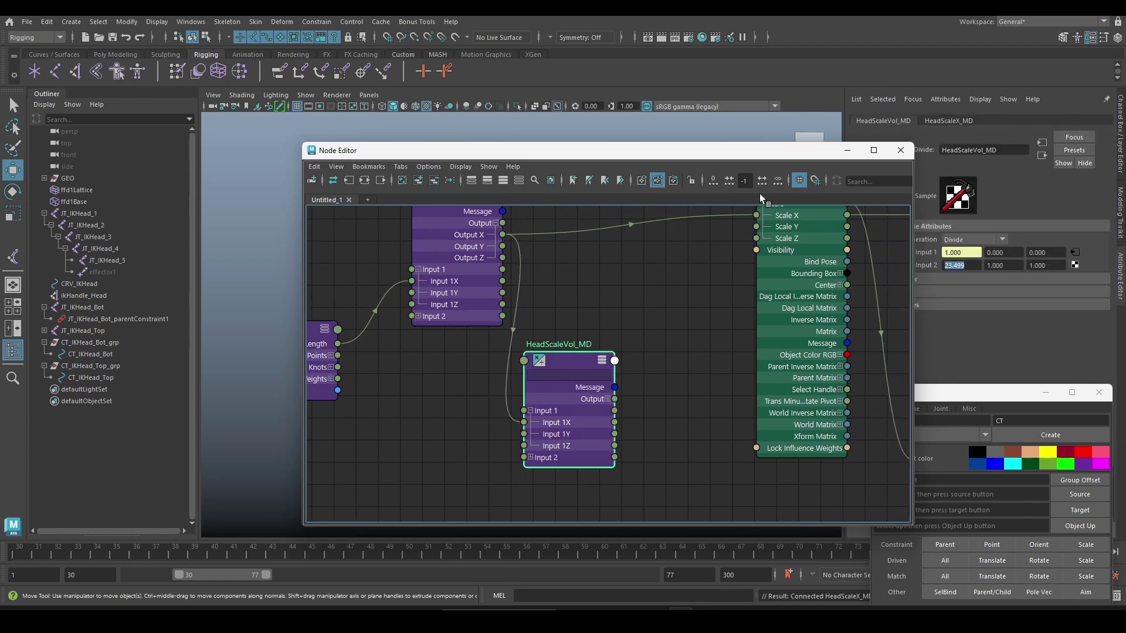
Step: Set HeadScaleVol_MD's operation to Power with Input 2 X exponent 0.7
{"action": "left_click_drag", "start_coordinate": [720, 150], "coordinate": [609, 150]}
{"action": "left_click", "coordinate": [974, 239]}
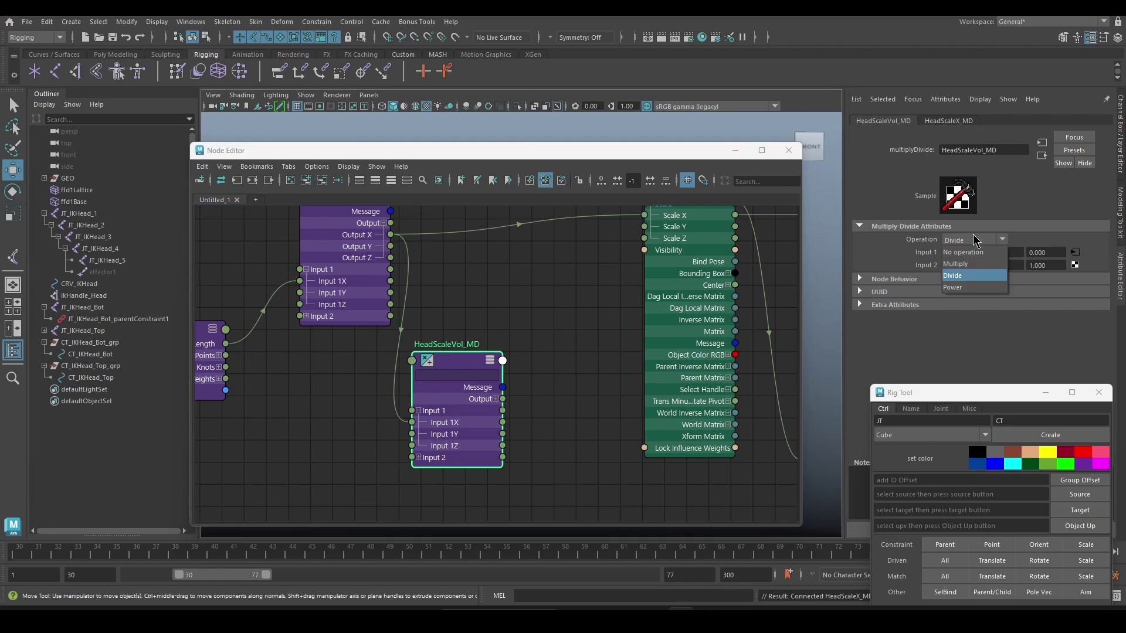
{"action": "left_click", "coordinate": [962, 287]}
{"action": "left_click", "coordinate": [965, 266]}
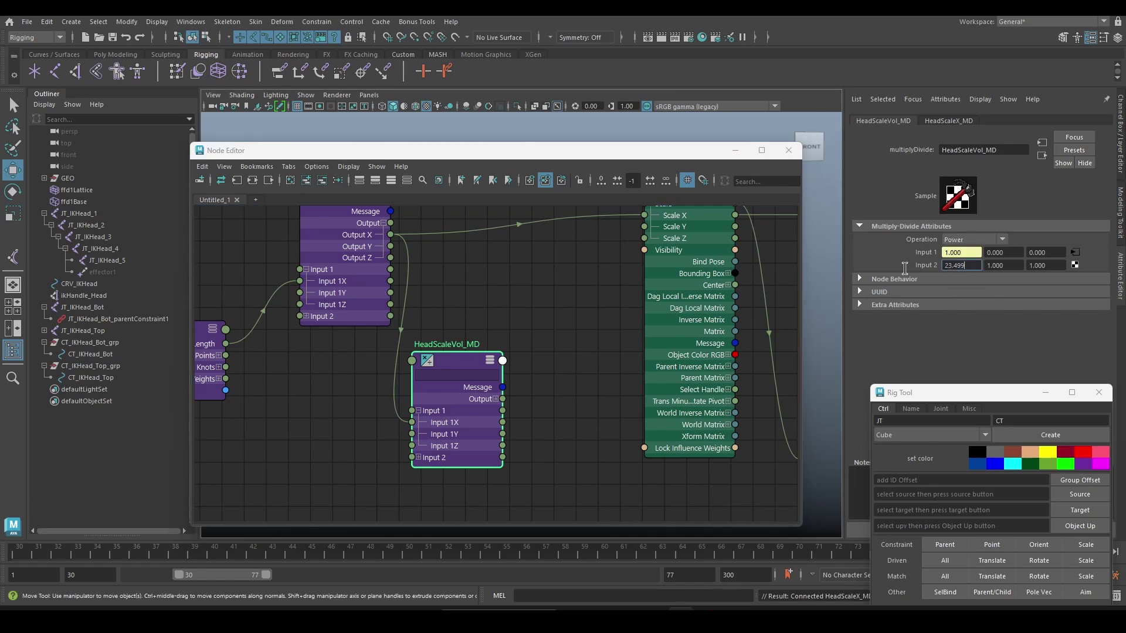
{"action": "left_click_drag", "start_coordinate": [970, 268], "coordinate": [923, 267]}
{"action": "type", "text": ".7"}
{"action": "key", "text": "Return"}
Step: Duplicate HeadScaleX_MD again and place the copy beside HeadScaleVol_MD
{"action": "middle_click_drag", "start_coordinate": [482, 299], "coordinate": [414, 325]}
{"action": "scroll", "coordinate": [414, 325], "scroll_direction": "down", "scroll_amount": 3}
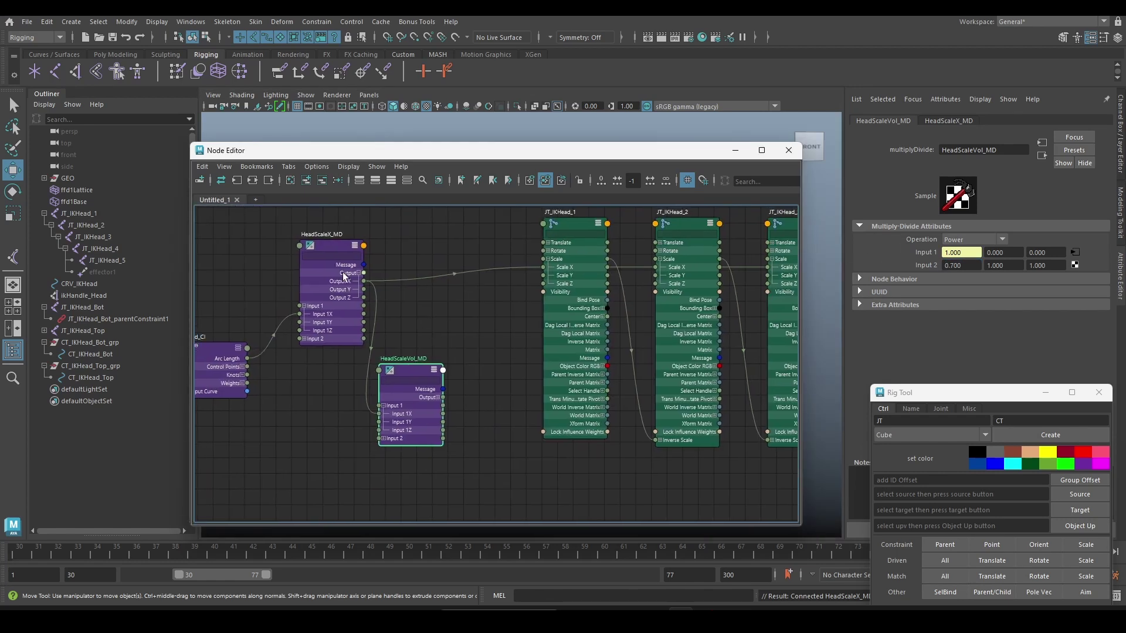
{"action": "left_click", "coordinate": [332, 244]}
{"action": "key", "text": "ctrl+d"}
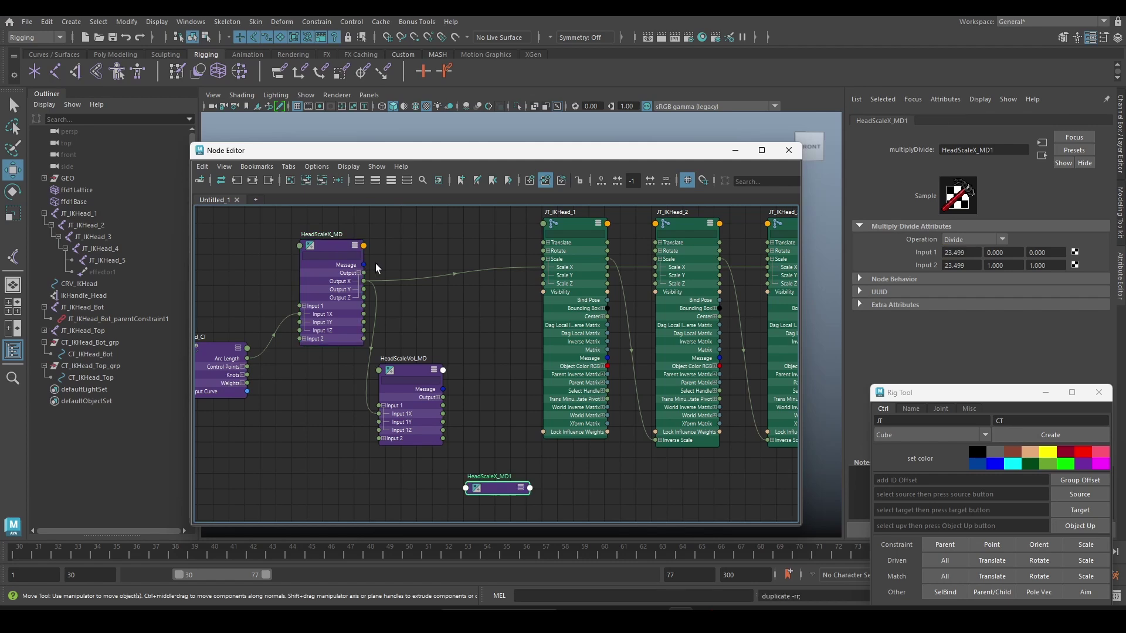
{"action": "left_click_drag", "start_coordinate": [501, 497], "coordinate": [501, 349]}
Step: Connect HeadScaleVol_MD's Output X into HeadScaleX_MD1's Input 2X
{"action": "scroll", "coordinate": [492, 329], "scroll_direction": "up", "scroll_amount": 2}
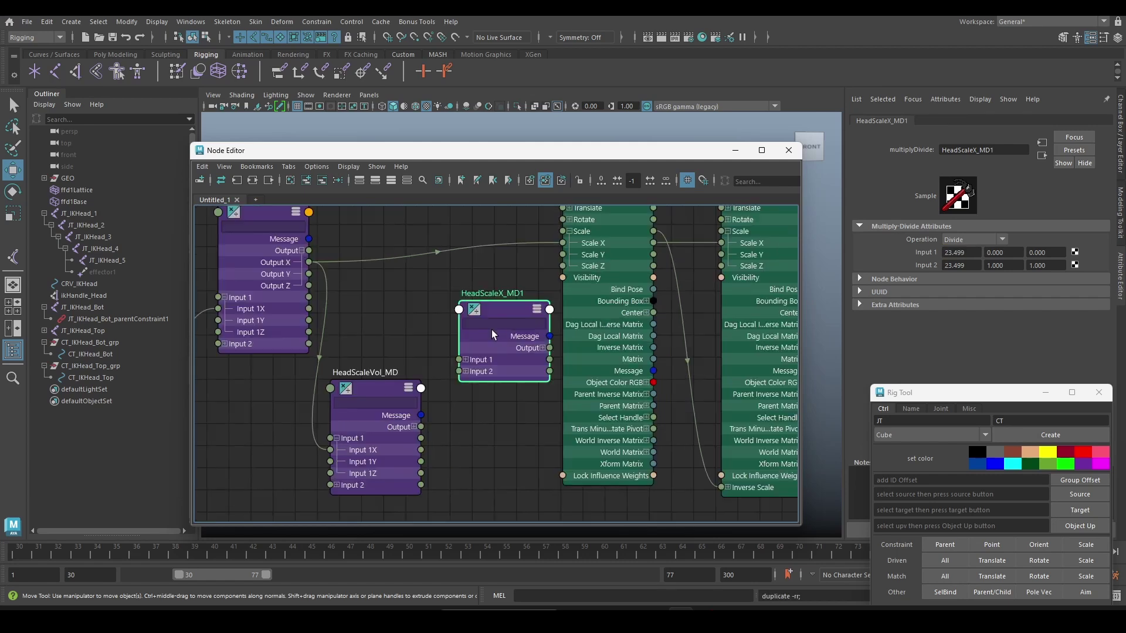
{"action": "middle_click_drag", "start_coordinate": [492, 330], "coordinate": [490, 310]}
{"action": "left_click", "coordinate": [465, 351]}
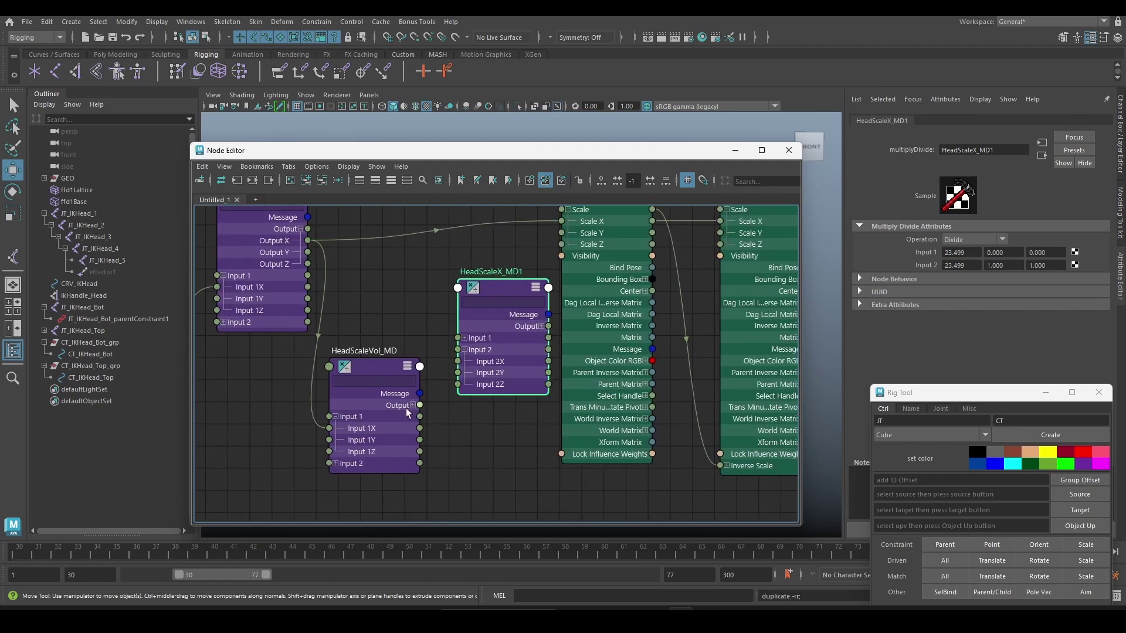
{"action": "left_click", "coordinate": [413, 405]}
{"action": "left_click_drag", "start_coordinate": [378, 367], "coordinate": [366, 361]}
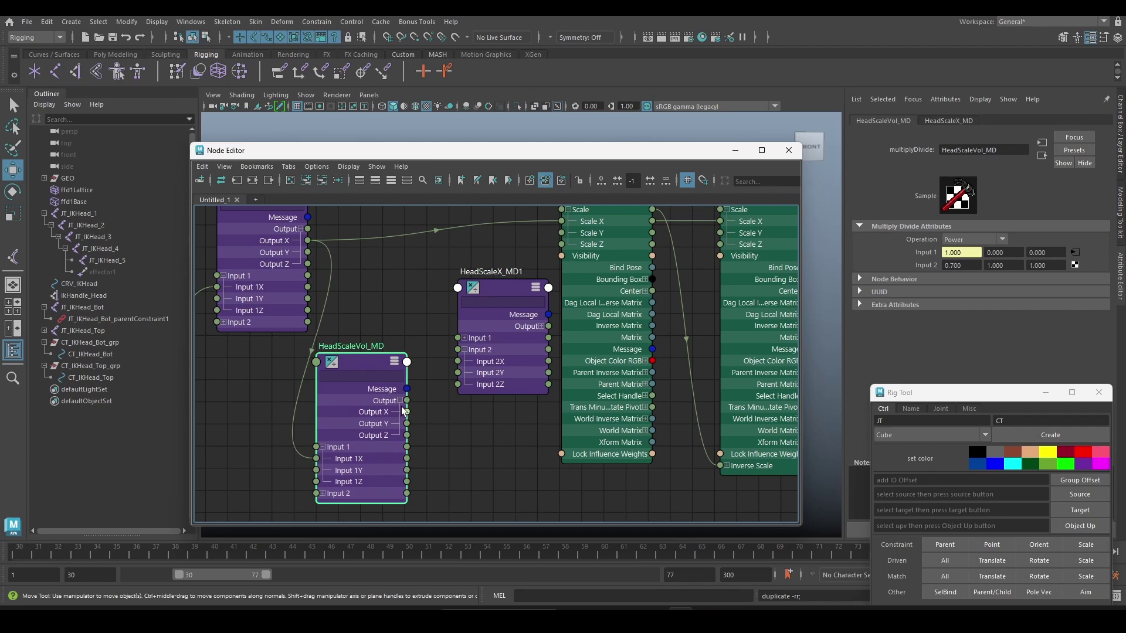
{"action": "left_click_drag", "start_coordinate": [406, 411], "coordinate": [457, 361]}
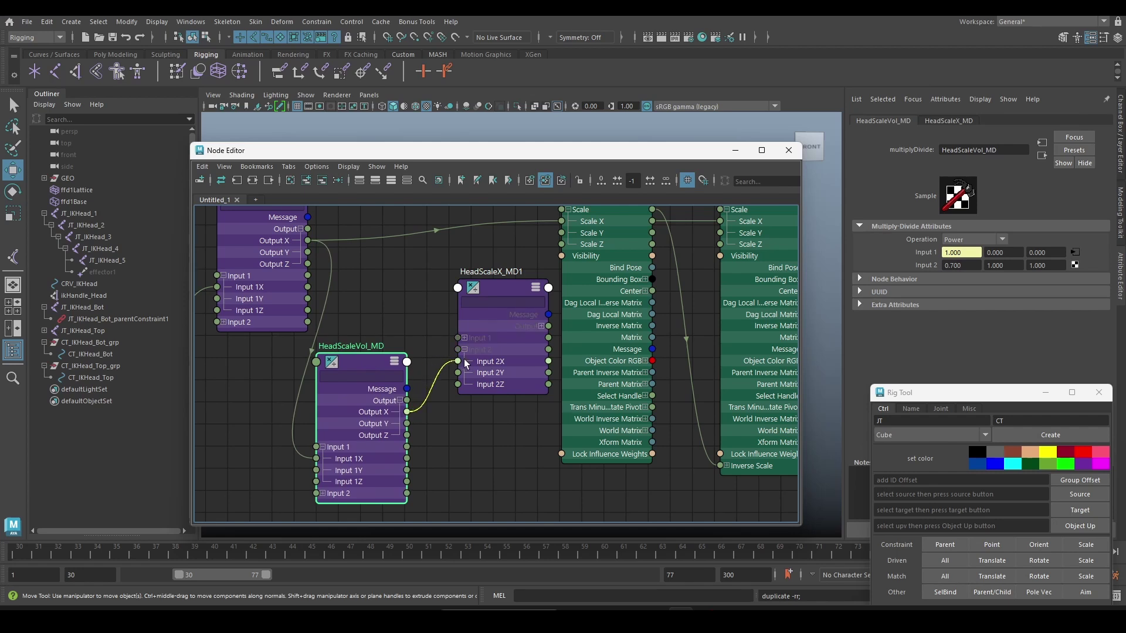
{"action": "left_click_drag", "start_coordinate": [498, 287], "coordinate": [484, 309]}
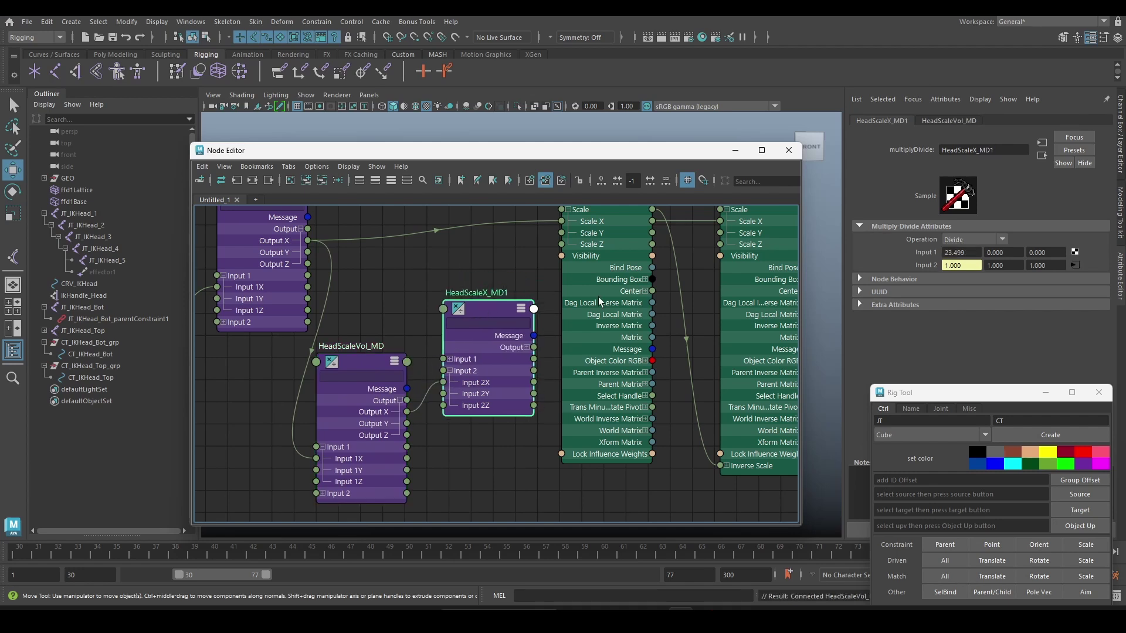
Step: Set Input 1 X to 1 and rename the node HeadScaleYZ_MD
{"action": "left_click", "coordinate": [962, 252]}
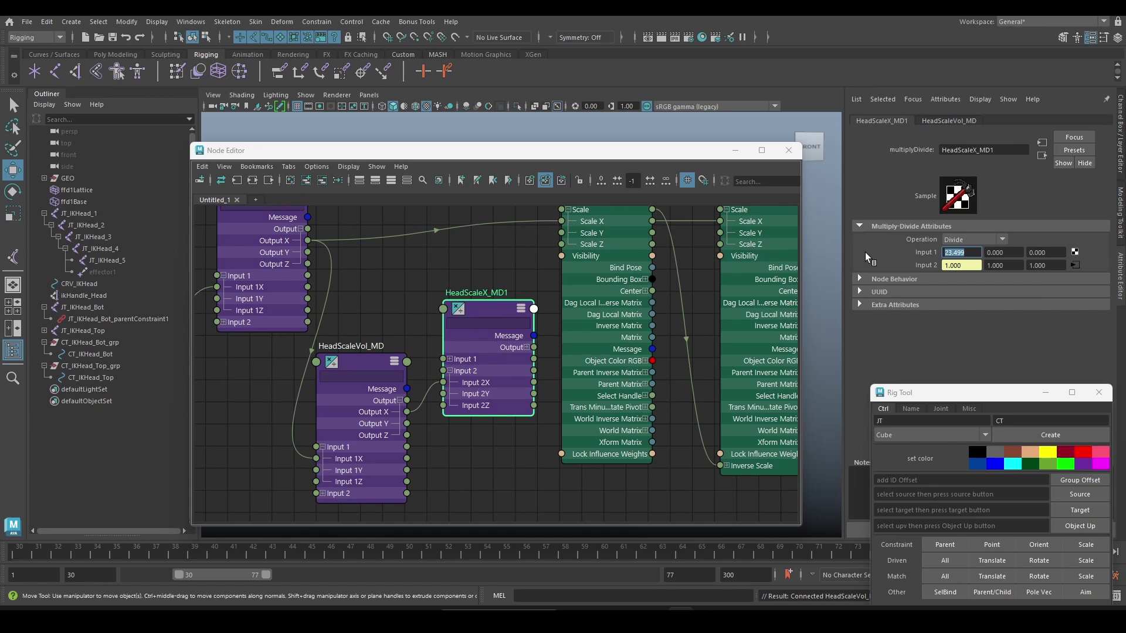
{"action": "type", "text": "1"}
{"action": "key", "text": "Return"}
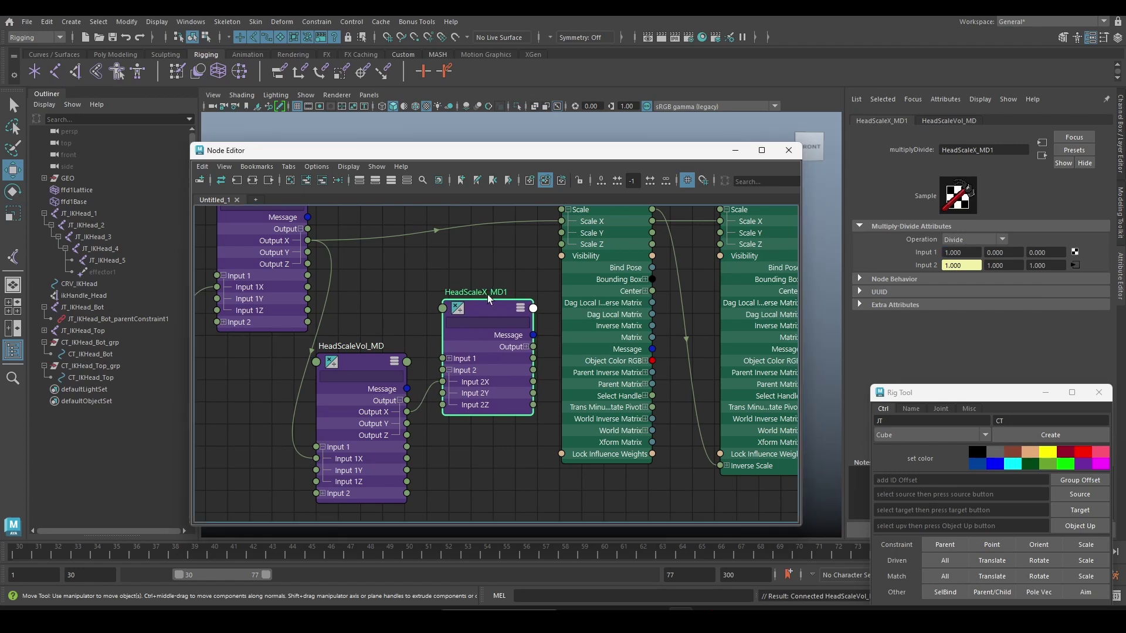
{"action": "double_click", "coordinate": [488, 293]}
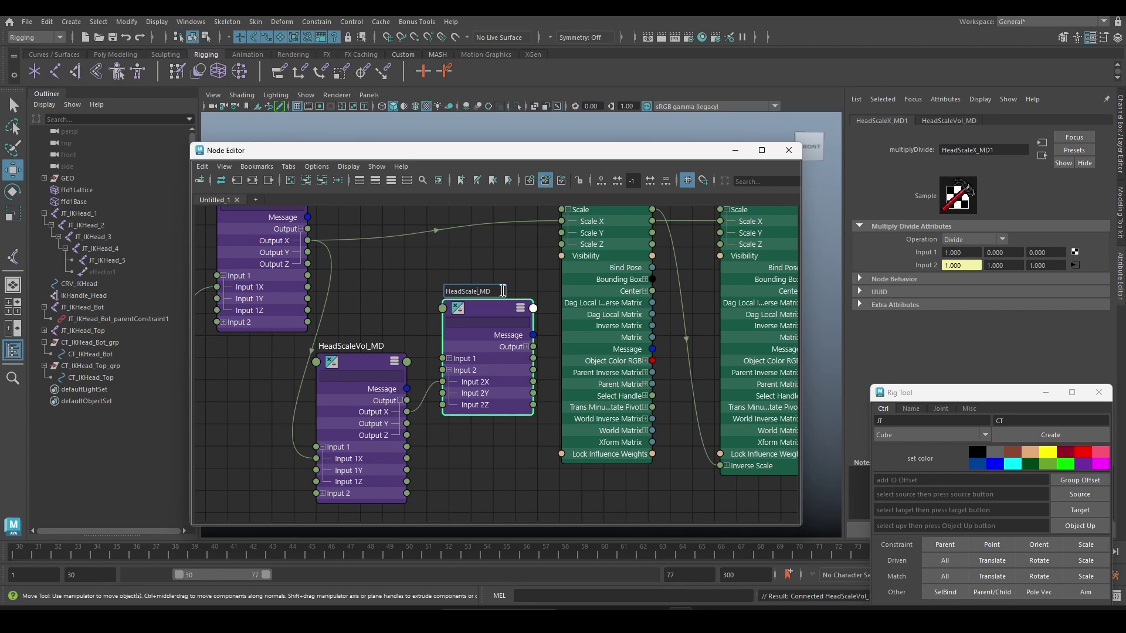
{"action": "type", "text": "YZ"}
{"action": "key", "text": "Return"}
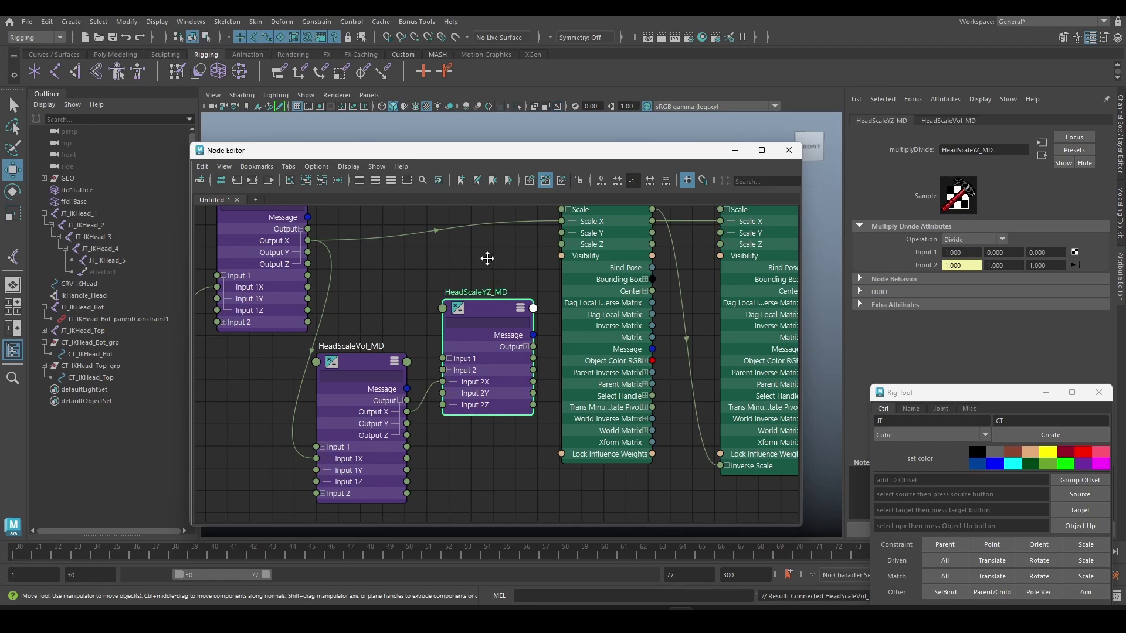
Step: Expose HeadScaleYZ_MD's Output X and undo a mistaken link to the first joint's Scale Y
{"action": "middle_click_drag", "start_coordinate": [487, 258], "coordinate": [457, 305]}
{"action": "left_click_drag", "start_coordinate": [463, 353], "coordinate": [454, 317]}
{"action": "left_click", "coordinate": [487, 358]}
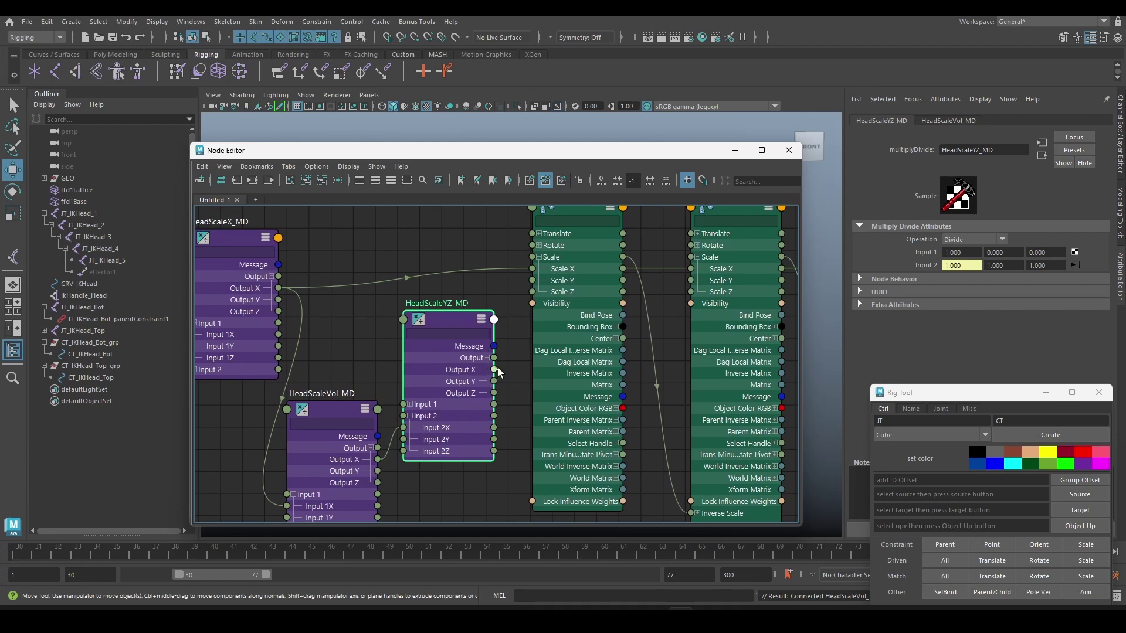
{"action": "left_click_drag", "start_coordinate": [494, 369], "coordinate": [532, 281]}
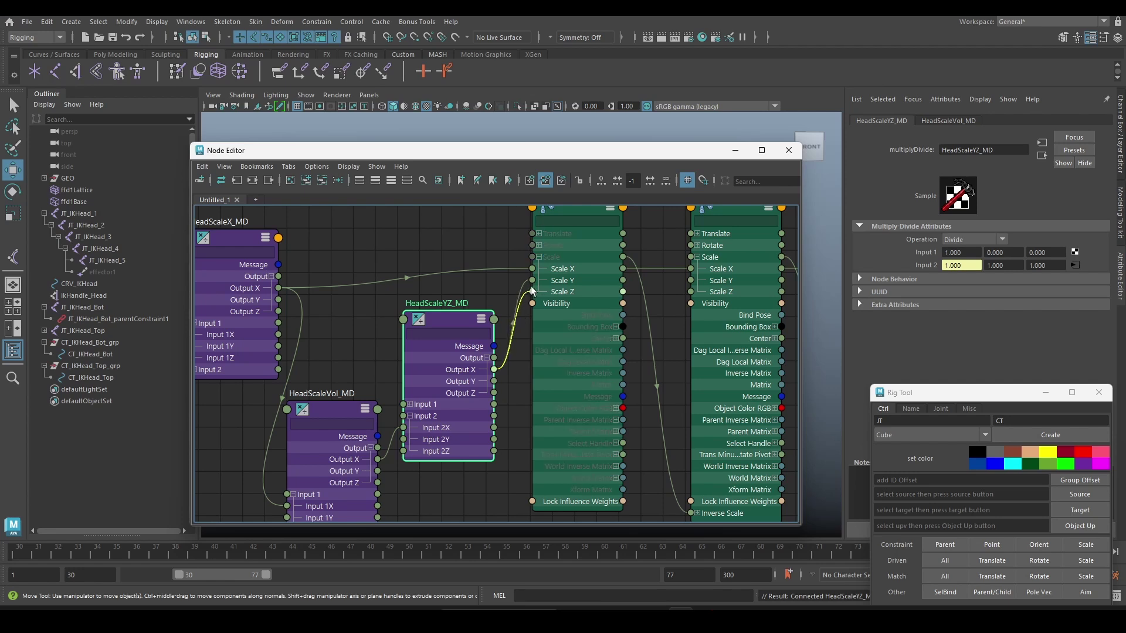
{"action": "middle_click_drag", "start_coordinate": [749, 282], "coordinate": [617, 277], "text": "alt"}
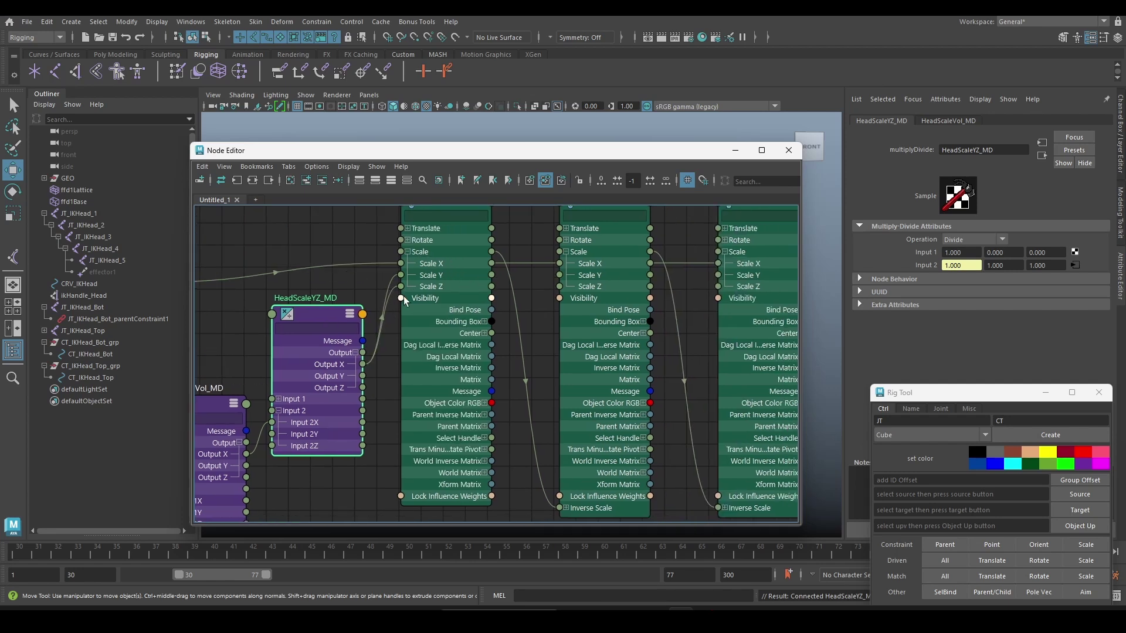
{"action": "key", "text": "ctrl+z"}
Step: Move JT_IKHead_1 aside and connect HeadScaleYZ_MD Output X to JT_IKHead_2's Scale Y and Z
{"action": "scroll", "coordinate": [444, 298], "scroll_direction": "down", "scroll_amount": 3}
{"action": "left_click", "coordinate": [448, 224]}
{"action": "key", "text": "1"}
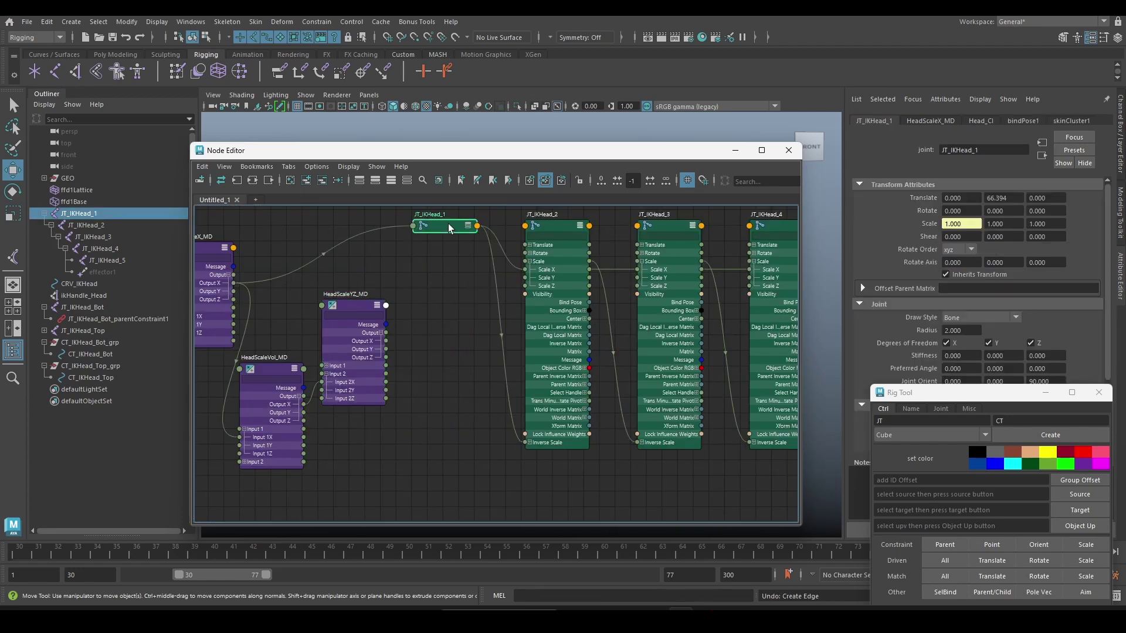
{"action": "left_click_drag", "start_coordinate": [449, 224], "coordinate": [439, 508]}
{"action": "scroll", "coordinate": [485, 342], "scroll_direction": "up", "scroll_amount": 2}
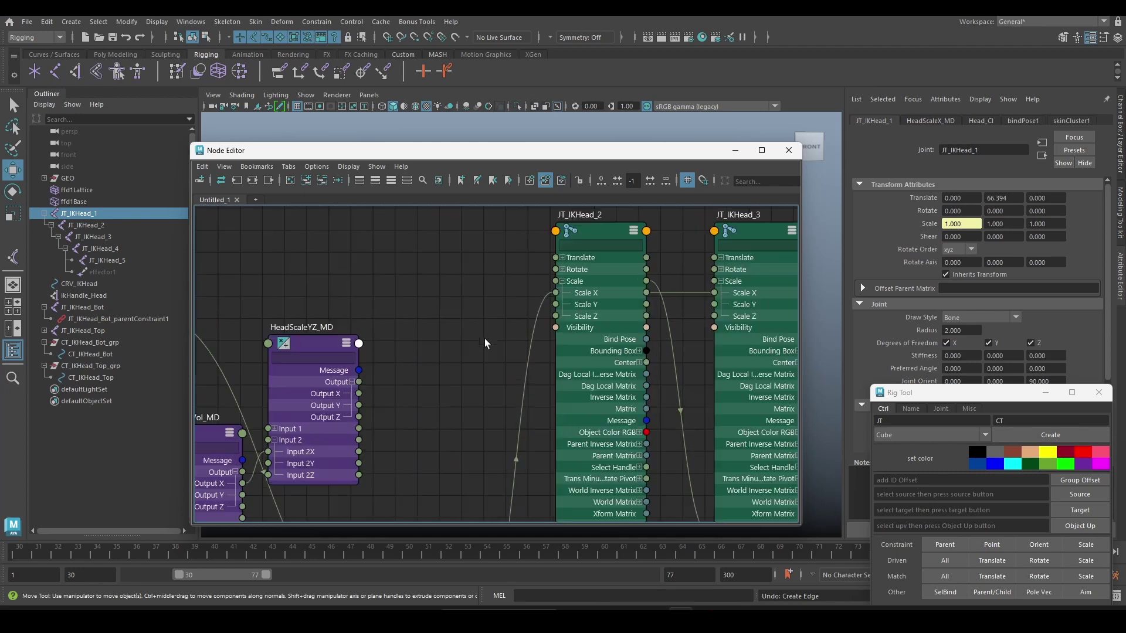
{"action": "scroll", "coordinate": [485, 316], "scroll_direction": "up", "scroll_amount": 1}
{"action": "left_click", "coordinate": [573, 248]}
{"action": "left_click_drag", "start_coordinate": [573, 248], "coordinate": [508, 266]}
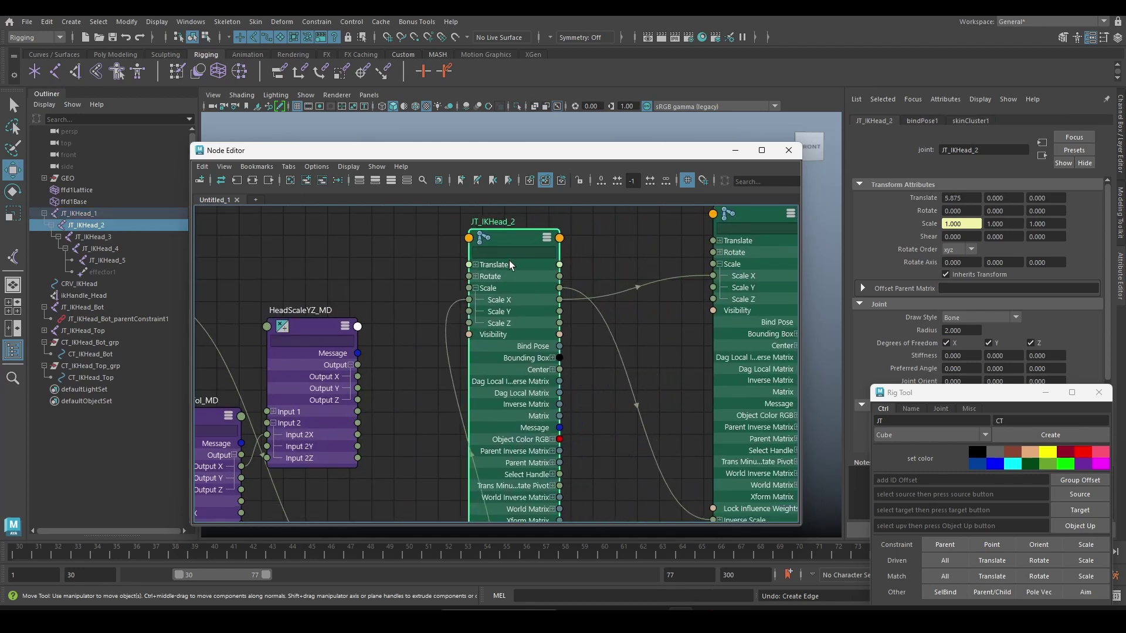
{"action": "left_click_drag", "start_coordinate": [356, 378], "coordinate": [469, 312]}
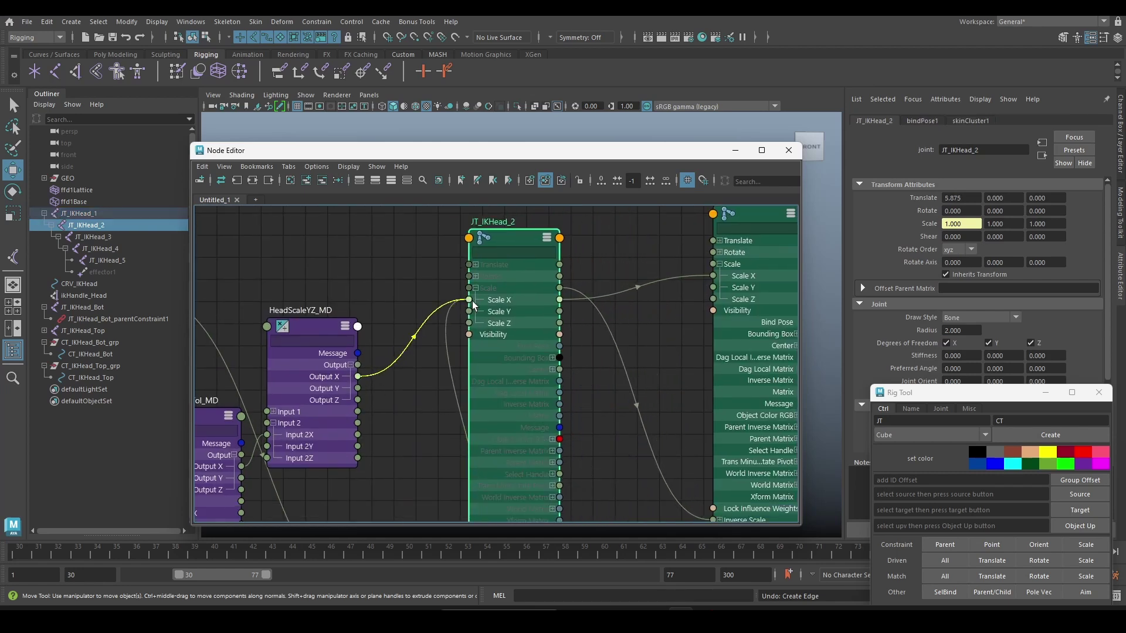
{"action": "left_click_drag", "start_coordinate": [358, 378], "coordinate": [470, 324]}
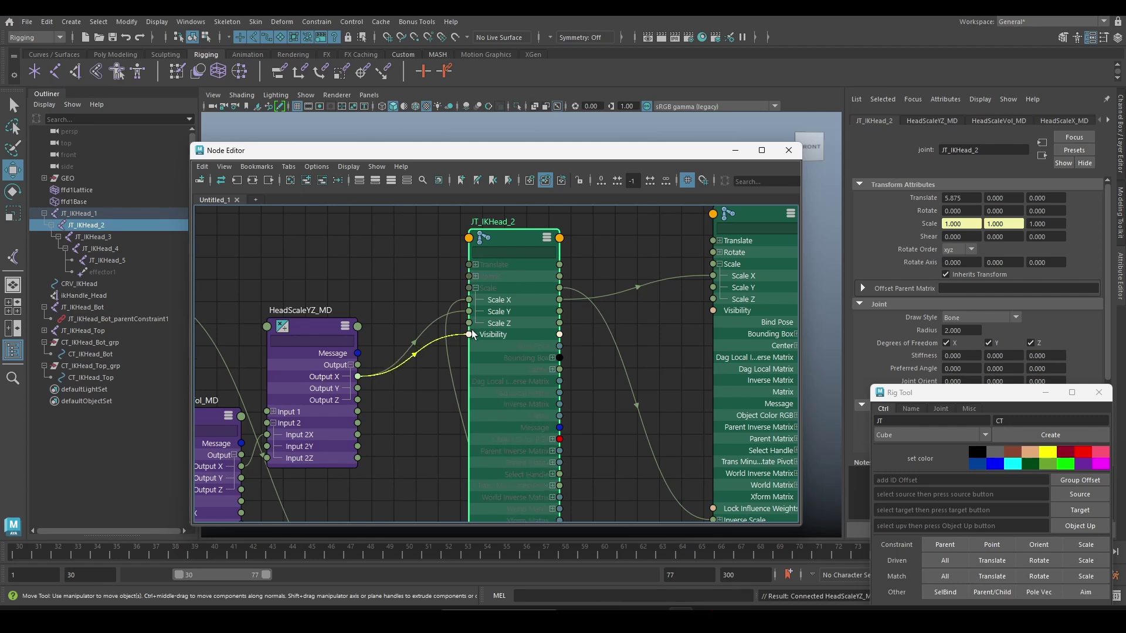
Step: Chain JT_IKHead_2's Scale Y and Z into the following joints' Scale Y and Z
{"action": "middle_click_drag", "start_coordinate": [722, 331], "coordinate": [590, 331]}
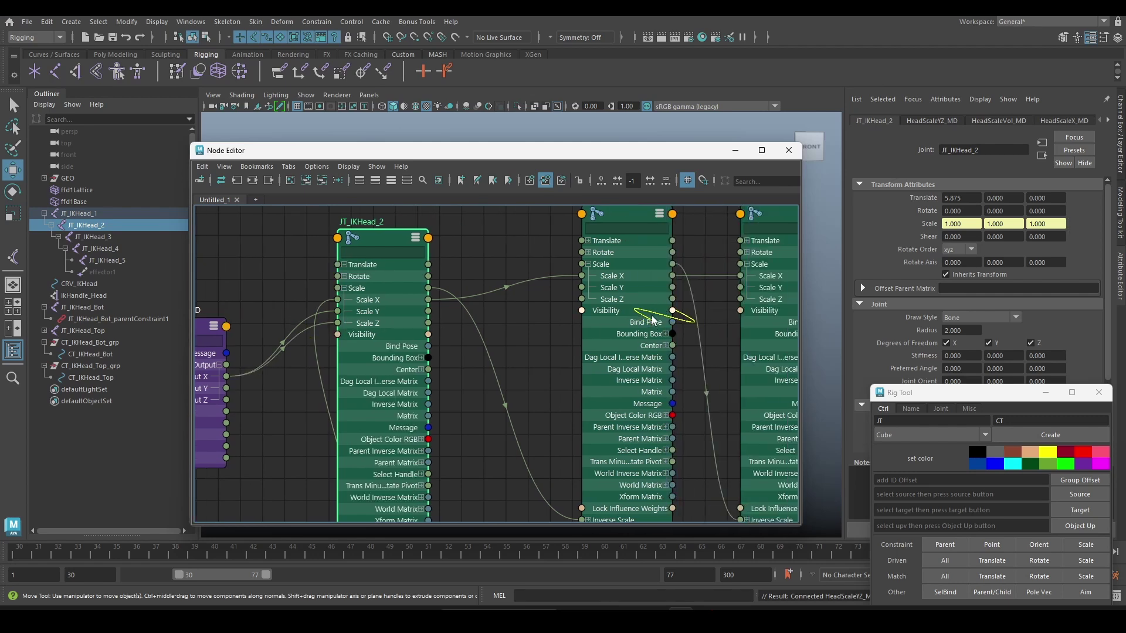
{"action": "left_click", "coordinate": [538, 333]}
{"action": "left_click_drag", "start_coordinate": [428, 311], "coordinate": [581, 288]}
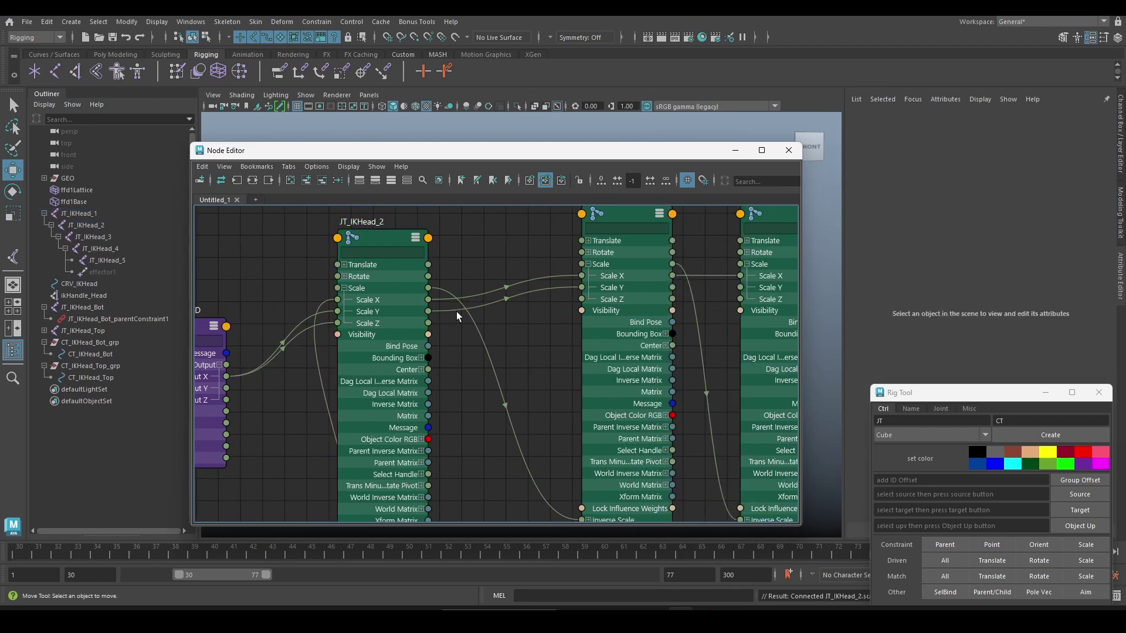
{"action": "left_click_drag", "start_coordinate": [431, 324], "coordinate": [589, 295]}
{"action": "middle_click_drag", "start_coordinate": [454, 334], "coordinate": [287, 320]}
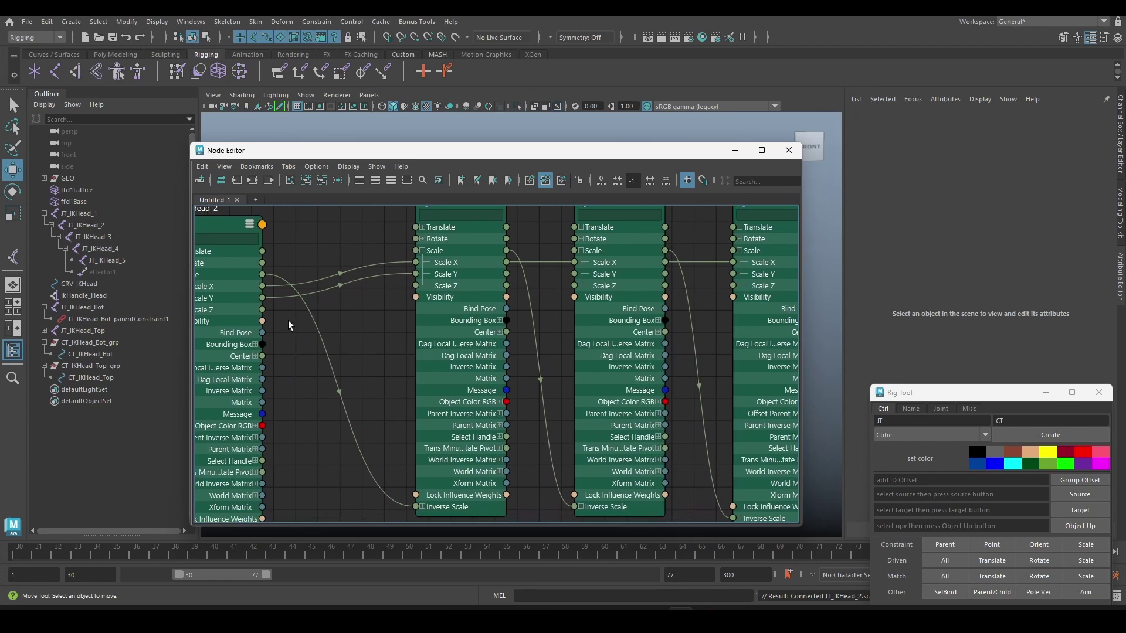
{"action": "left_click_drag", "start_coordinate": [375, 286], "coordinate": [416, 286]}
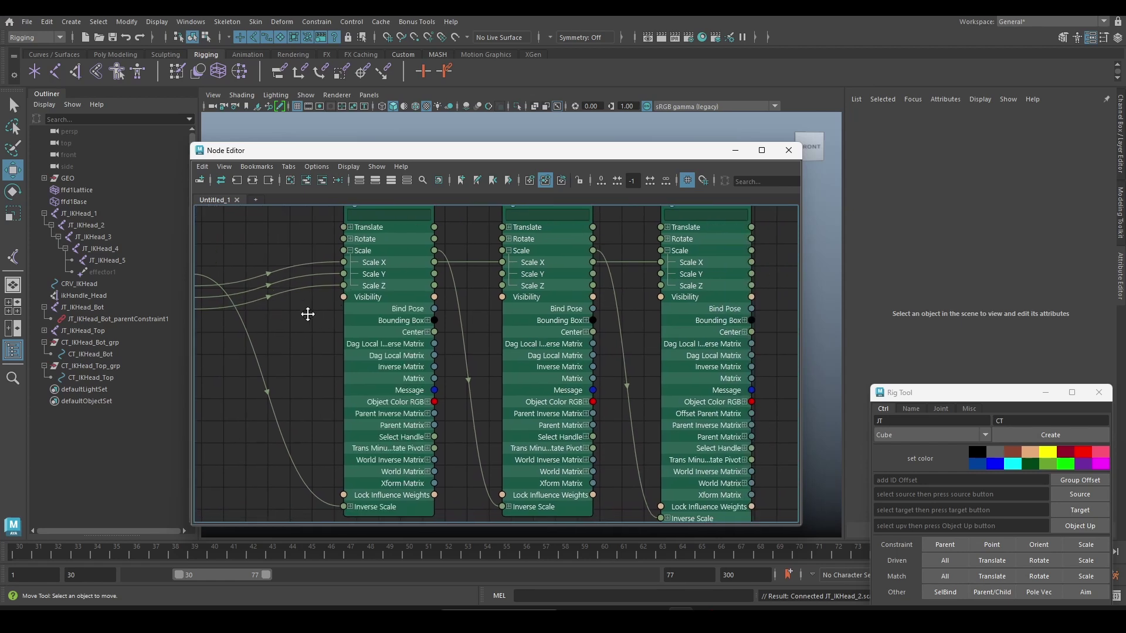
{"action": "middle_click_drag", "start_coordinate": [415, 286], "coordinate": [329, 287]}
{"action": "mouse_move", "coordinate": [423, 272]}
{"action": "left_mouse_down"}
{"action": "mouse_move", "coordinate": [488, 275]}
{"action": "mouse_move", "coordinate": [487, 286]}
{"action": "left_mouse_up"}
{"action": "scroll", "coordinate": [466, 307], "scroll_direction": "down", "scroll_amount": 3}
{"action": "scroll", "coordinate": [451, 312], "scroll_direction": "up", "scroll_amount": 1}
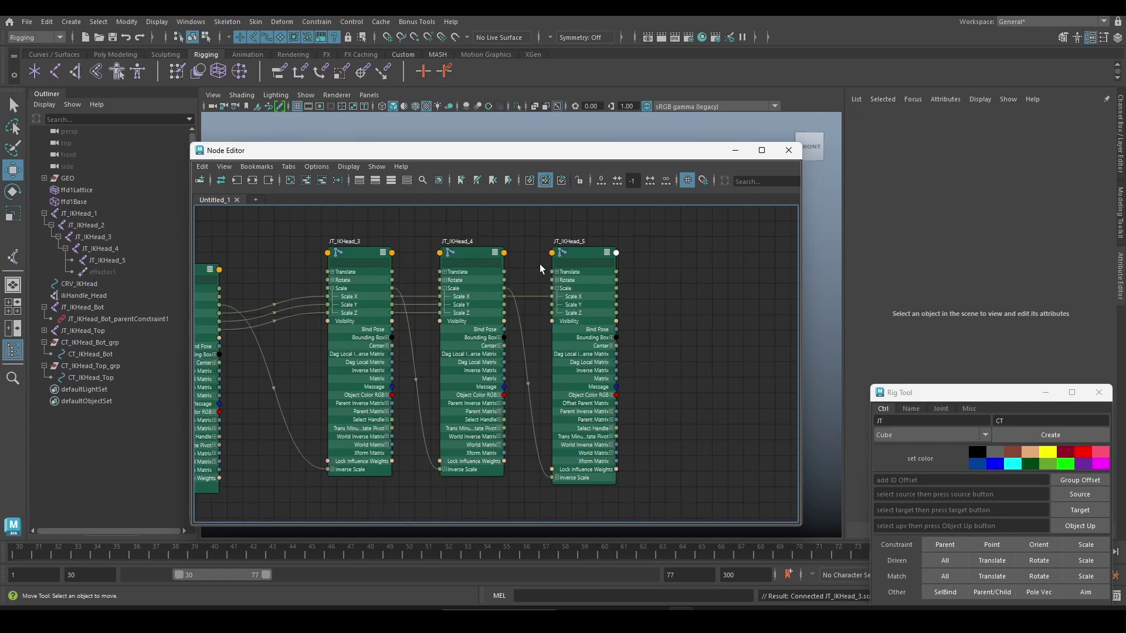
{"action": "left_click_drag", "start_coordinate": [578, 252], "coordinate": [596, 448]}
Step: Test the head stretch by moving the top and bottom head controls
{"action": "key", "text": "1"}
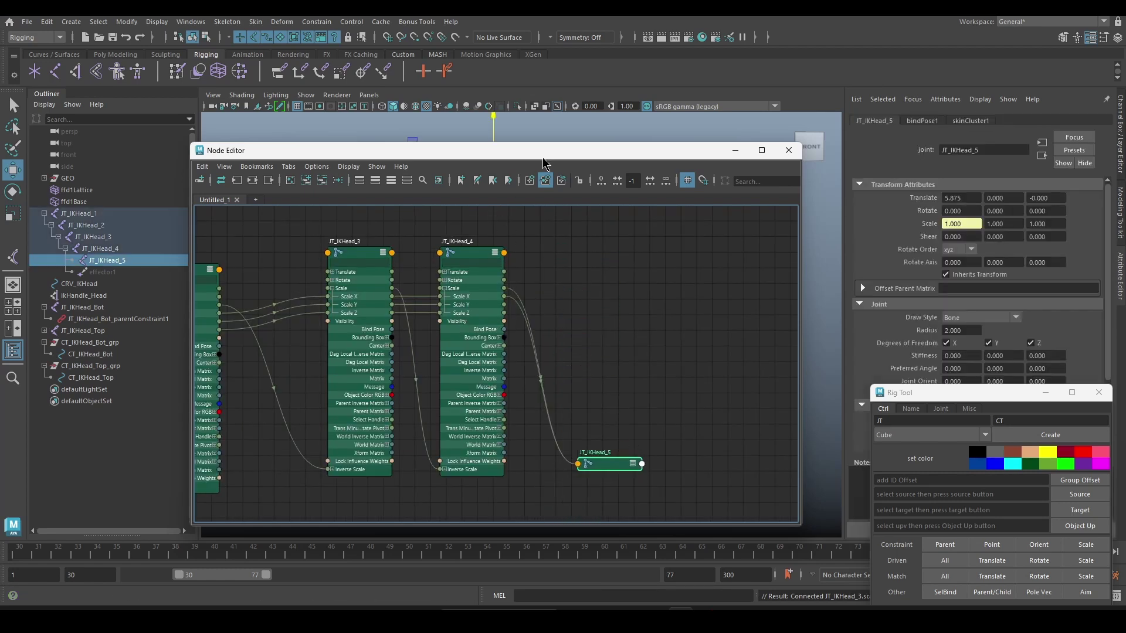
{"action": "left_click_drag", "start_coordinate": [548, 153], "coordinate": [553, 448]}
{"action": "left_click", "coordinate": [497, 210]}
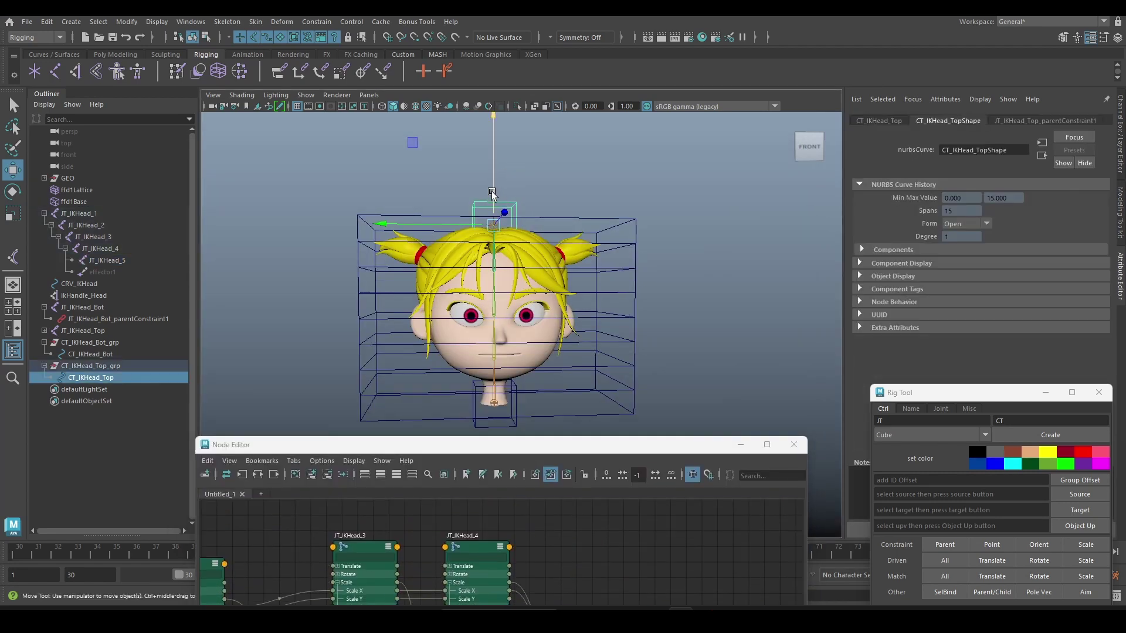
{"action": "mouse_move", "coordinate": [494, 200]}
{"action": "left_mouse_down"}
{"action": "mouse_move", "coordinate": [490, 71]}
{"action": "mouse_move", "coordinate": [530, 127]}
{"action": "mouse_move", "coordinate": [530, 160]}
{"action": "left_mouse_up"}
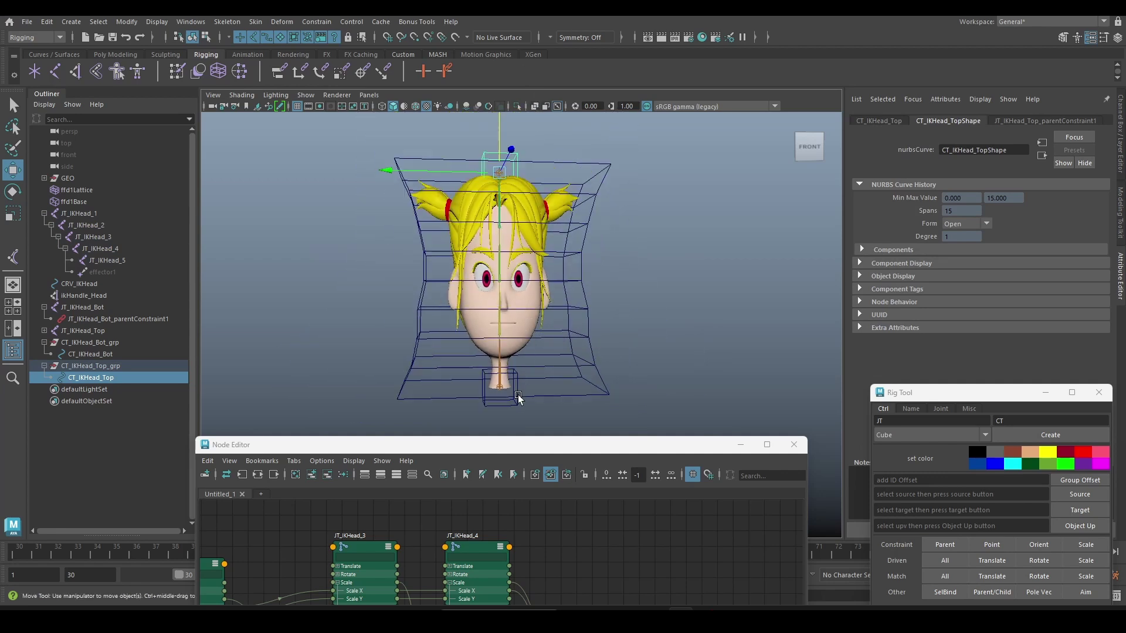
{"action": "left_click", "coordinate": [512, 418]}
{"action": "mouse_move", "coordinate": [511, 418]}
{"action": "left_mouse_down"}
{"action": "mouse_move", "coordinate": [479, 380]}
{"action": "mouse_move", "coordinate": [514, 409]}
{"action": "left_mouse_up"}
Step: Select ffd1Lattice in point mode and marquee-select its middle row of points
{"action": "left_click", "coordinate": [576, 283]}
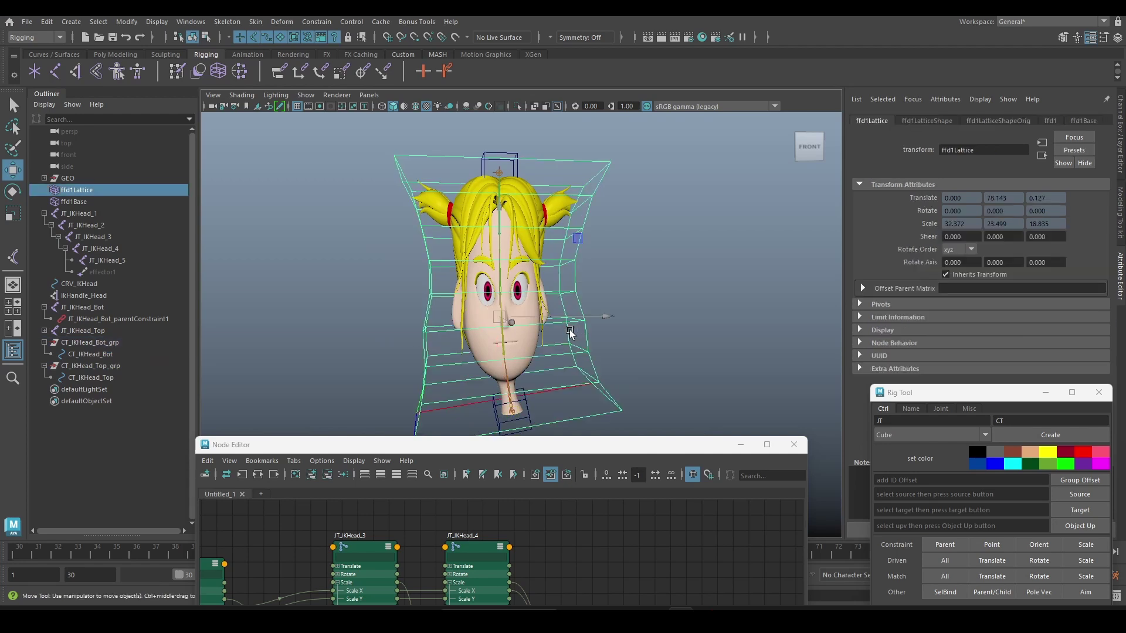
{"action": "left_click", "coordinate": [1121, 213]}
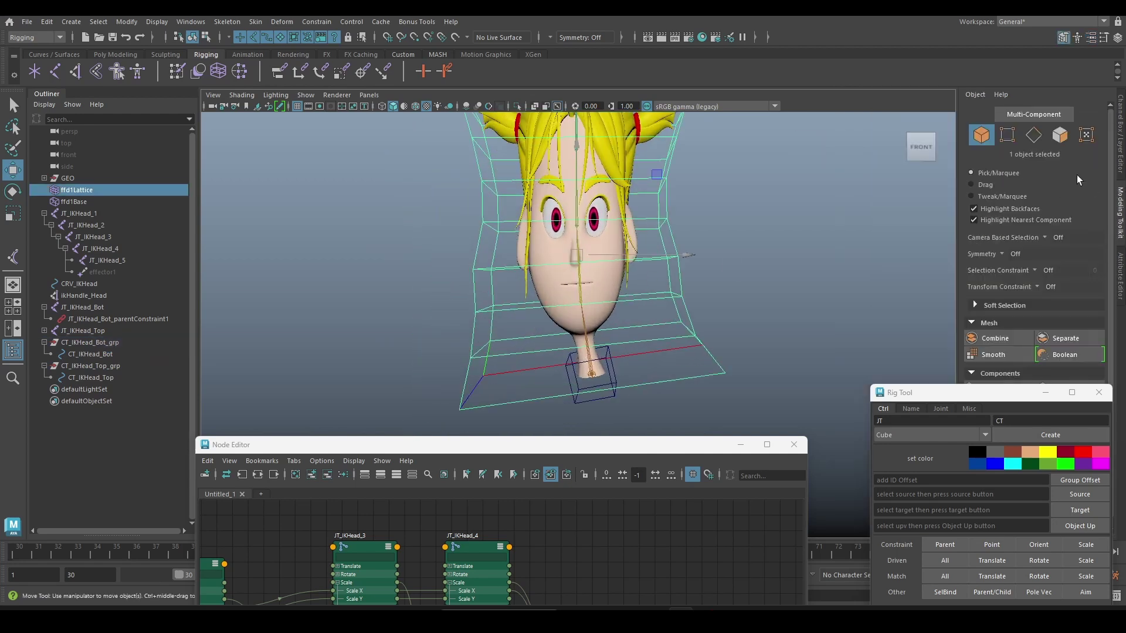
{"action": "left_click", "coordinate": [1008, 135]}
{"action": "left_click_drag", "start_coordinate": [460, 246], "coordinate": [698, 289]}
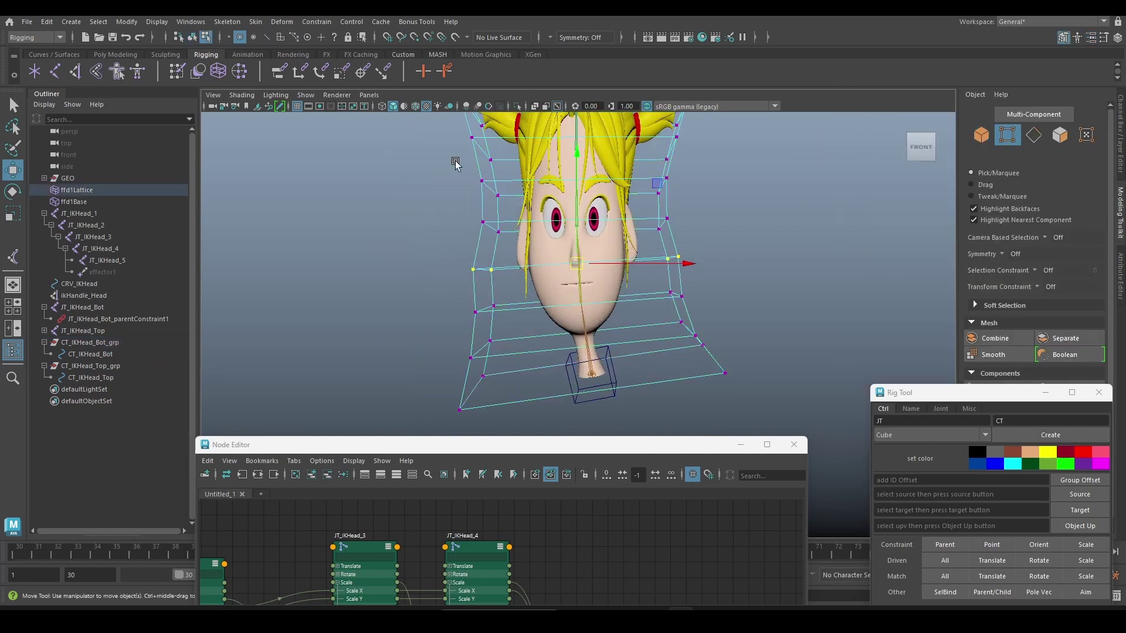
{"action": "left_click", "coordinate": [190, 22]}
{"action": "mouse_move", "coordinate": [217, 79]}
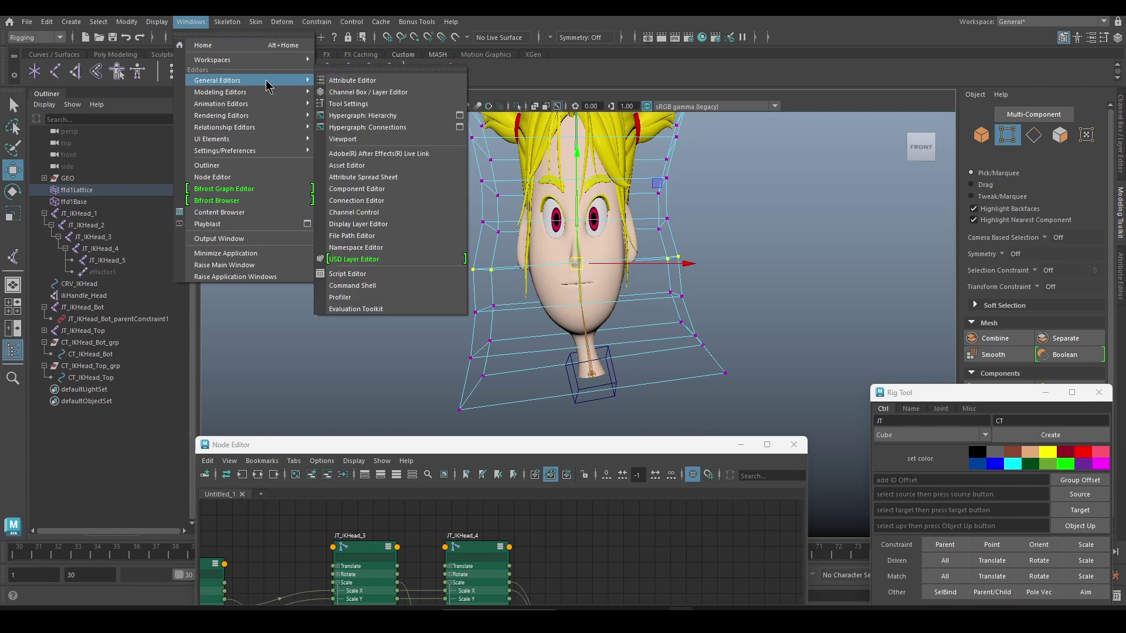
Step: In the Component Editor, set the four middle points' JT_IKHead_2 weight to 0.754
{"action": "left_click", "coordinate": [385, 190]}
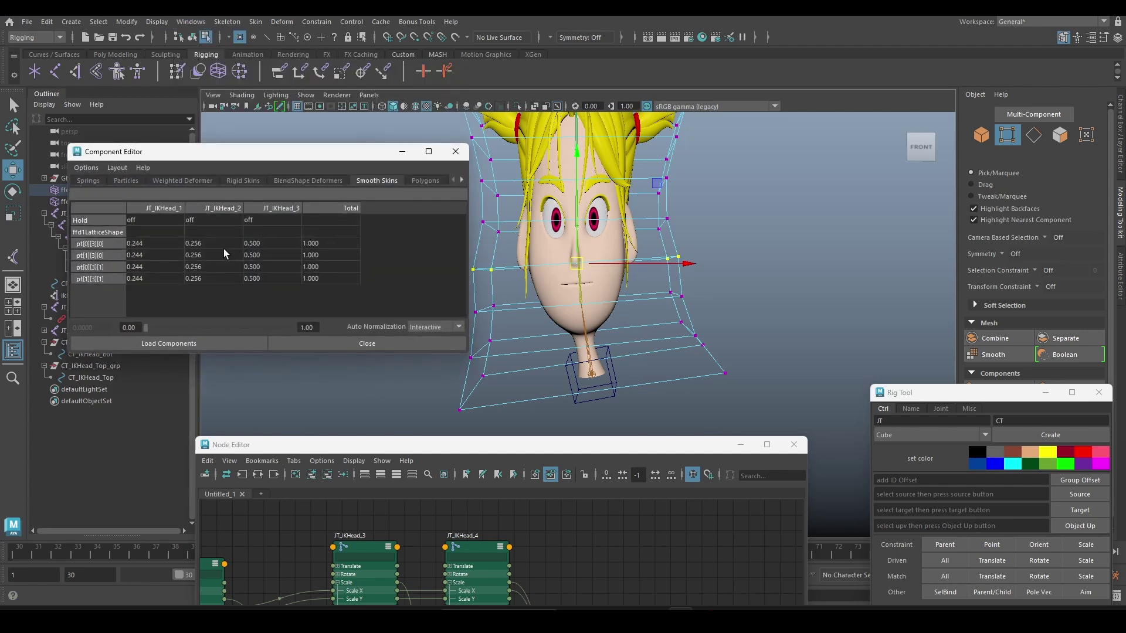
{"action": "left_click_drag", "start_coordinate": [199, 248], "coordinate": [188, 279]}
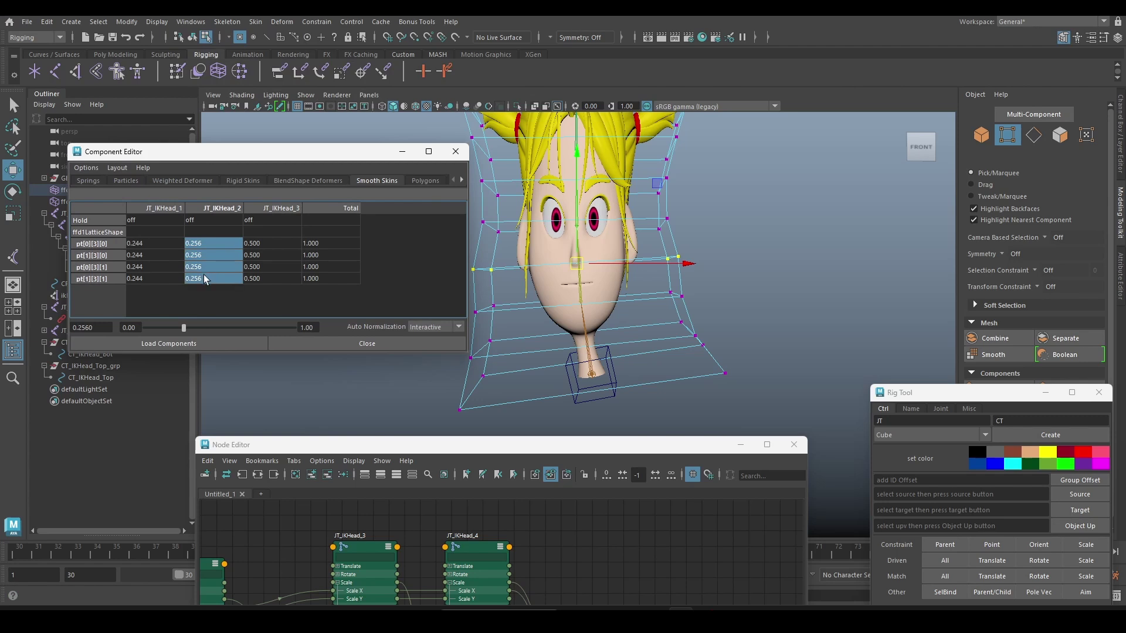
{"action": "left_click_drag", "start_coordinate": [184, 330], "coordinate": [251, 326]}
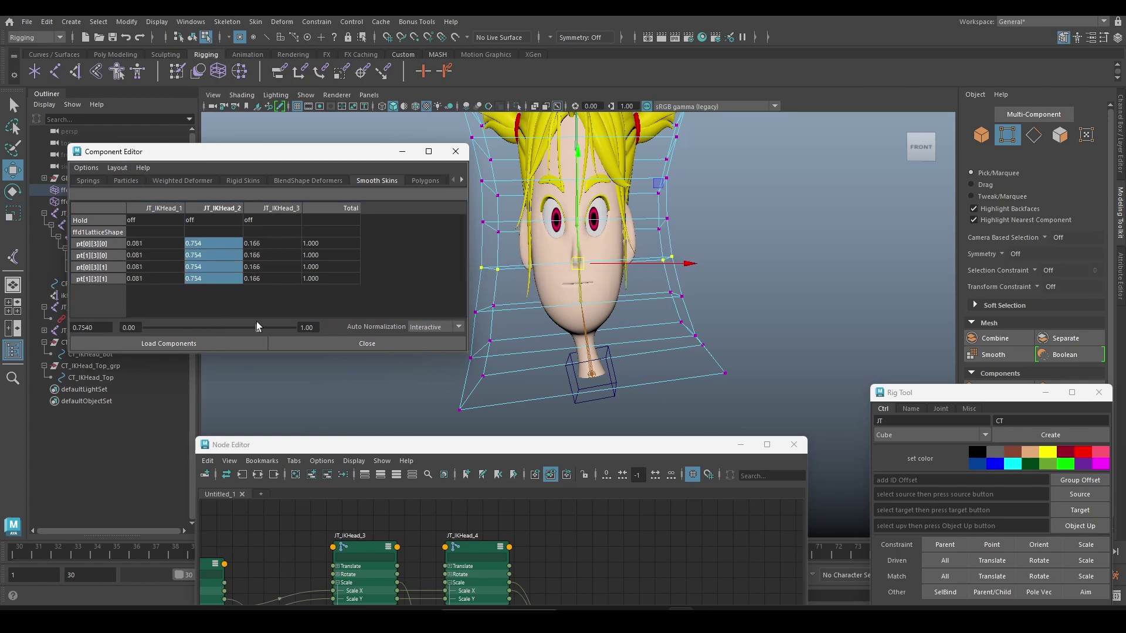
{"action": "mouse_move", "coordinate": [512, 270]}
{"action": "left_mouse_down", "text": "alt"}
{"action": "mouse_move", "coordinate": [648, 280]}
{"action": "mouse_move", "coordinate": [984, 146]}
{"action": "left_mouse_up", "text": "alt"}
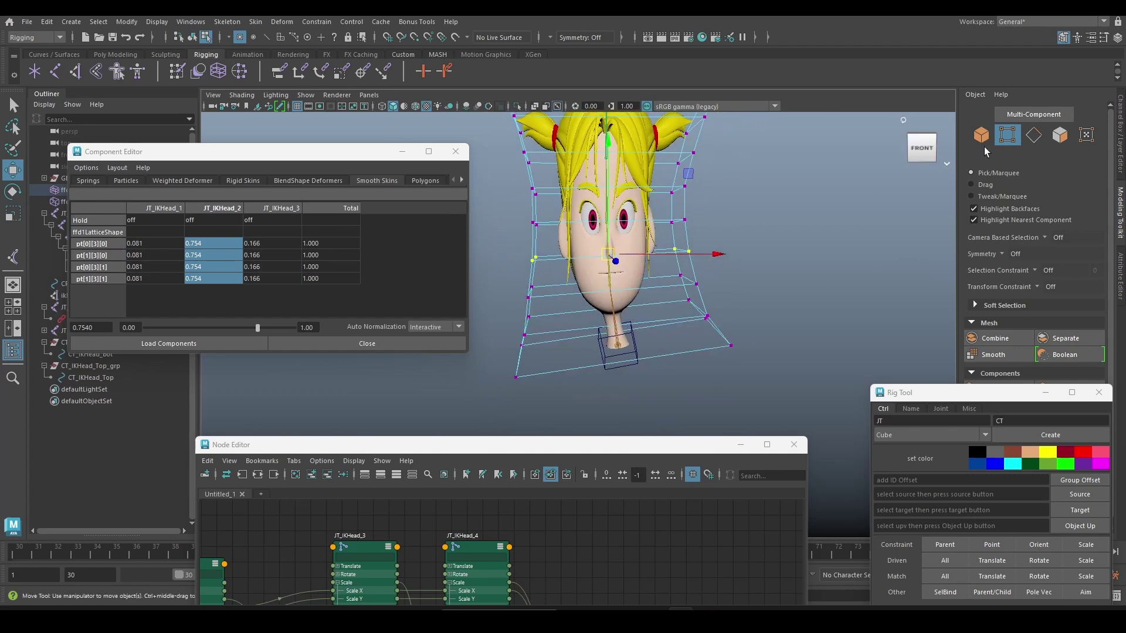
{"action": "left_click", "coordinate": [983, 144]}
{"action": "left_click", "coordinate": [456, 152]}
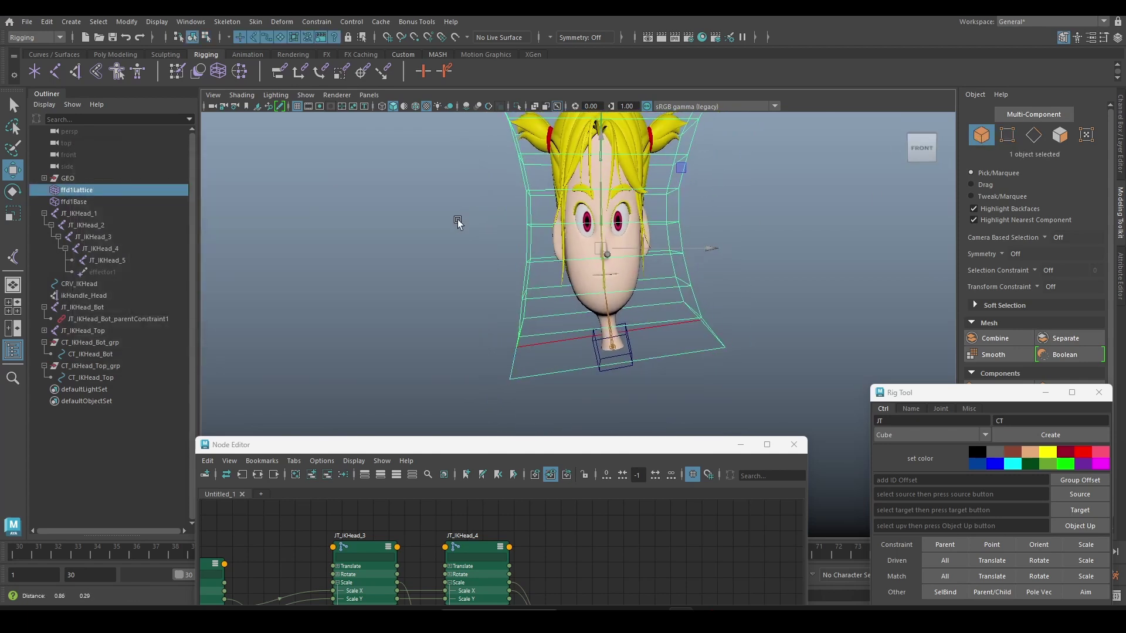
{"action": "middle_click_drag", "start_coordinate": [458, 222], "coordinate": [540, 297], "text": "alt"}
Step: Move the neck control CT_IKHead_Bot to test the rig and bring the HeadScale nodes into view
{"action": "left_click", "coordinate": [540, 296]}
{"action": "right_click_drag", "start_coordinate": [540, 296], "coordinate": [594, 304], "text": "alt"}
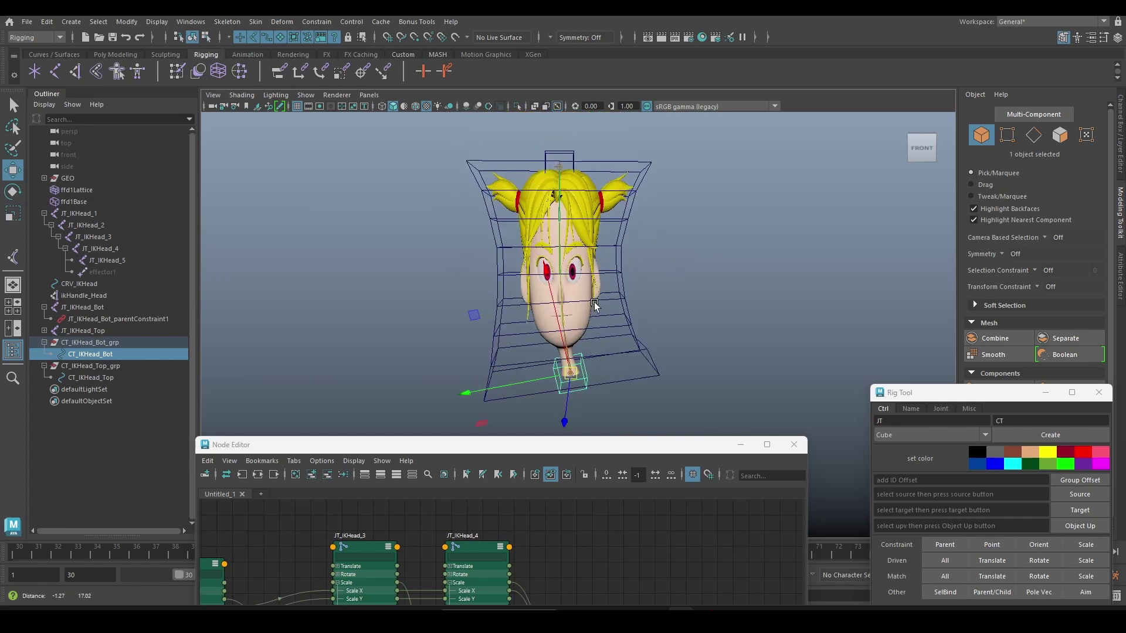
{"action": "middle_click_drag", "start_coordinate": [595, 304], "coordinate": [589, 267], "text": "alt"}
{"action": "left_click_drag", "start_coordinate": [498, 445], "coordinate": [809, 364]}
{"action": "middle_click_drag", "start_coordinate": [709, 291], "coordinate": [540, 275], "text": "alt"}
{"action": "left_click_drag", "start_coordinate": [608, 365], "coordinate": [584, 194]}
{"action": "middle_click_drag", "start_coordinate": [571, 303], "coordinate": [875, 302], "text": "alt"}
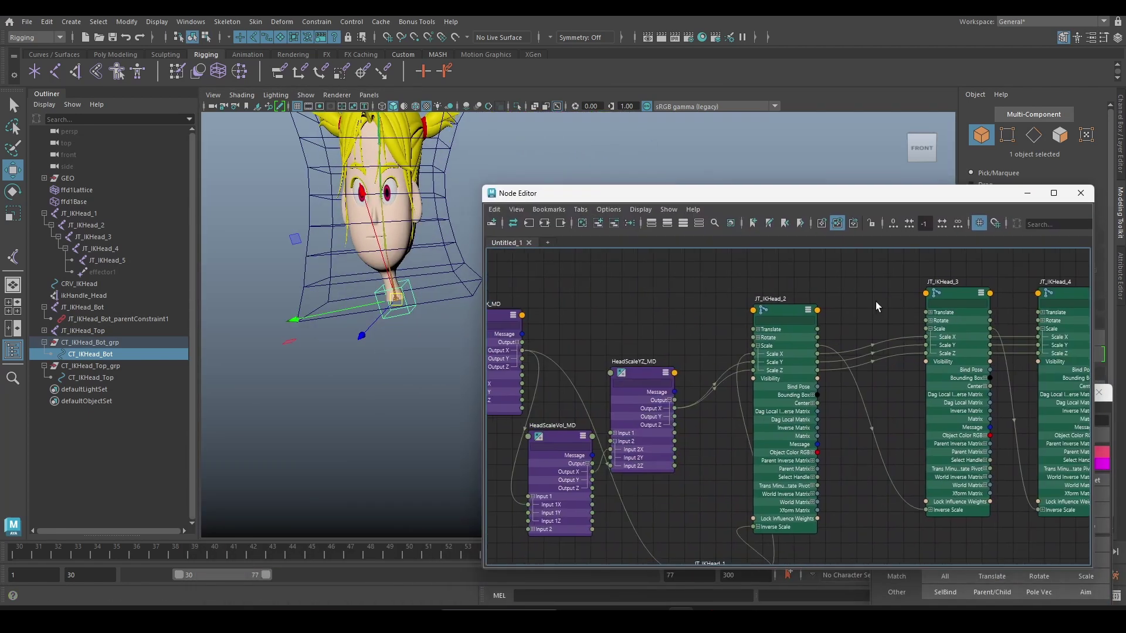
{"action": "middle_click_drag", "start_coordinate": [675, 337], "coordinate": [790, 295], "text": "alt"}
Step: Select HeadScaleVol_MD and trial its Input 2 X exponent, settling on 0.700
{"action": "left_click", "coordinate": [657, 399]}
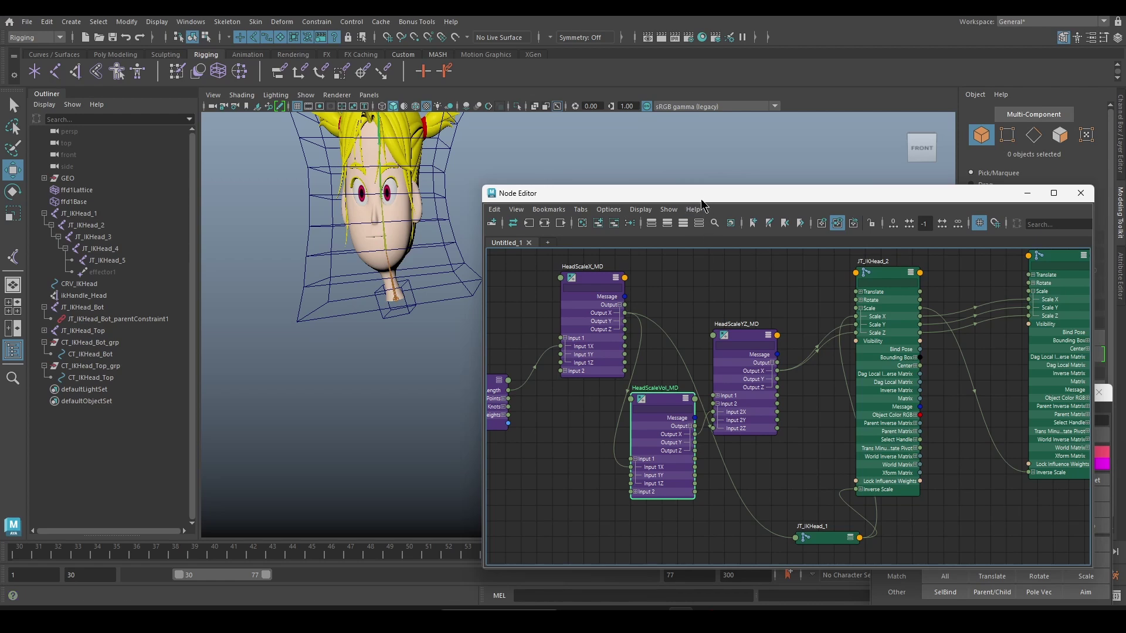
{"action": "key", "text": "ctrl+a"}
{"action": "left_click_drag", "start_coordinate": [702, 200], "coordinate": [521, 279]}
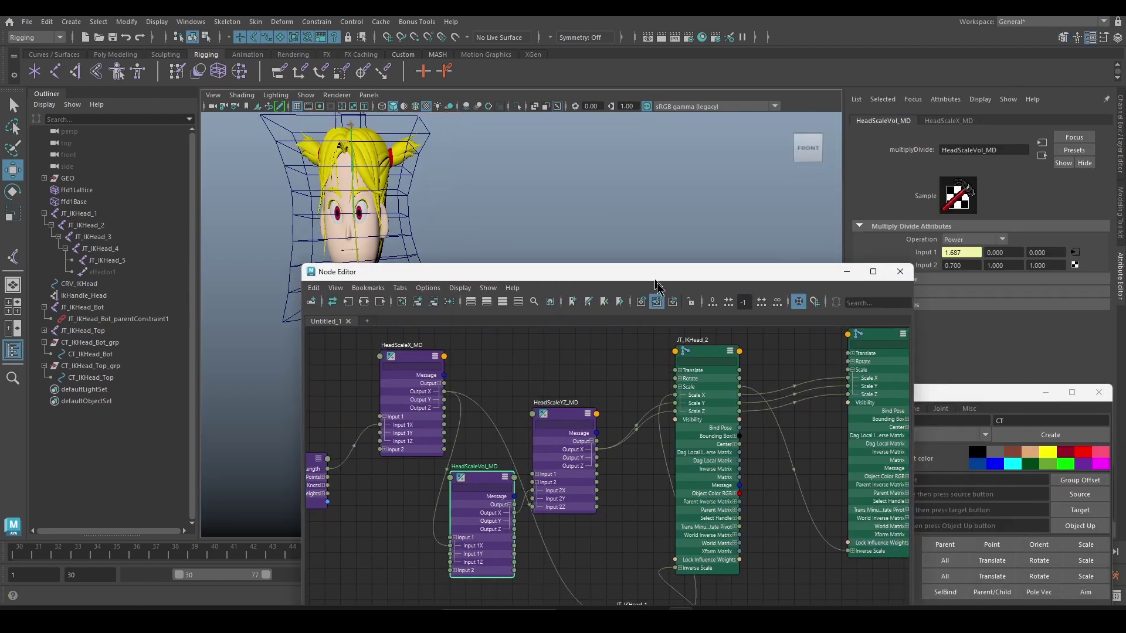
{"action": "left_click_drag", "start_coordinate": [656, 280], "coordinate": [684, 411]}
{"action": "key", "text": "f"}
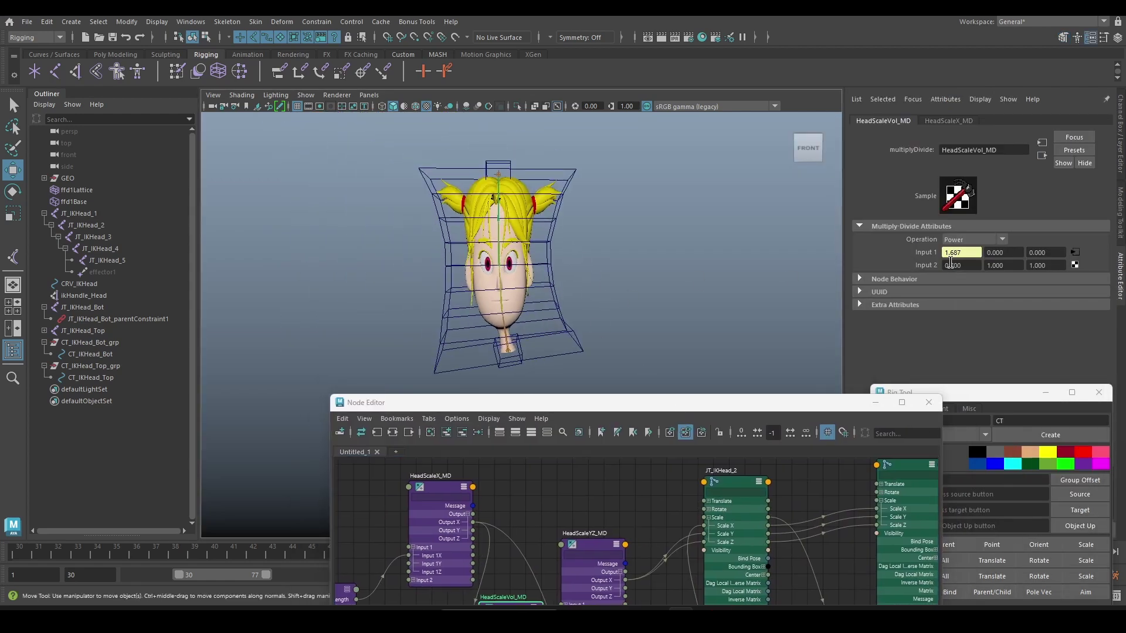
{"action": "mouse_move", "coordinate": [951, 263]}
{"action": "left_mouse_down", "text": "ctrl"}
{"action": "mouse_move", "coordinate": [999, 265]}
{"action": "mouse_move", "coordinate": [828, 269]}
{"action": "left_mouse_up", "text": "ctrl"}
Step: Test-stretch the head with CT_IKHead_Top, undo back to rest, and return to the front view
{"action": "left_click", "coordinate": [876, 403]}
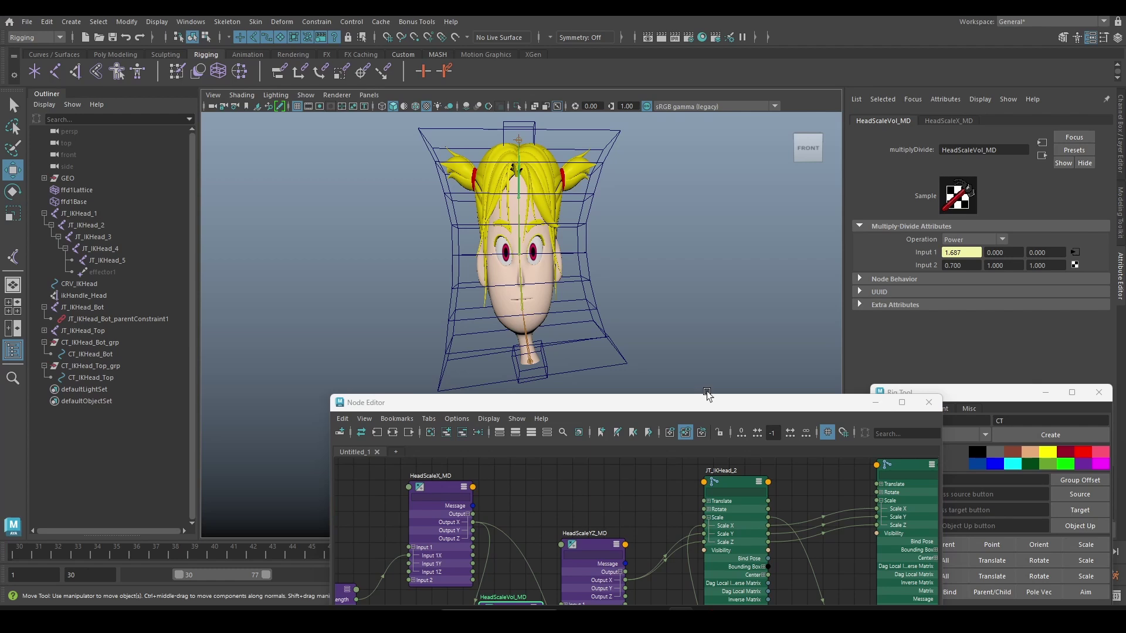
{"action": "left_click", "coordinate": [513, 187]}
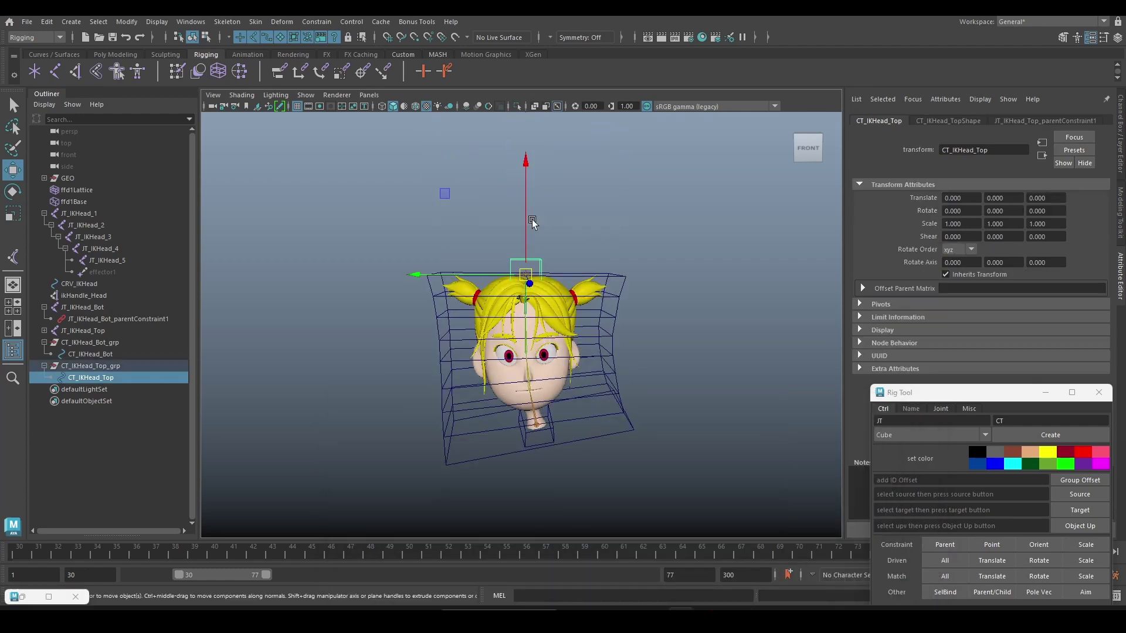
{"action": "mouse_move", "coordinate": [523, 266]}
{"action": "left_mouse_down"}
{"action": "mouse_move", "coordinate": [576, 356]}
{"action": "mouse_move", "coordinate": [546, 290]}
{"action": "left_mouse_up"}
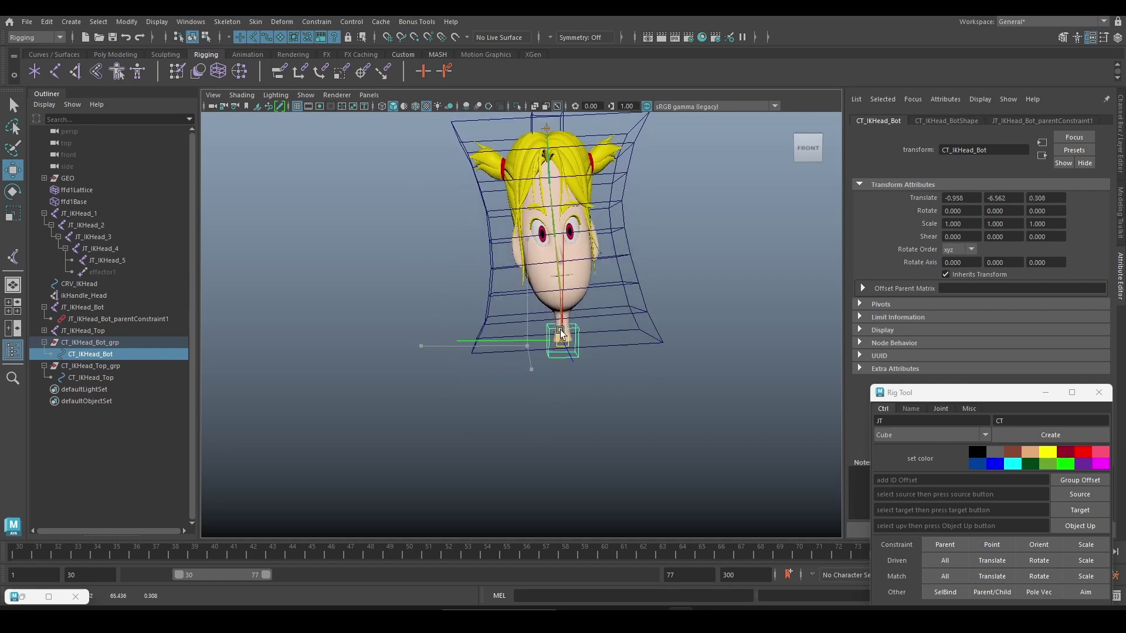
{"action": "key", "text": "ctrl+z"}
{"action": "key", "text": "ctrl+z"}
{"action": "key", "text": "ctrl+z"}
{"action": "key", "text": "ctrl+z"}
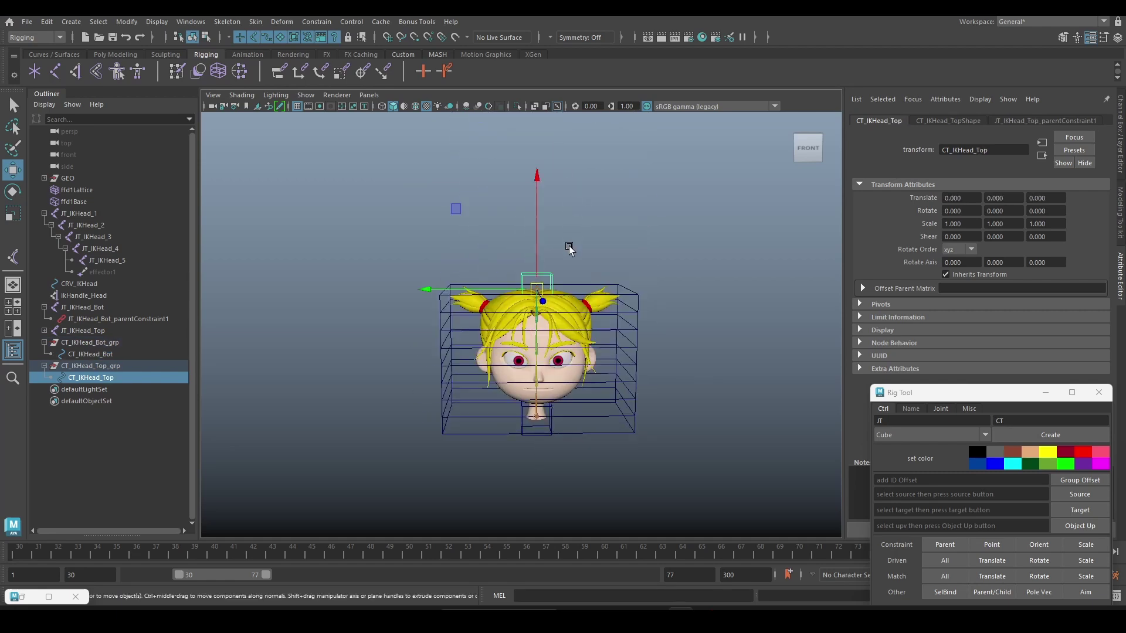
{"action": "left_click_drag", "start_coordinate": [572, 322], "coordinate": [587, 322], "text": "alt"}
{"action": "key", "text": "ctrl+a"}
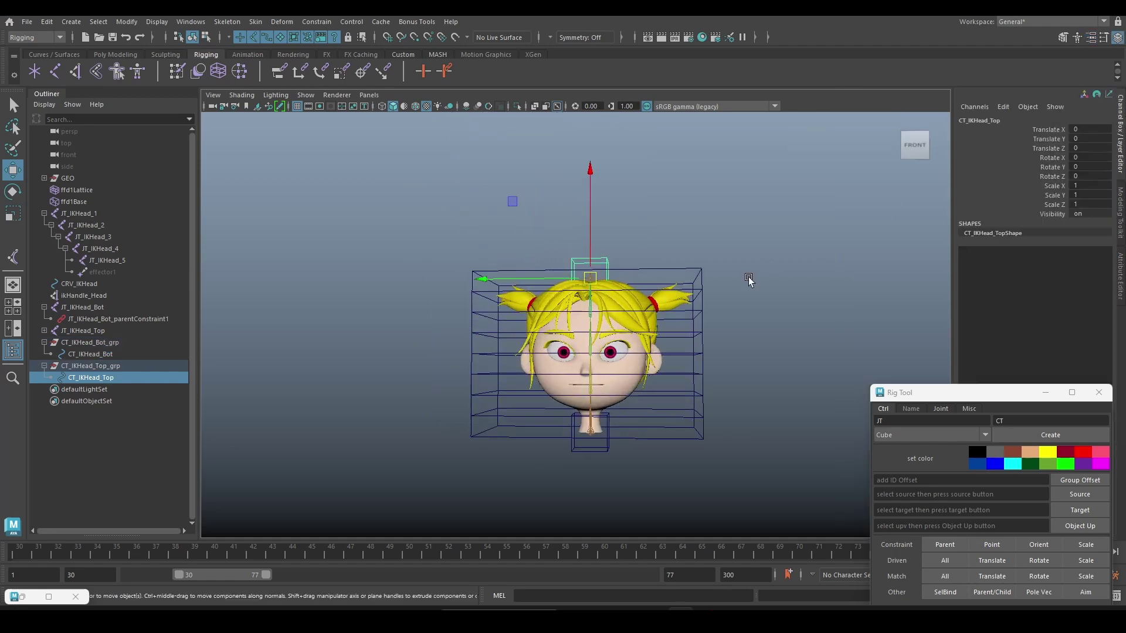